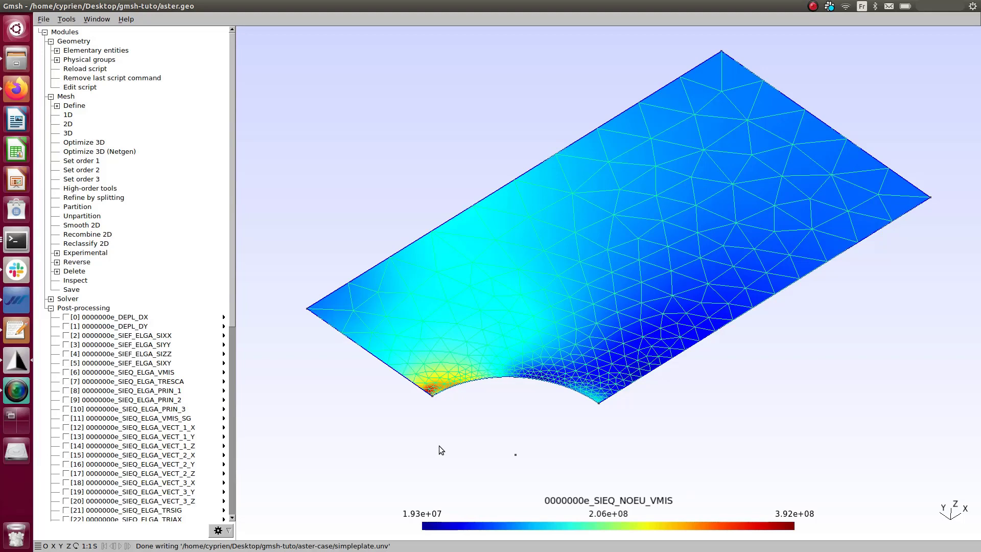
scroll(686, 412, up, 2)
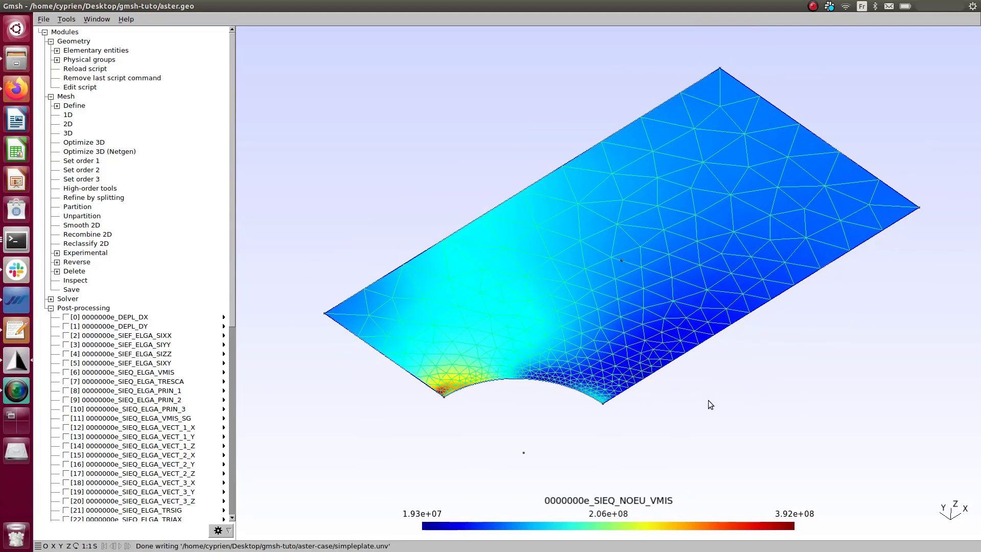
mouse_move(570, 420)
mouse_down()
mouse_move(558, 455)
mouse_move(543, 411)
mouse_move(555, 415)
mouse_up()
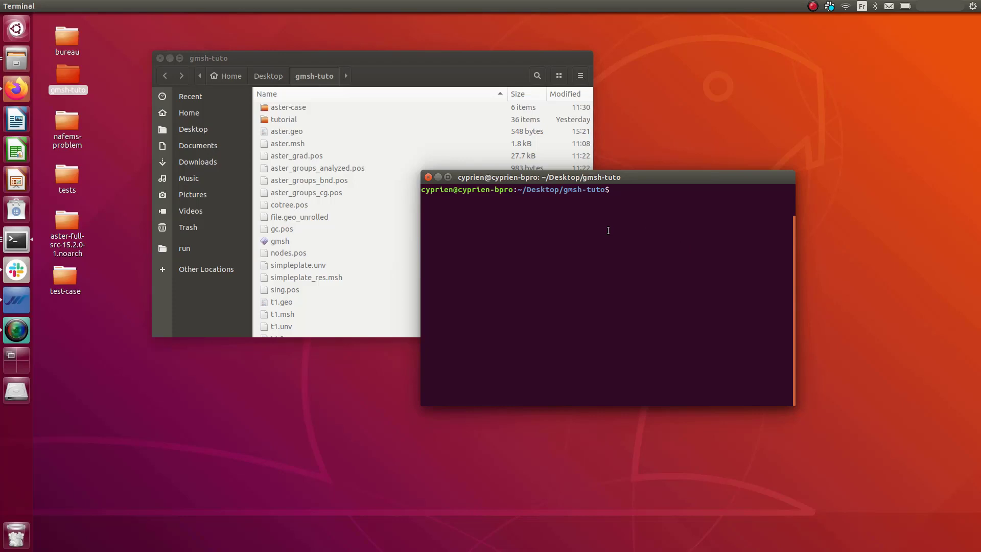
Launch Gmsh from the terminal with ./gmsh and maximize its window.
text(./gmsh)
key(Return)
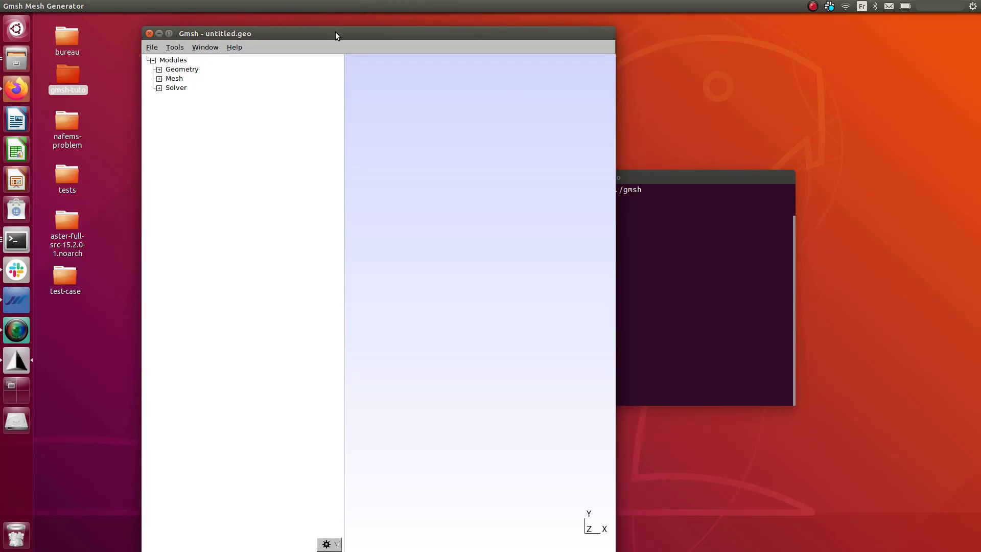
double_click(255, 32)
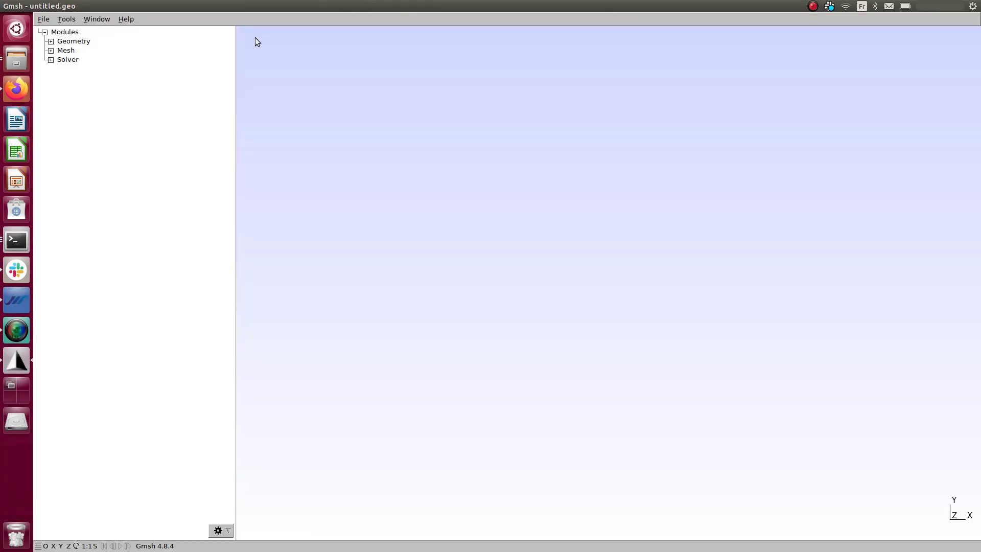
Create a new project file named aster2.geo in the gmsh-tuto folder, using the Built-in geometry kernel.
click(43, 18)
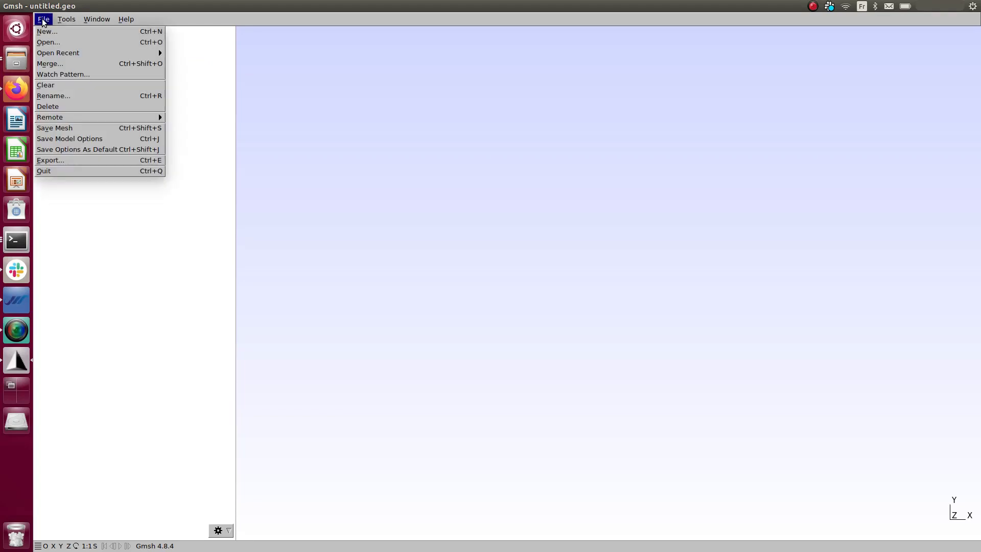
click(48, 30)
drag(316, 327, 450, 188)
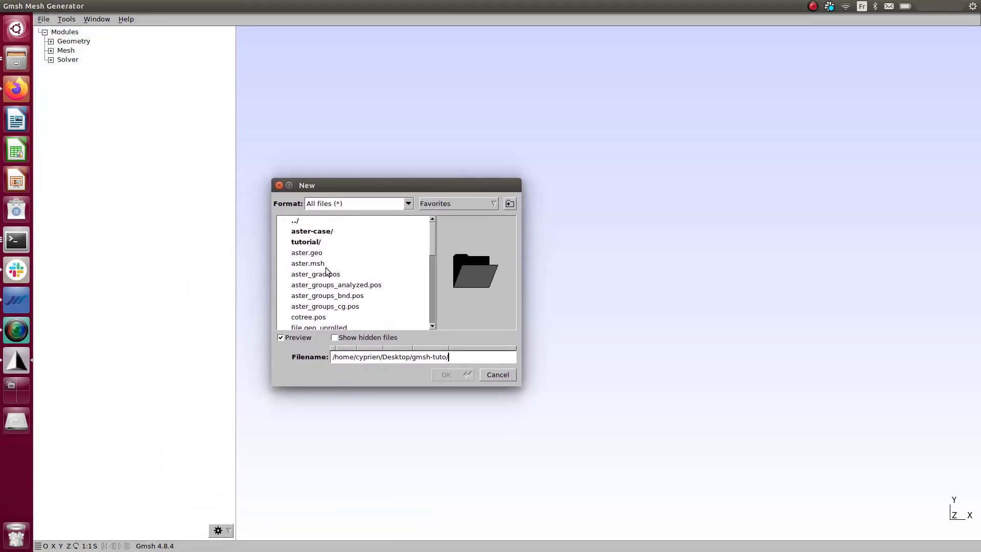
click(319, 253)
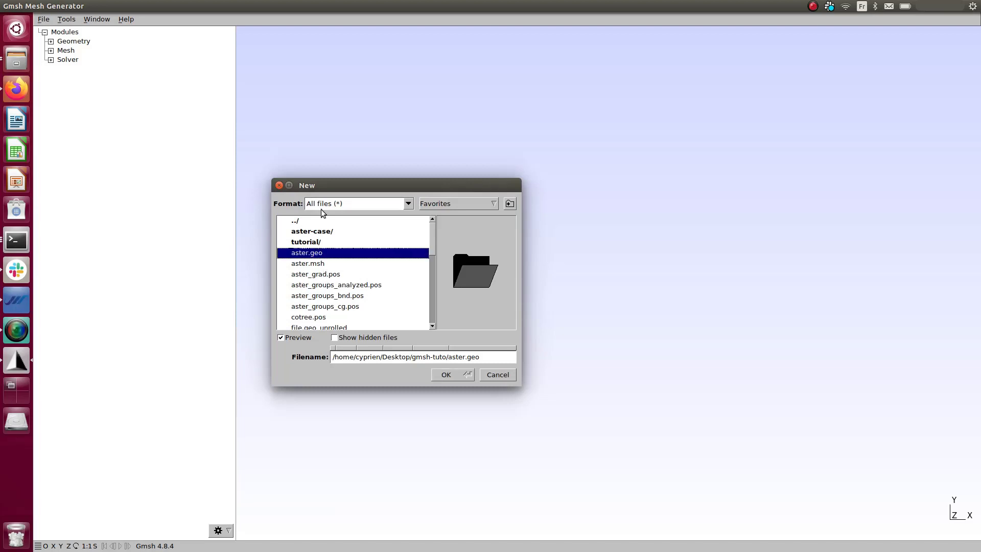
click(465, 356)
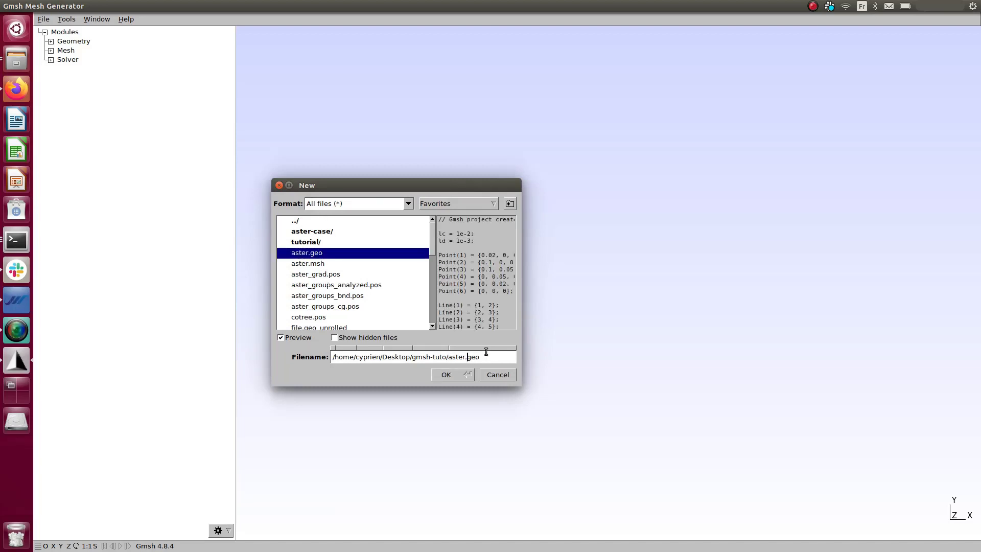
text(2)
click(460, 374)
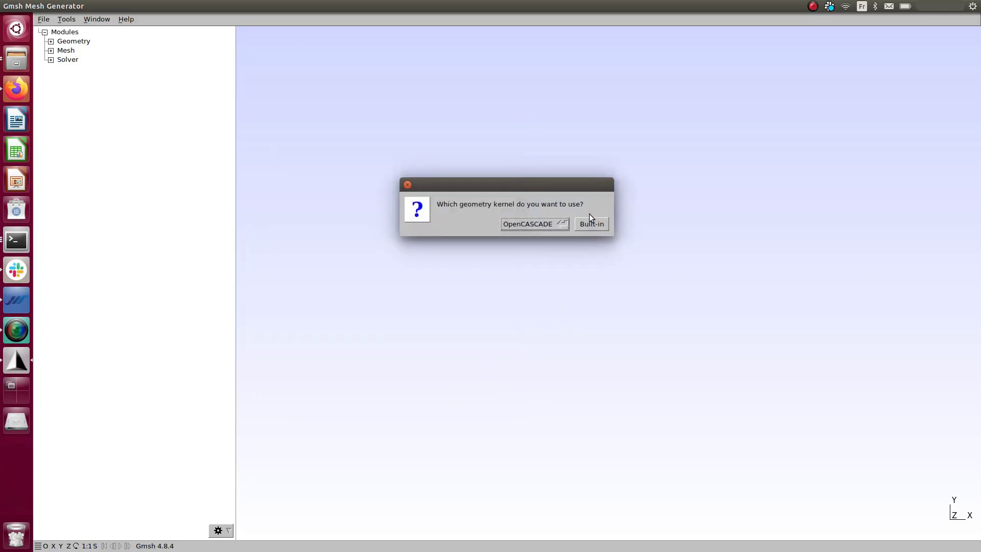
click(598, 228)
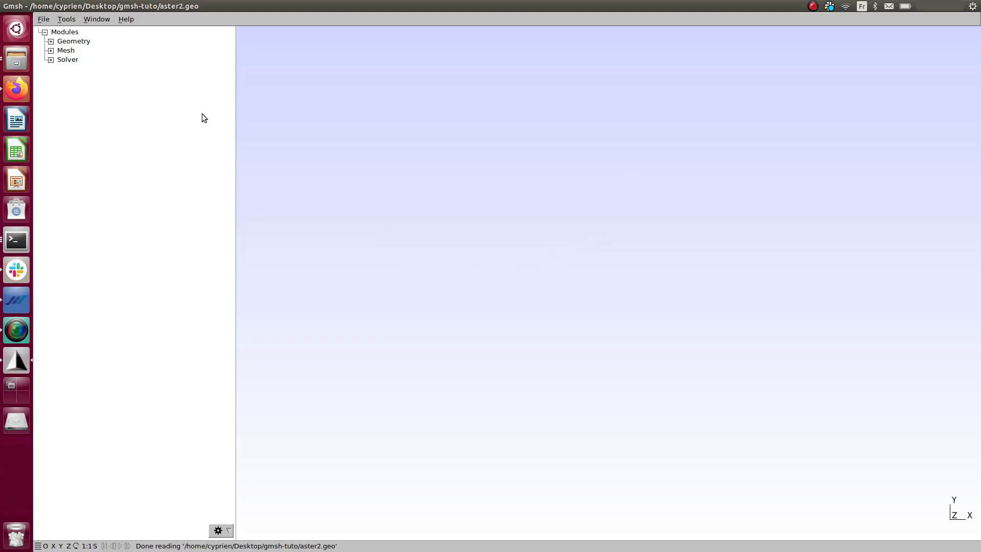
Open the project's geometry script in the text editor and place the Gmsh window beside it with a narrower module tree.
click(51, 41)
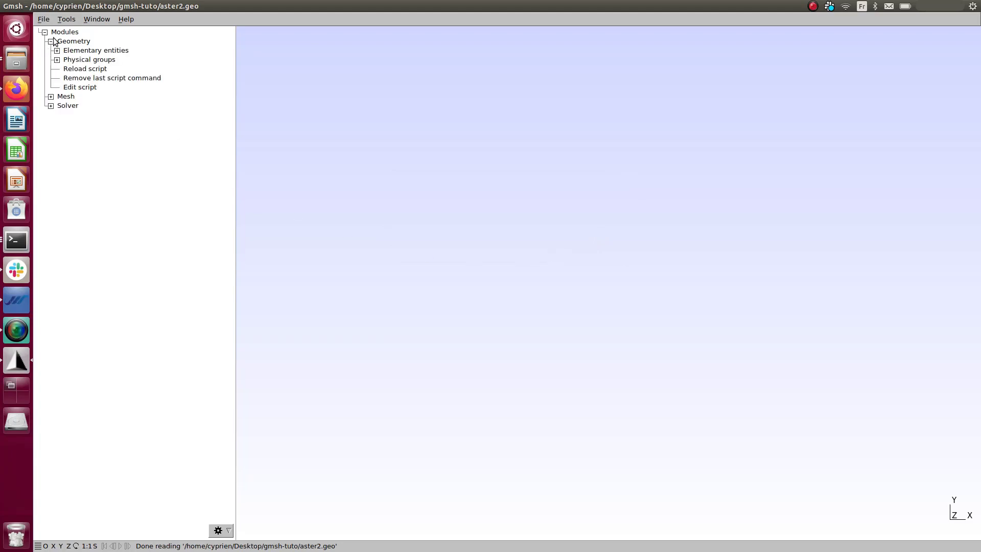
click(81, 88)
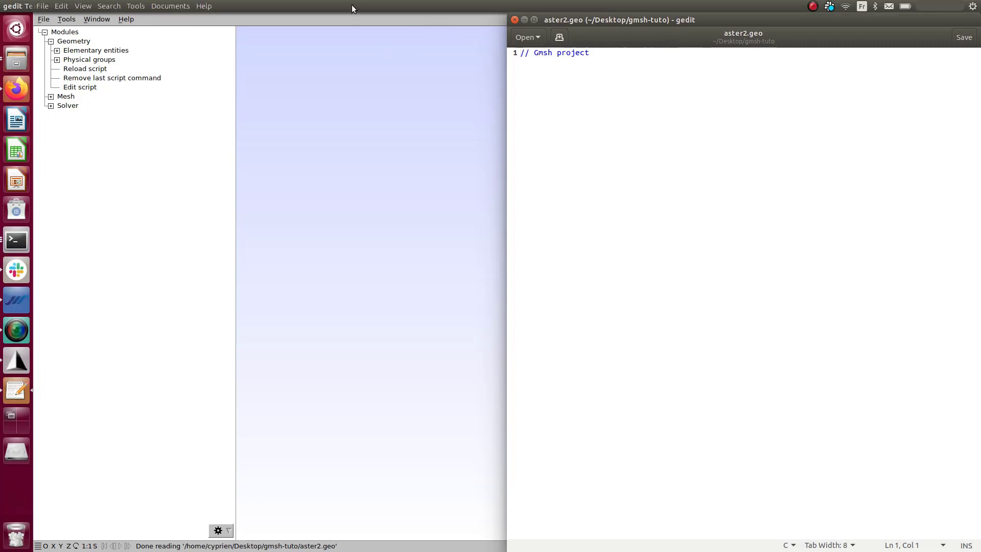
drag(351, 5, 1, 101)
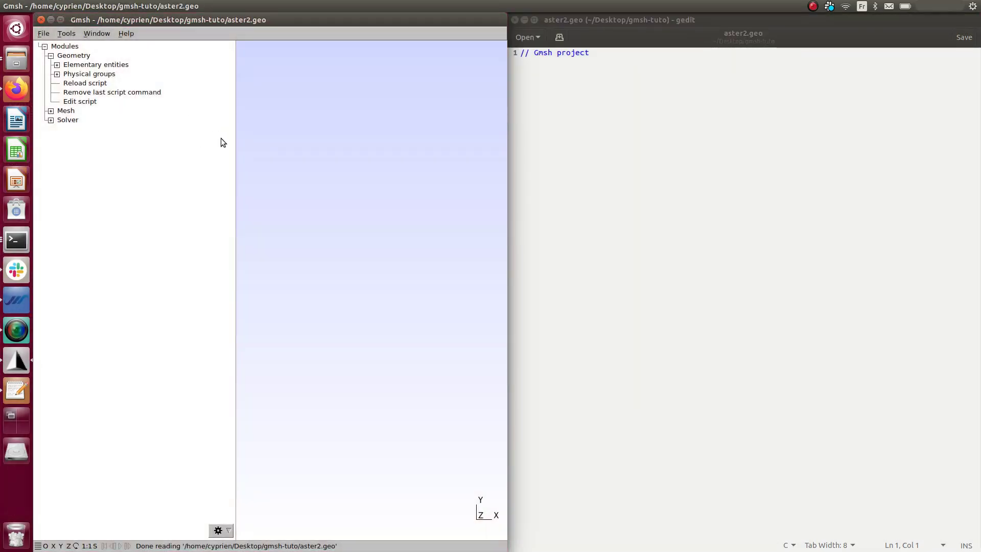
drag(238, 136, 175, 146)
Write lc = 1e-2 and points 1–6 with size lc at (0.02,0,0), (0.1,0,0), (0.1,0.05,0), (0,0.05,0), (0,0.02,0), (0,0,0); save and reload the script.
click(820, 98)
key(Return)
key(Return)
key(Return)
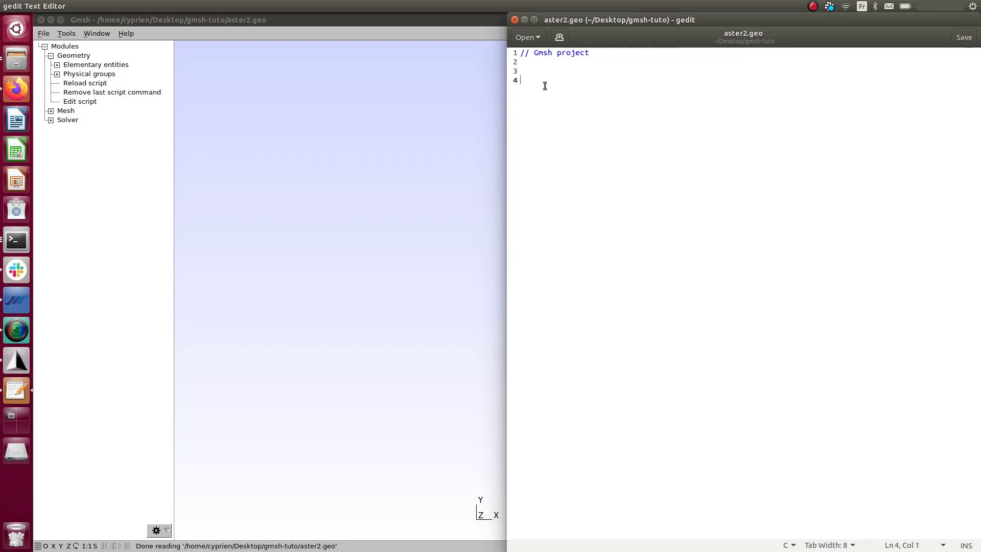
text(lc = 1e-2;  Point(1) = {0.02, 0, 0, lc}; Point(2) = {0.1, 0, 0, lc}; Point(3) = {0.1, 0.05, 0, lc}; Point(4) = {0, 0.05, 0, lc}; Point(5) = {0, 0.02, 0, lc}; Point(6) = {0, 0, 0, lc};)
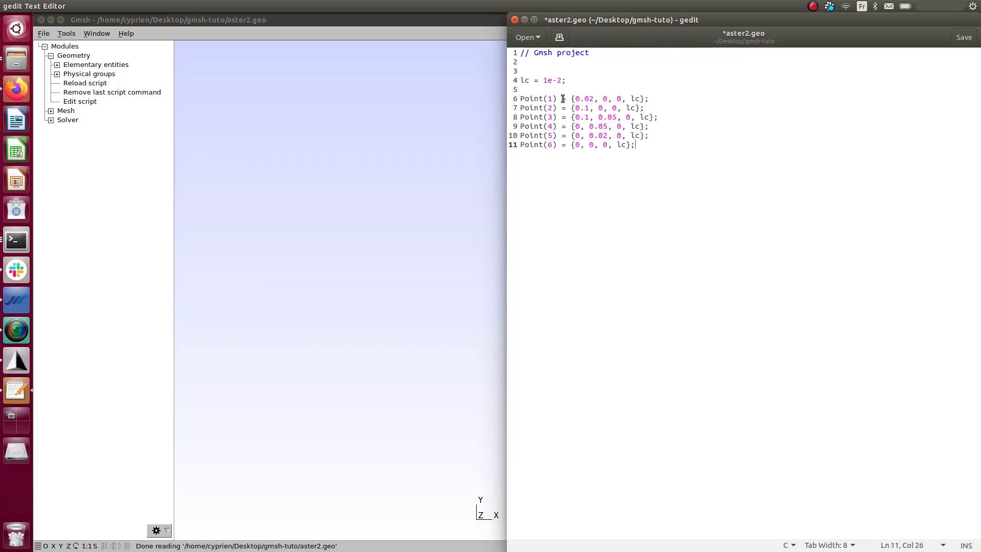
key(ctrl+s)
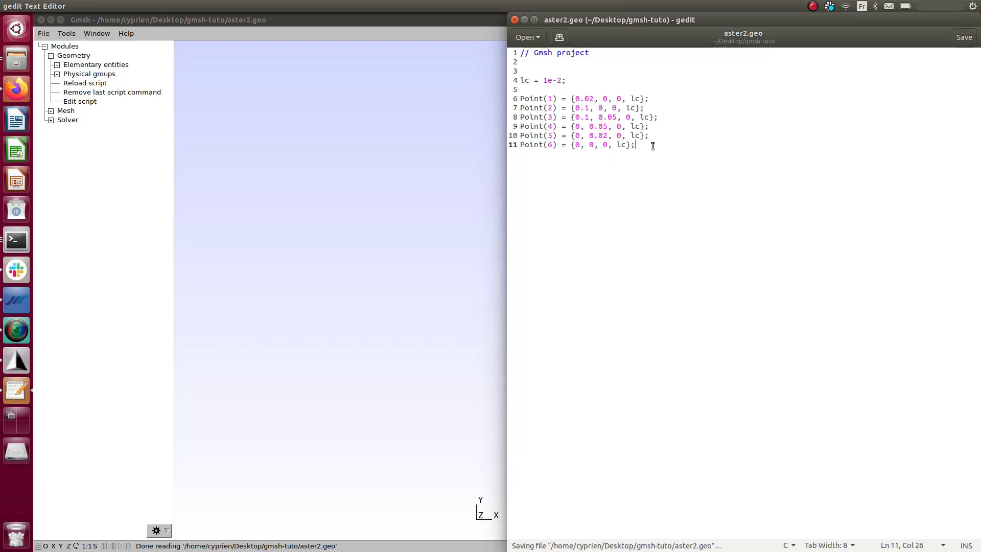
click(82, 84)
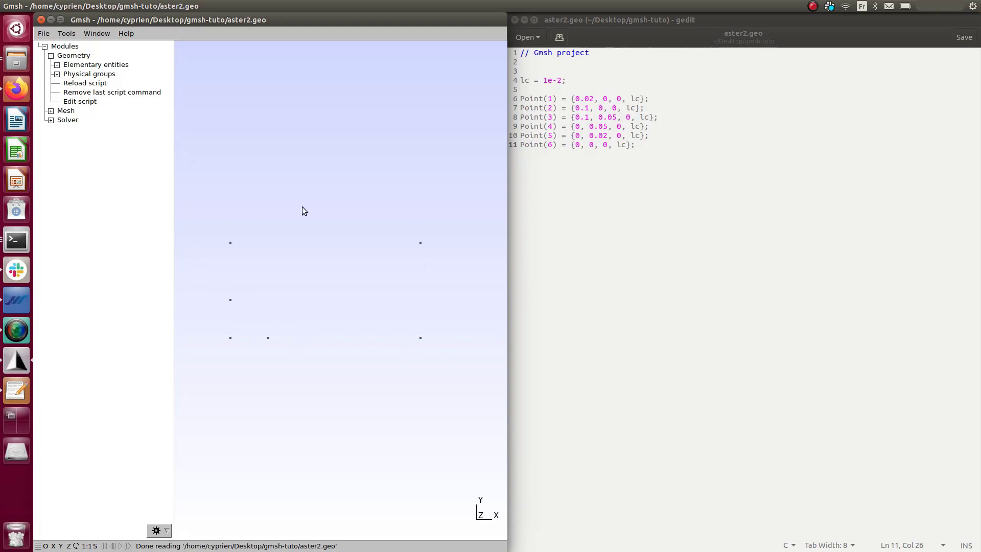
Add four straight lines along the plate outline, connecting points 1–2, 2–3, 3–4 and 4–5.
click(670, 187)
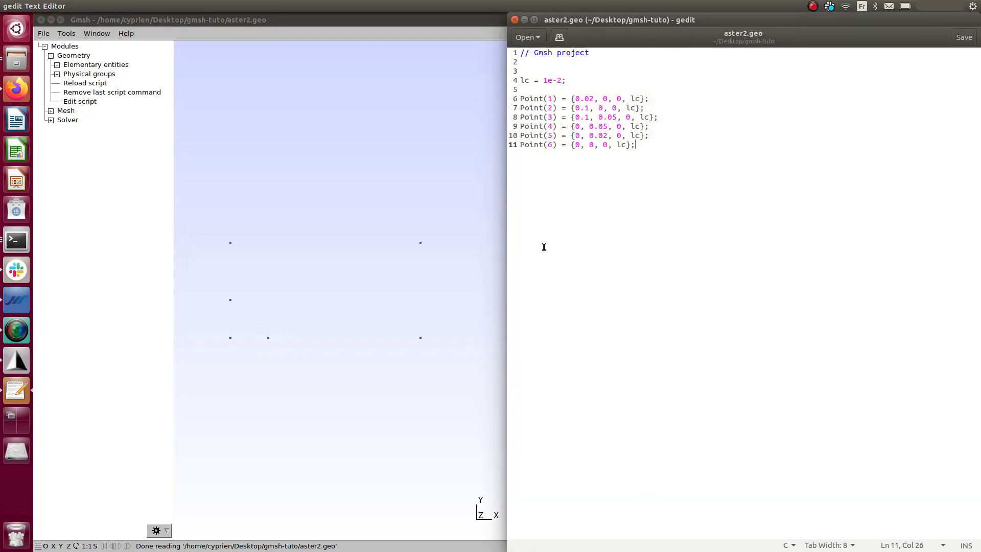
click(57, 65)
click(63, 83)
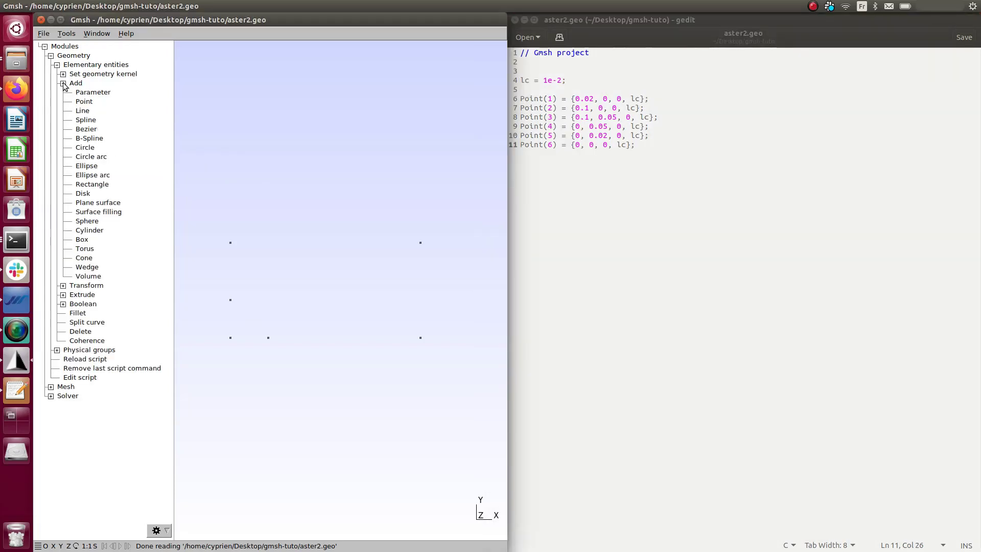
click(84, 112)
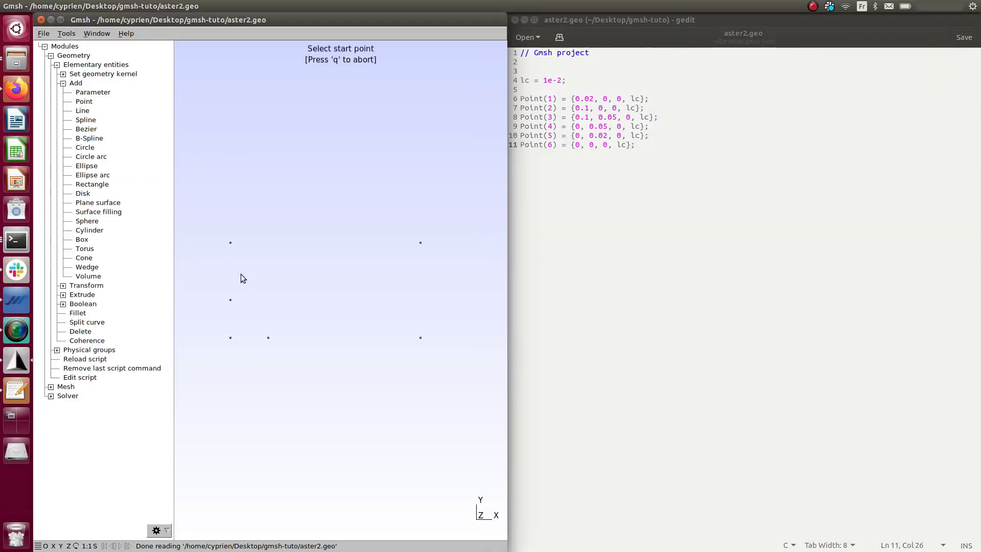
click(268, 338)
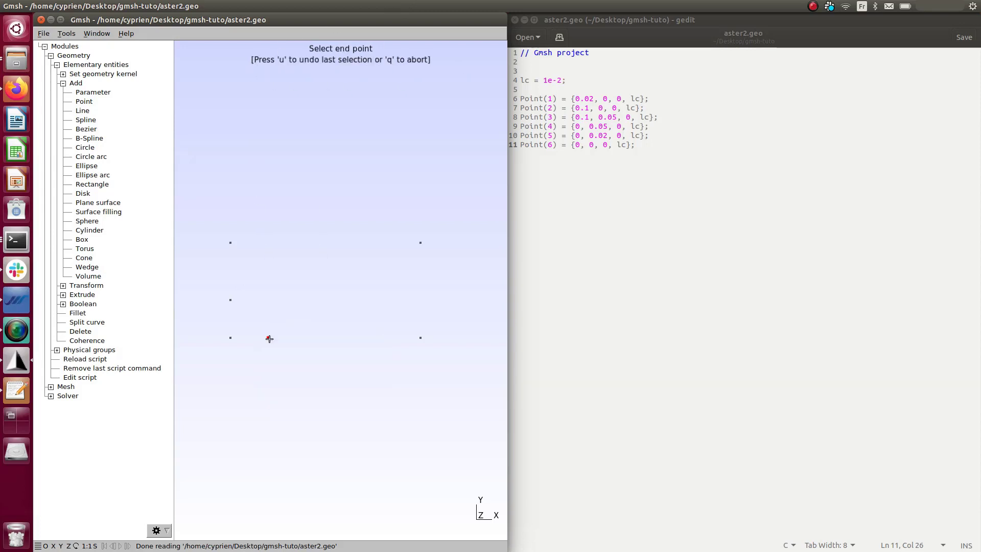
click(420, 338)
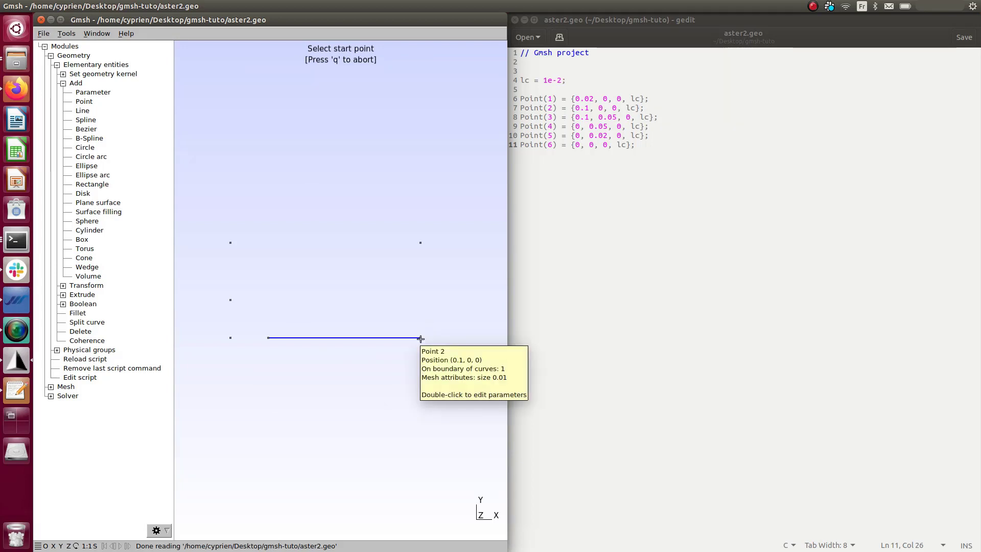
click(422, 338)
click(421, 243)
click(421, 243)
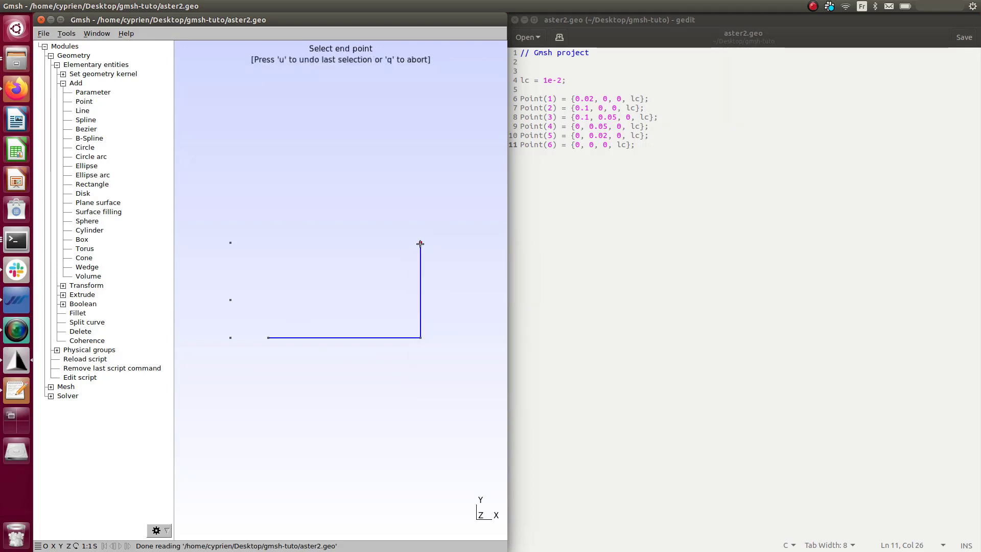
click(231, 242)
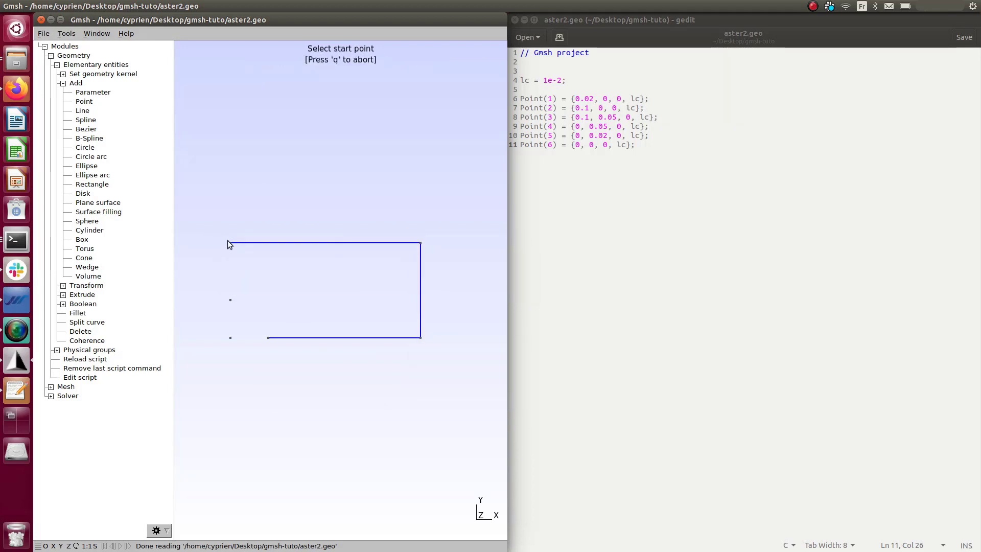
click(231, 243)
click(230, 299)
click(86, 148)
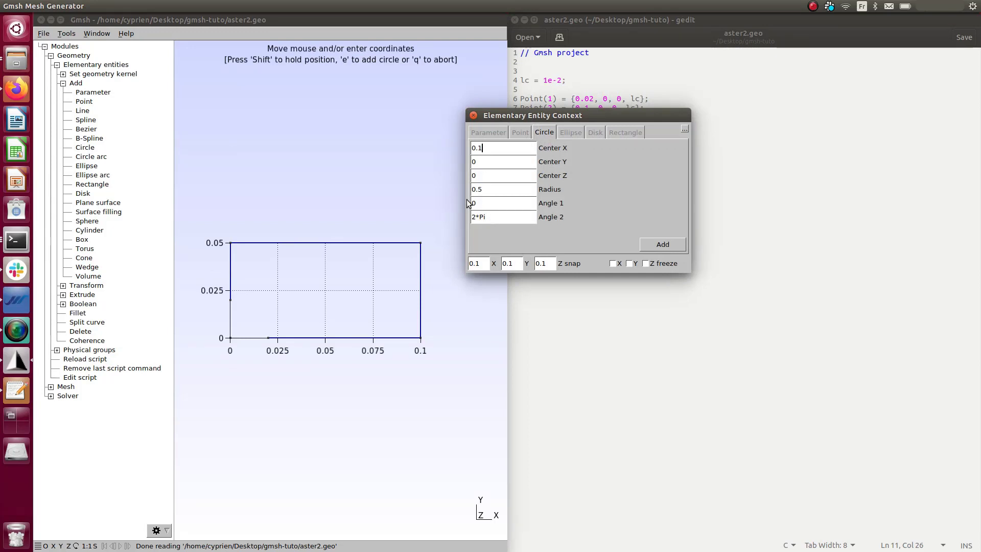
click(473, 116)
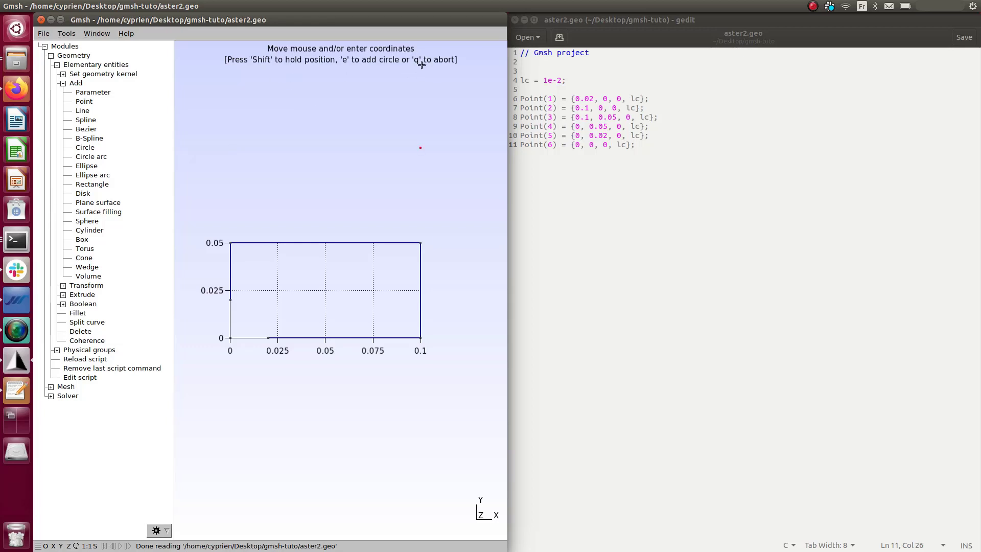
key(q)
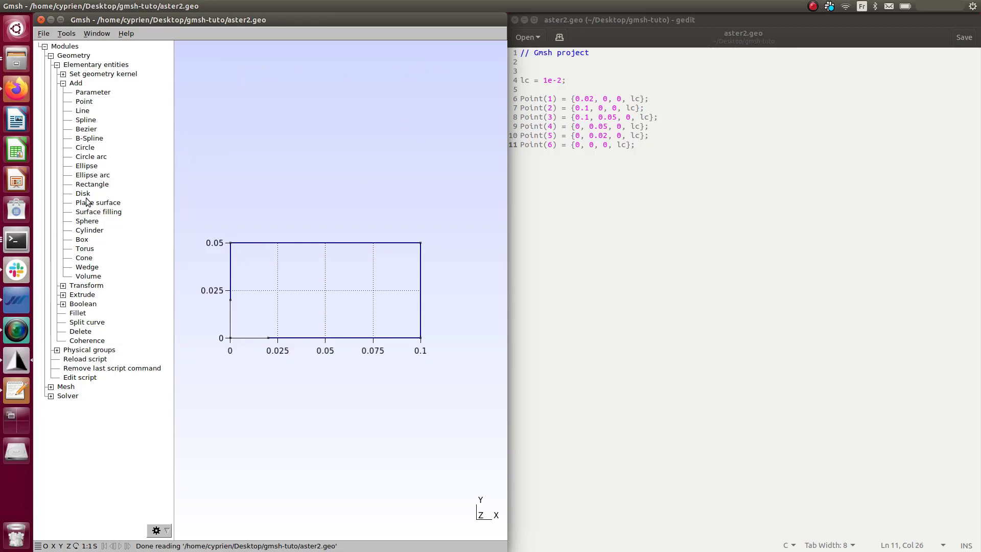
Add a circle arc from point 5 to point 1, centred on point 6 at the origin, closing the plate outline.
click(91, 156)
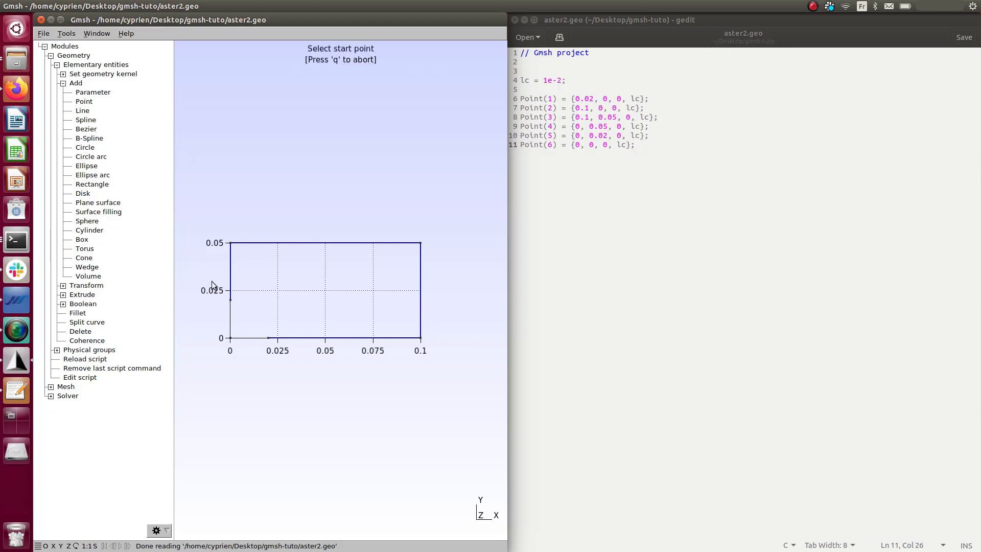
click(230, 300)
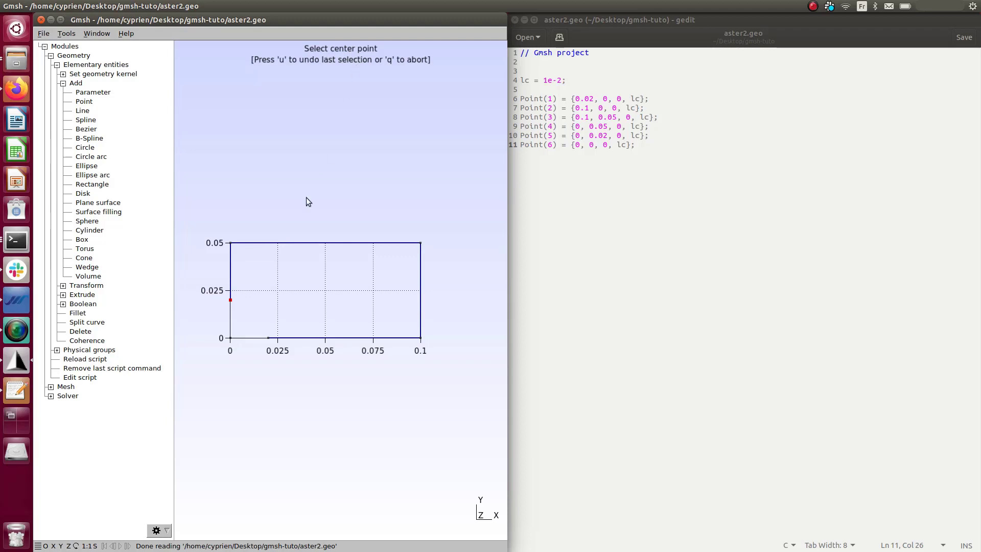
click(231, 338)
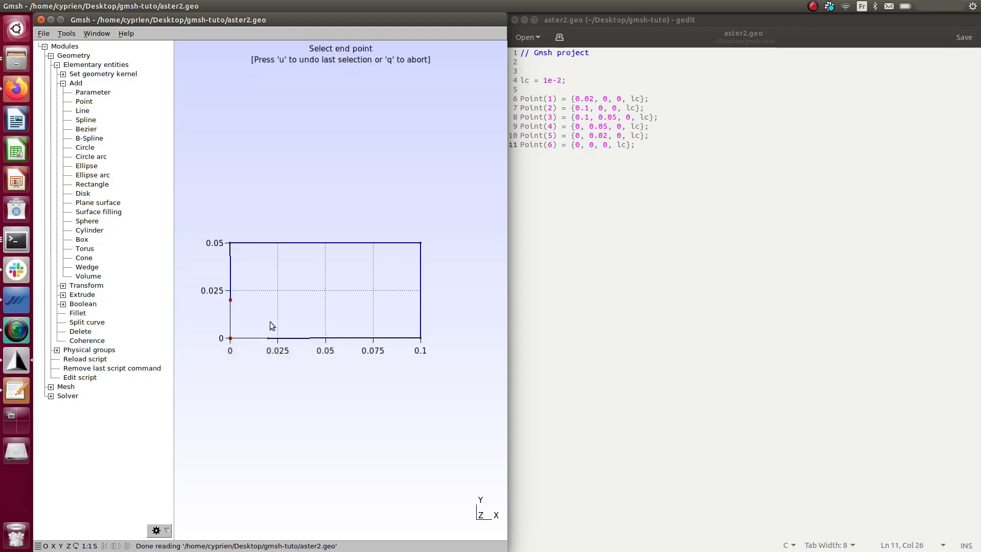
click(268, 338)
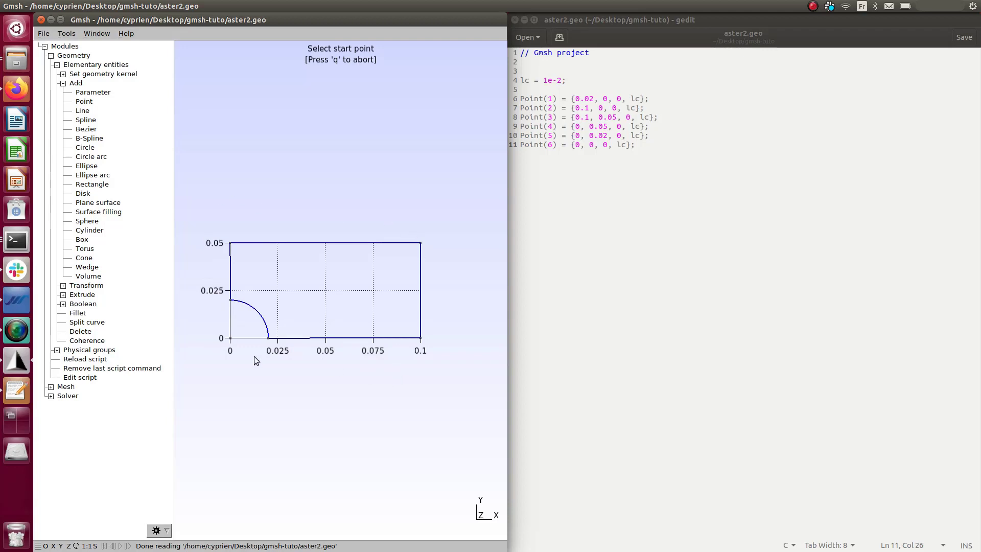
key(q)
drag(453, 284, 412, 388)
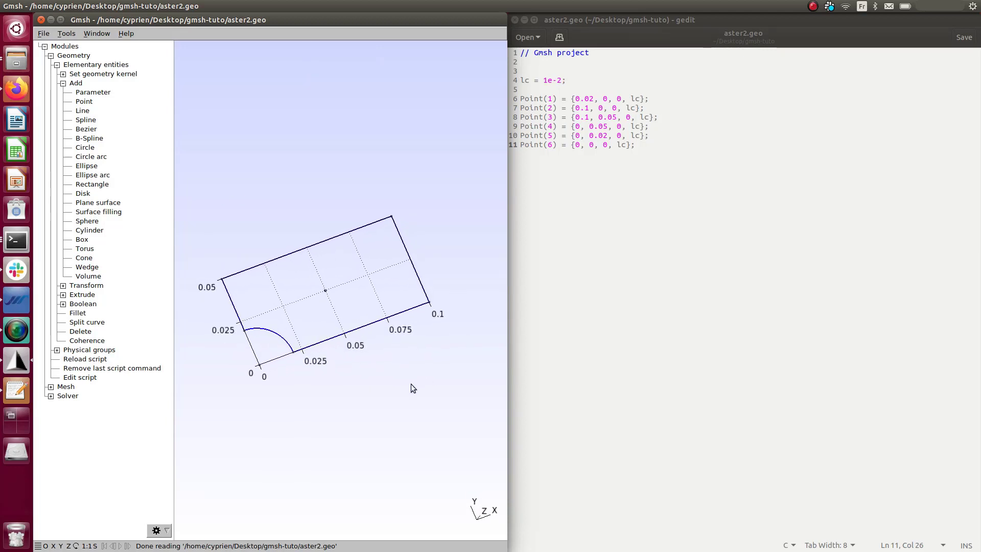
click(68, 545)
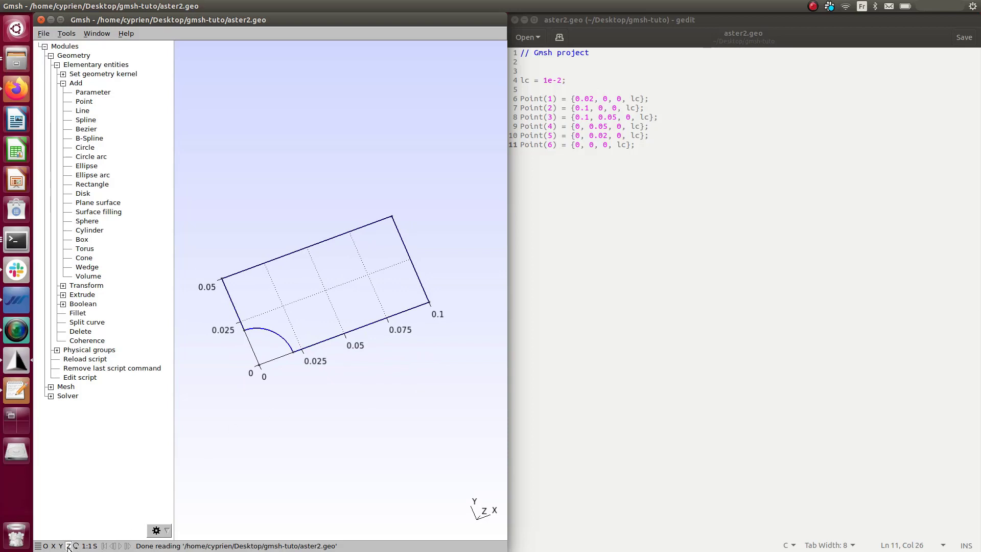
scroll(225, 317, up, 2)
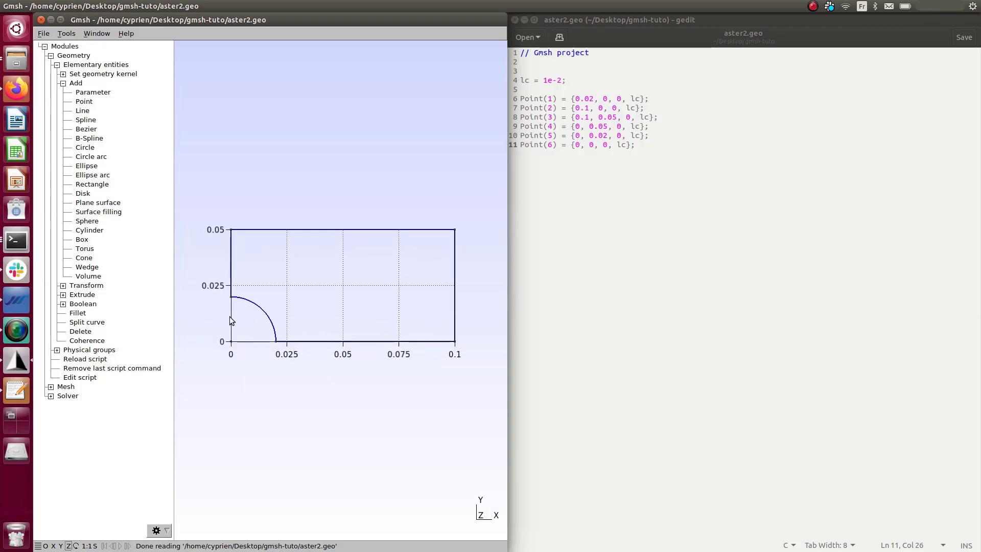
scroll(409, 294, up, 3)
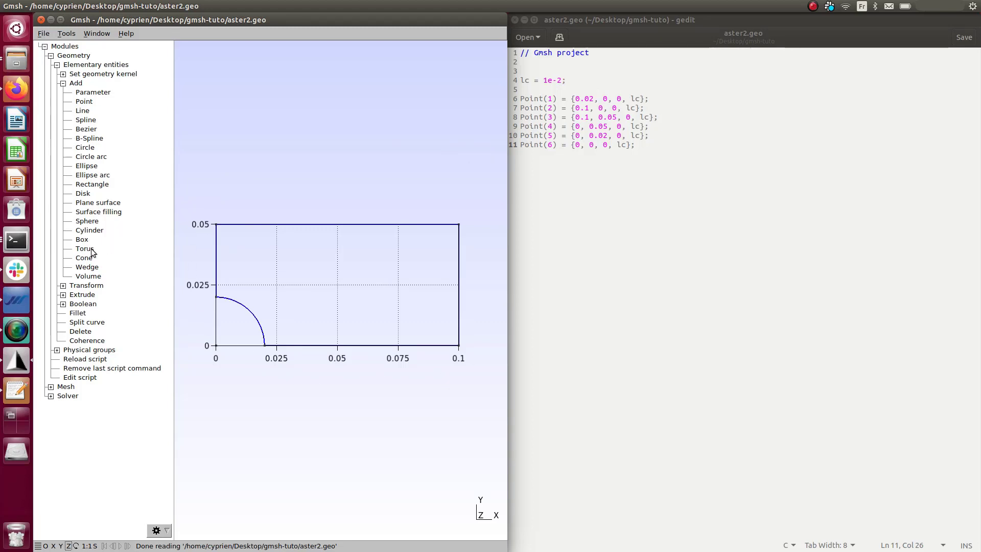
Create a plane surface bounded by the closed plate outline, with no hole boundaries.
click(107, 203)
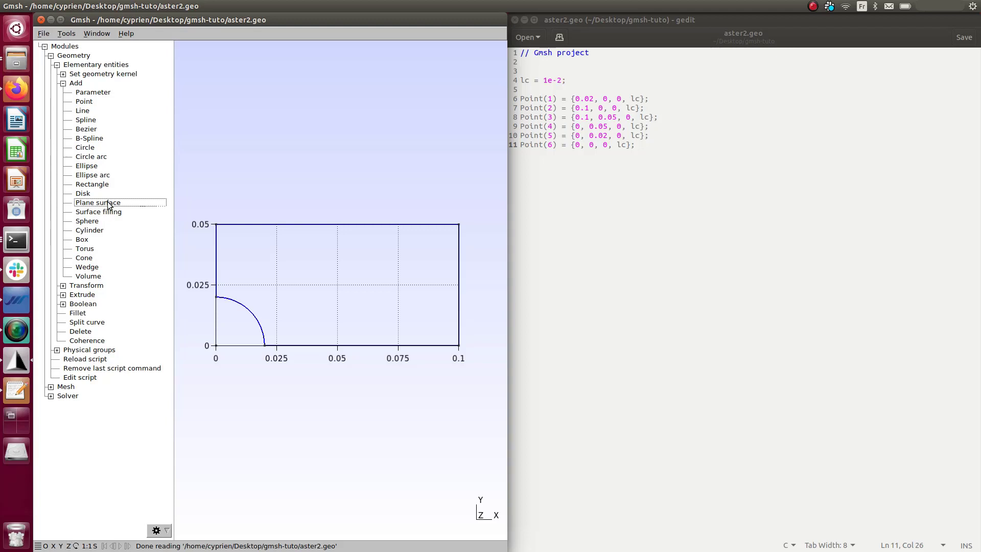
click(236, 226)
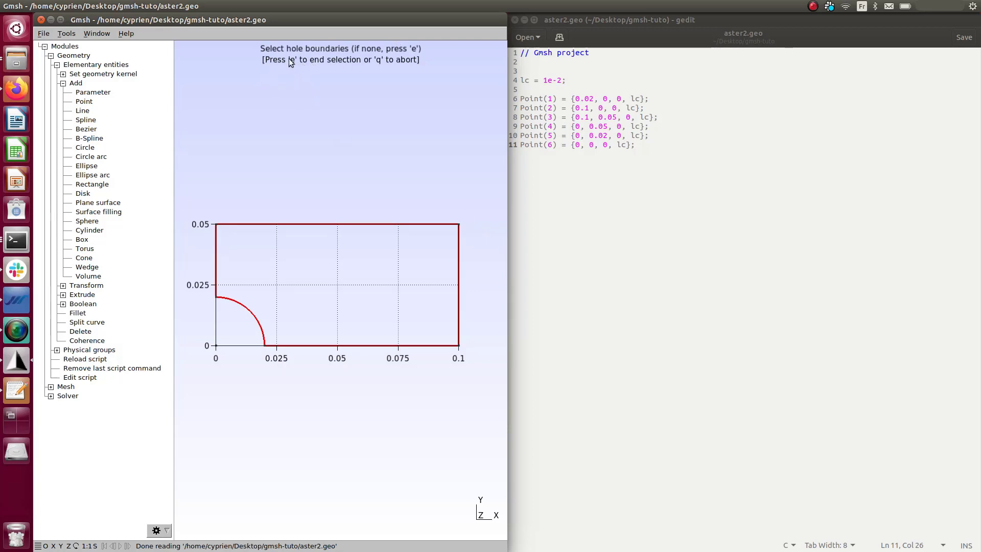
key(e)
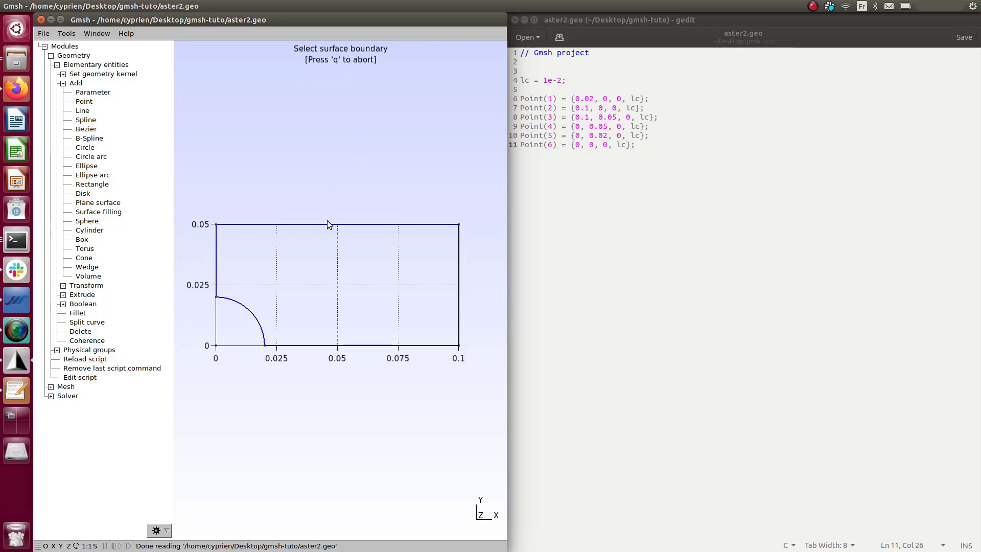
Reload aster2.geo in the text editor, replace the //+ comments with blank lines between the line, circle and surface groups, and save.
click(670, 235)
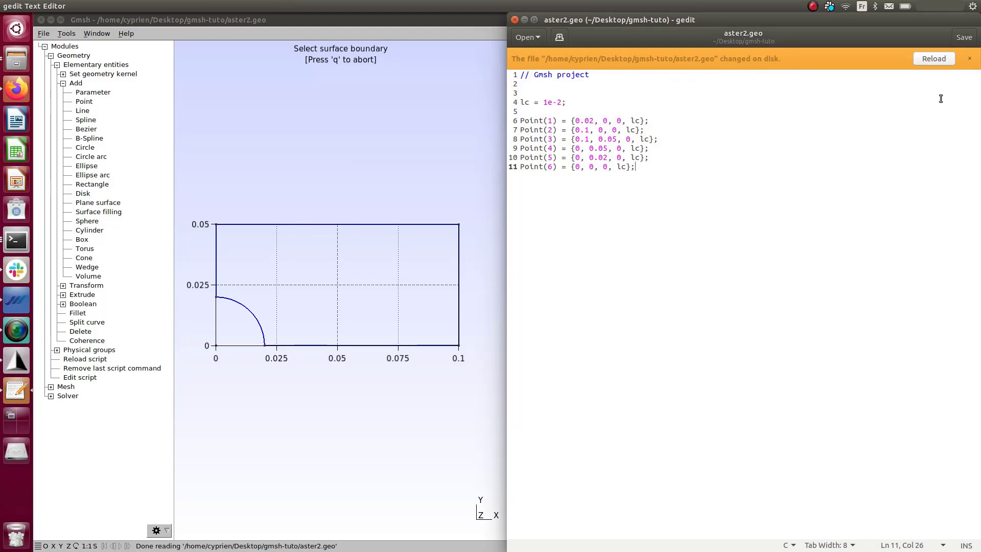
click(944, 63)
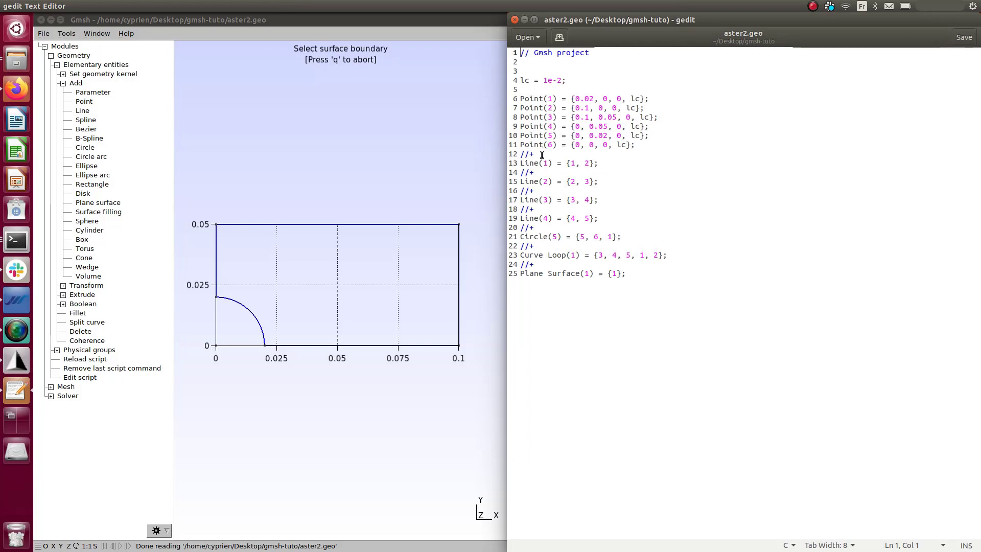
drag(536, 155, 518, 237)
key(BackSpace)
key(BackSpace)
key(Delete)
key(BackSpace)
key(BackSpace)
key(BackSpace)
key(Delete)
key(BackSpace)
key(BackSpace)
key(BackSpace)
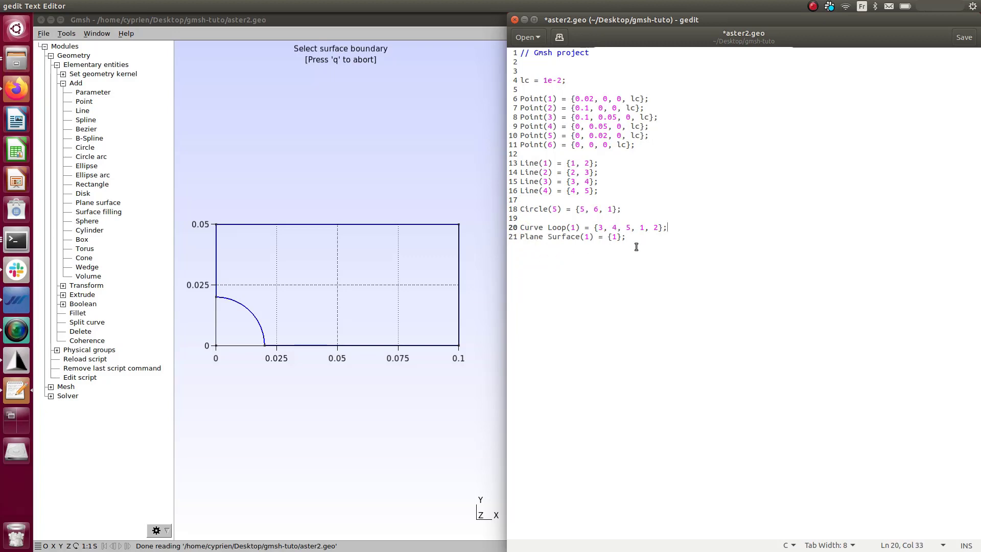
key(ctrl+s)
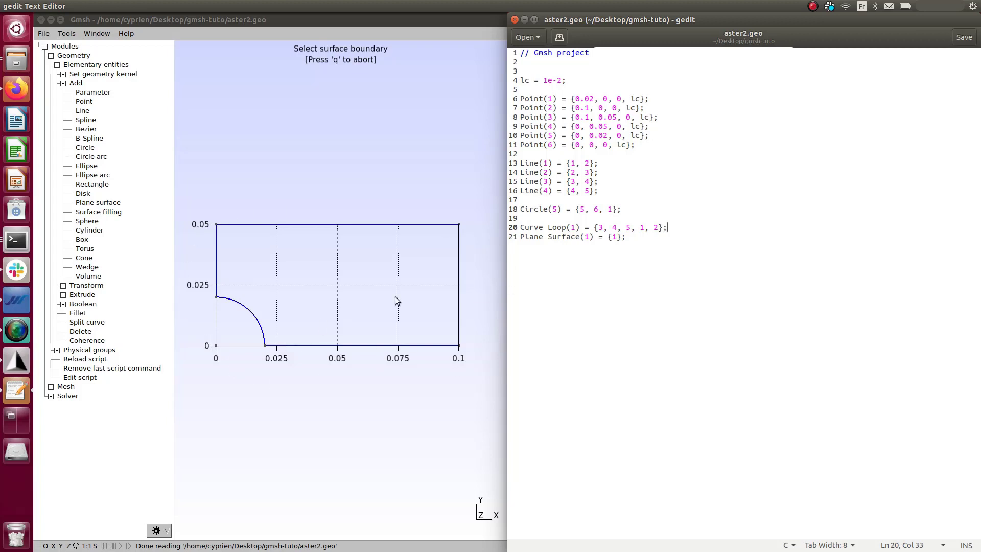
Generate a 2D mesh of the plate surface in Gmsh.
click(638, 238)
click(50, 387)
scroll(94, 370, down, 3)
scroll(95, 367, down, 1)
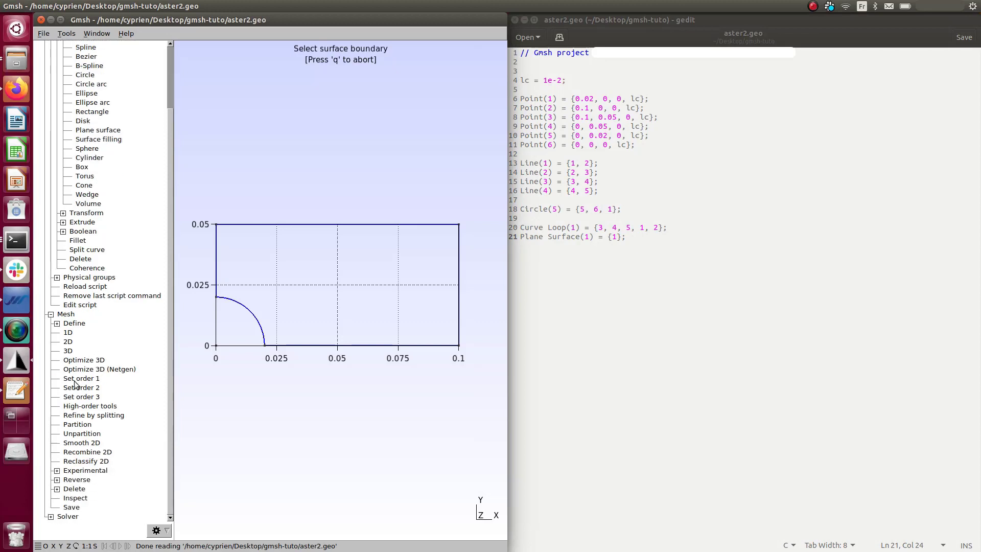
click(66, 342)
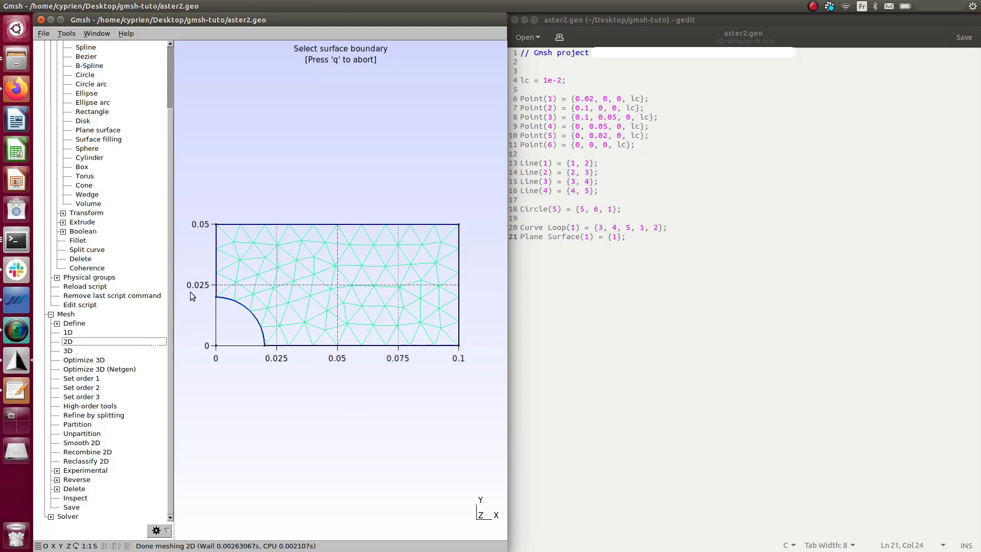
In the script, add a second mesh size ld = 1e-3 directly below the lc definition.
click(602, 386)
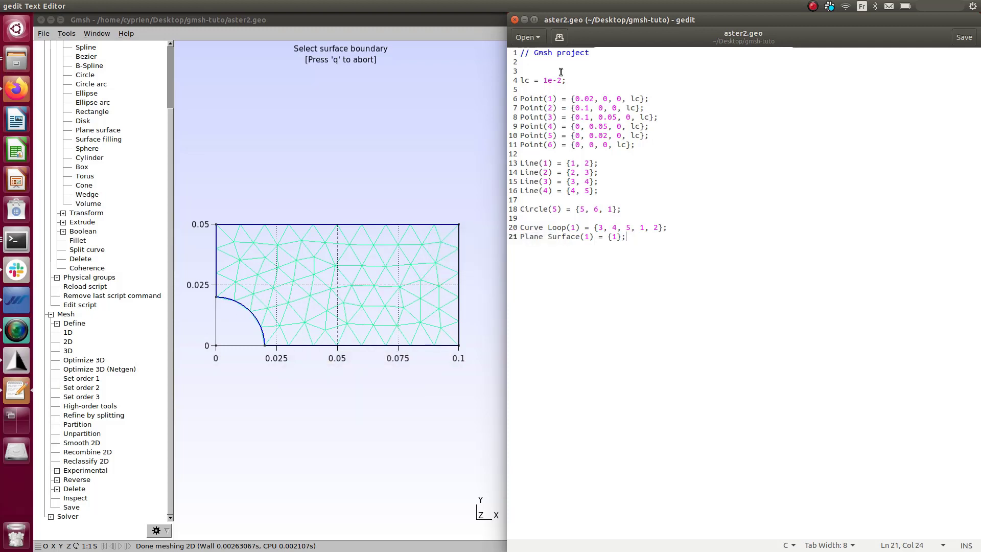
drag(566, 80, 506, 81)
key(ctrl+c)
click(582, 81)
key(Return)
key(ctrl+v)
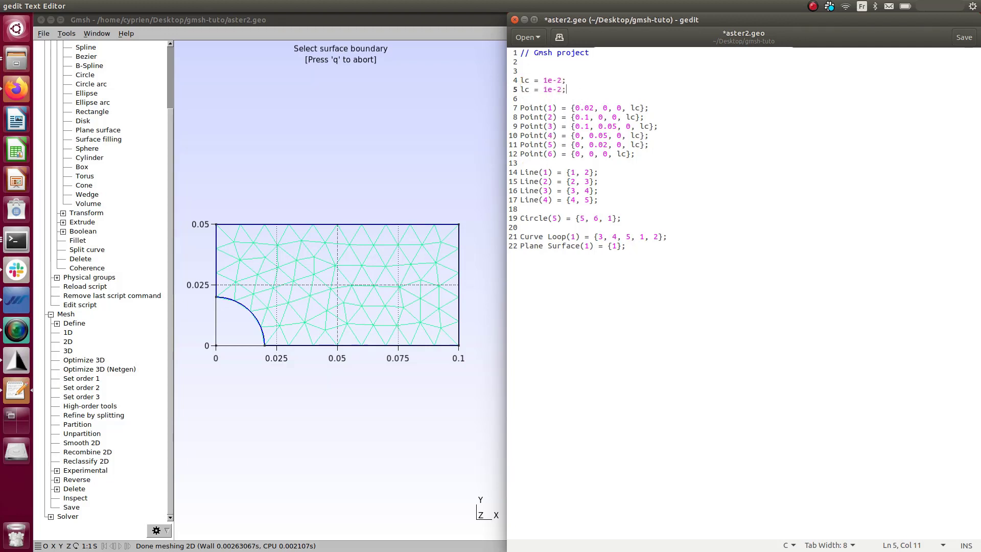
drag(525, 90, 529, 90)
text(d)
double_click(560, 90)
text(3)
Assign mesh size ld to points 1 and 5 at the ends of the hole arc and save the script.
click(642, 109)
text(d)
click(638, 145)
key(ctrl+s)
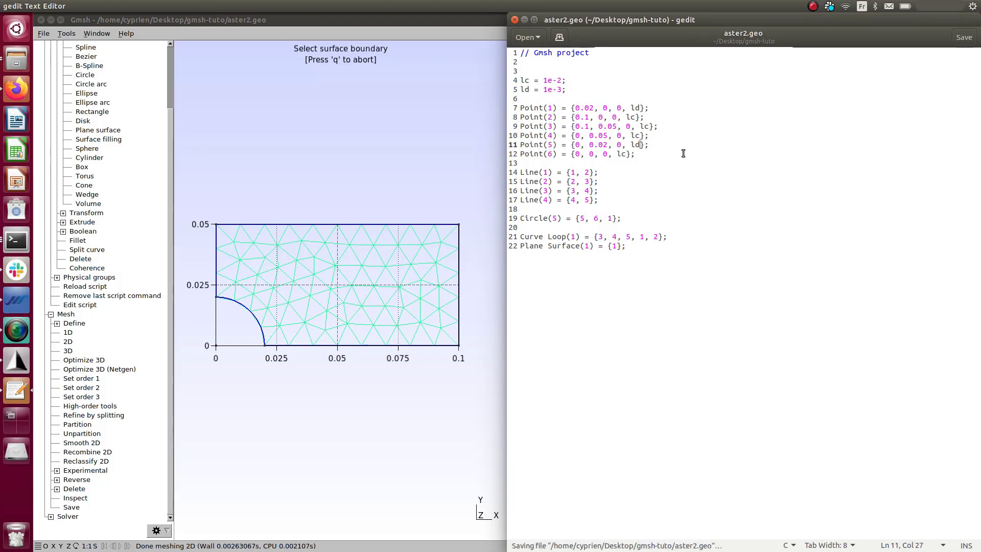
Reload the script in Gmsh and regenerate the 2D mesh with the finer size around the hole.
click(168, 139)
scroll(162, 75, up, 3)
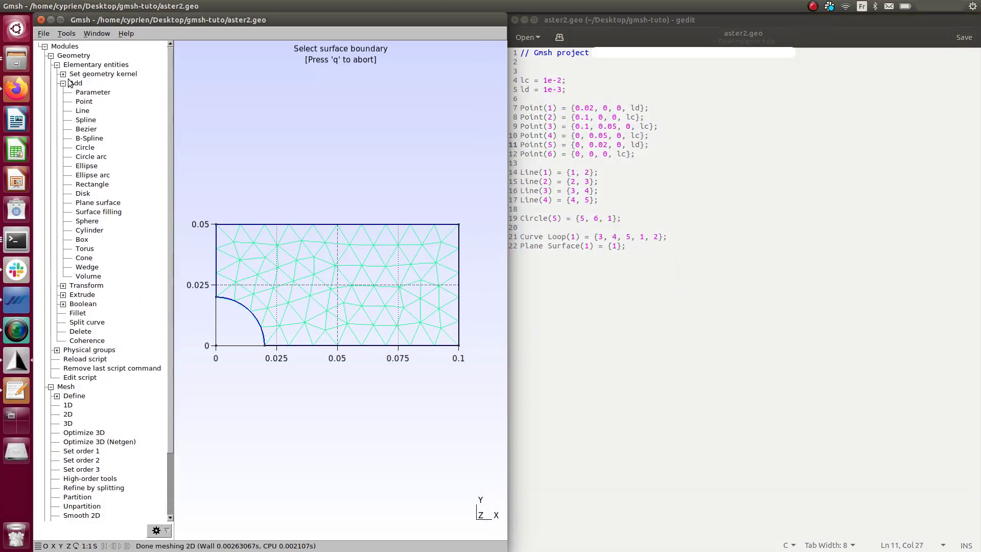
click(57, 65)
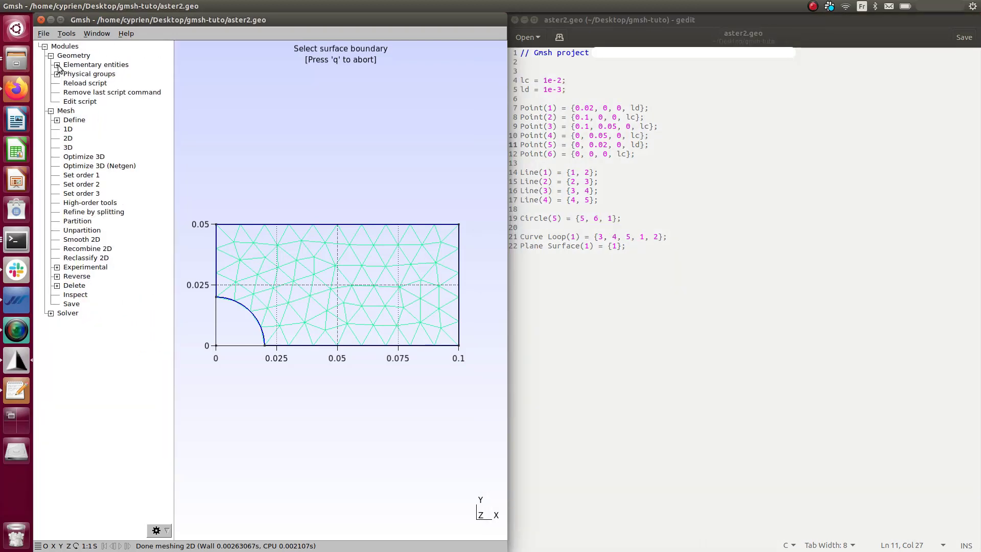
click(82, 83)
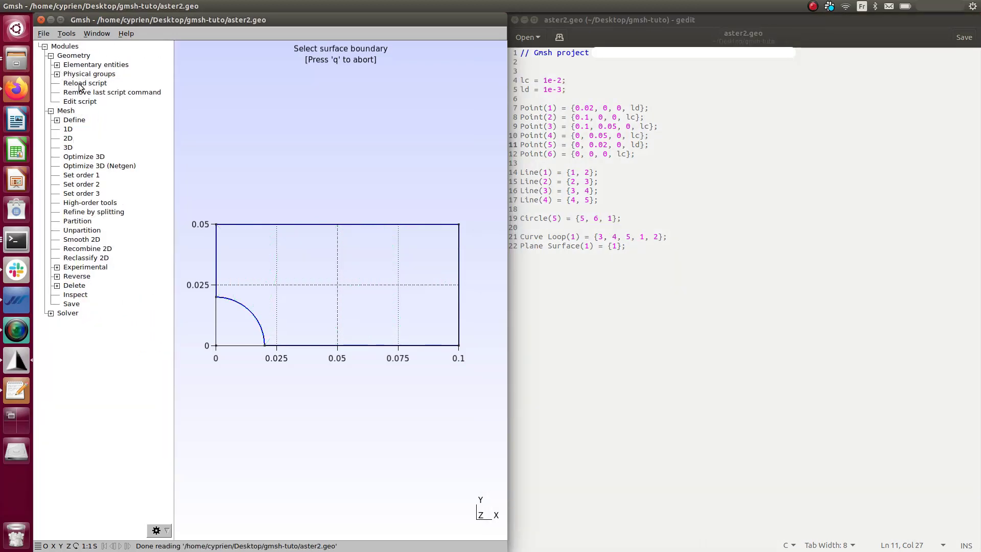
click(69, 139)
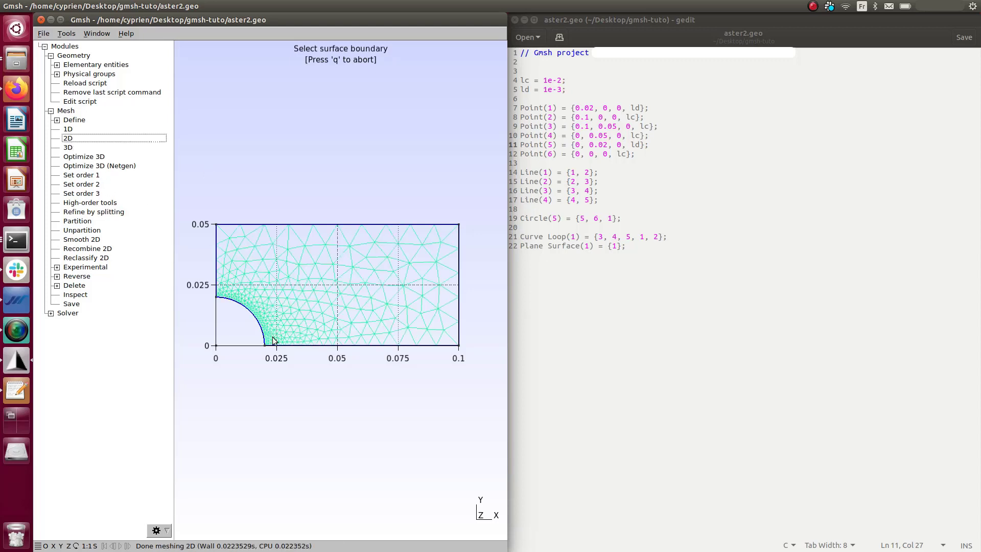
mouse_move(252, 317)
mouse_move(399, 346)
click(628, 317)
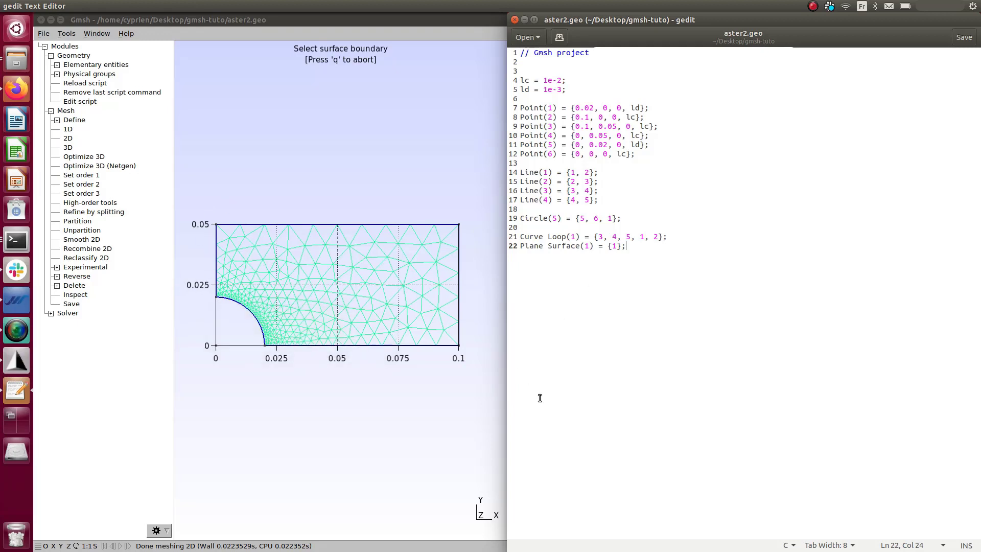
Add a physical curve group named Left containing the plate's left vertical edge.
click(57, 74)
click(63, 84)
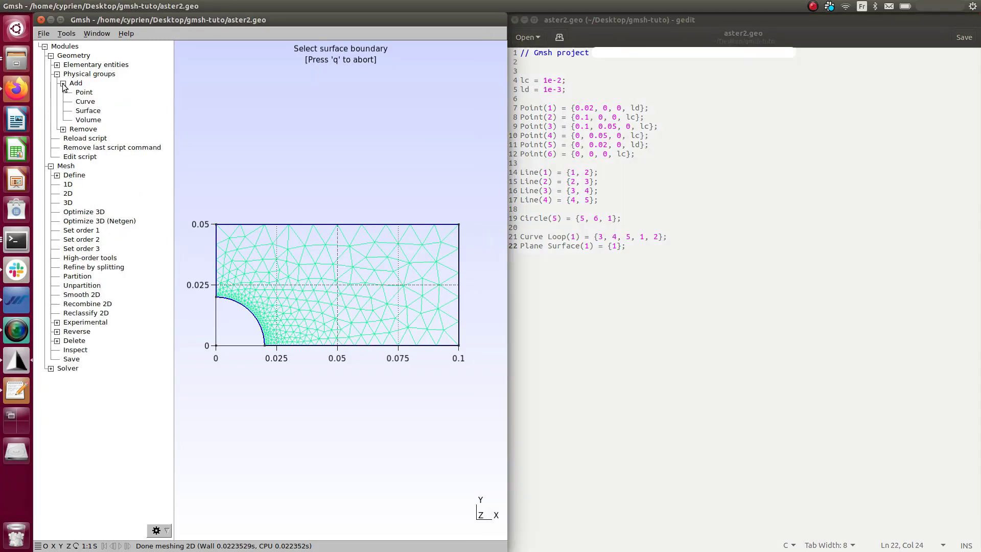
click(90, 102)
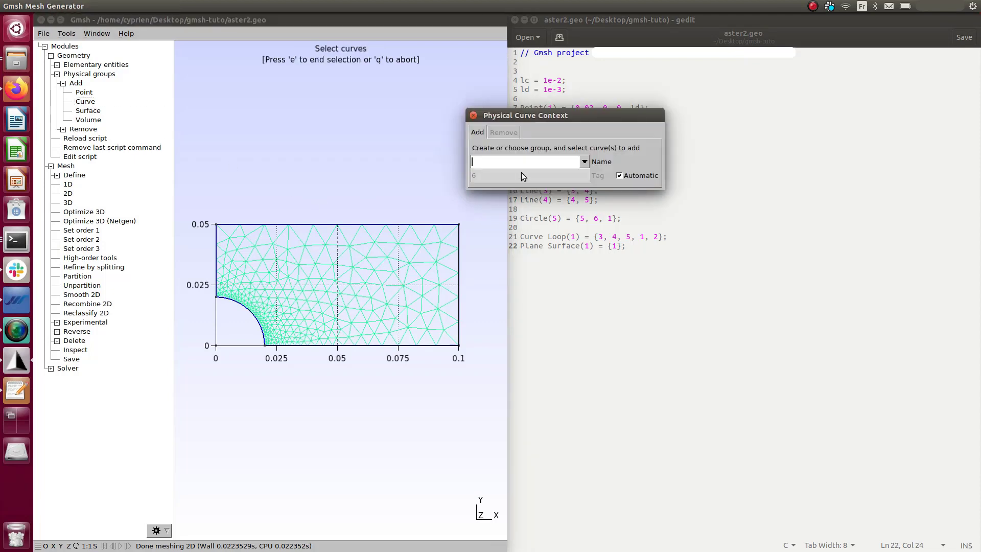
click(217, 260)
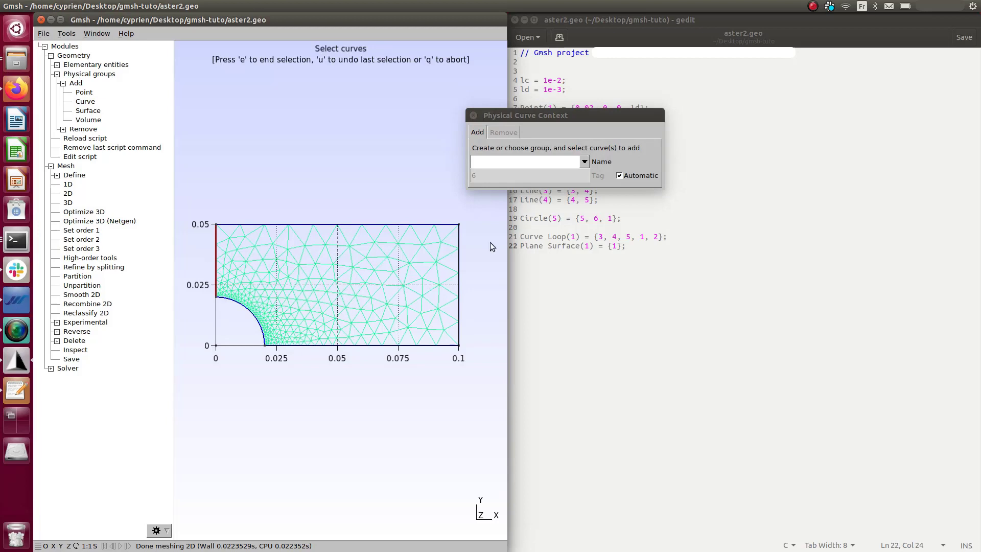
click(561, 162)
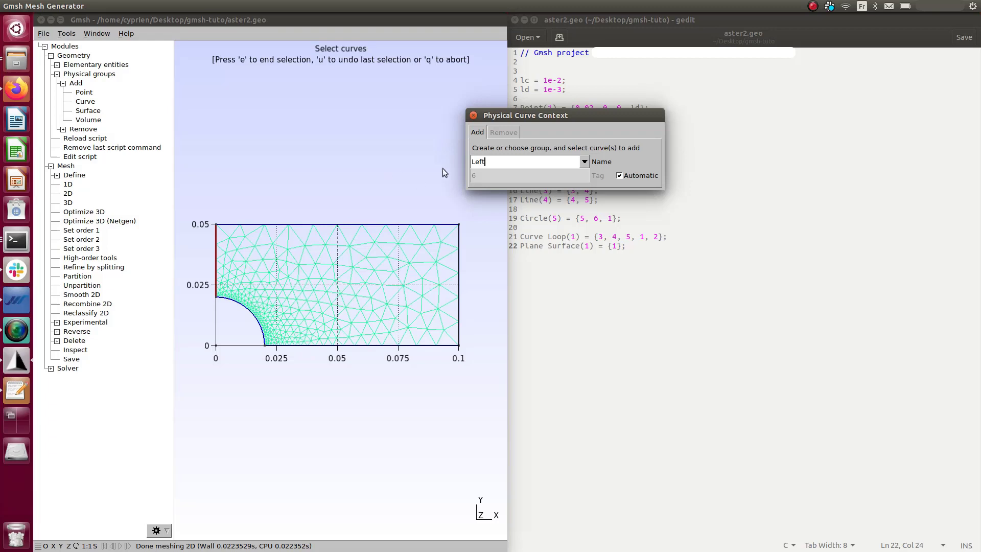
click(431, 160)
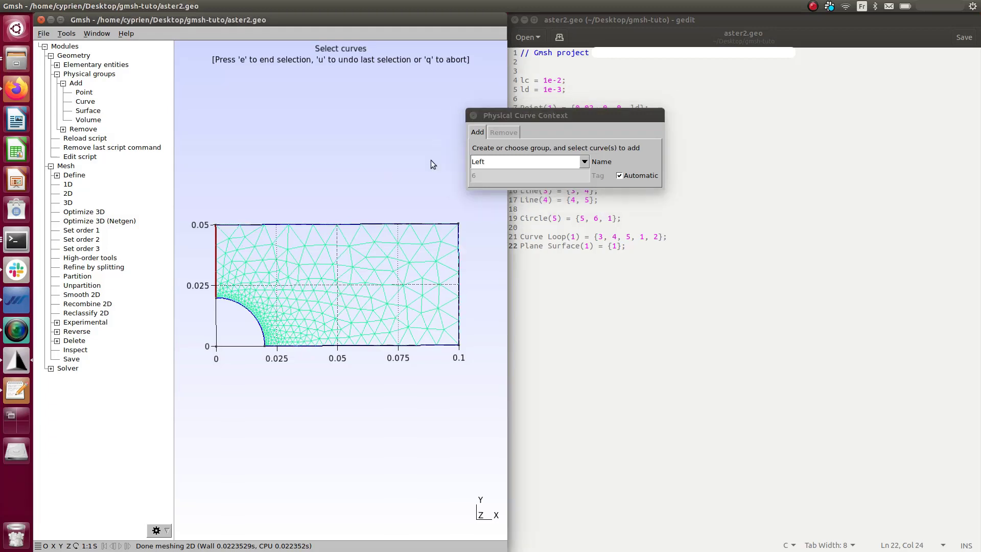
click(473, 115)
key(e)
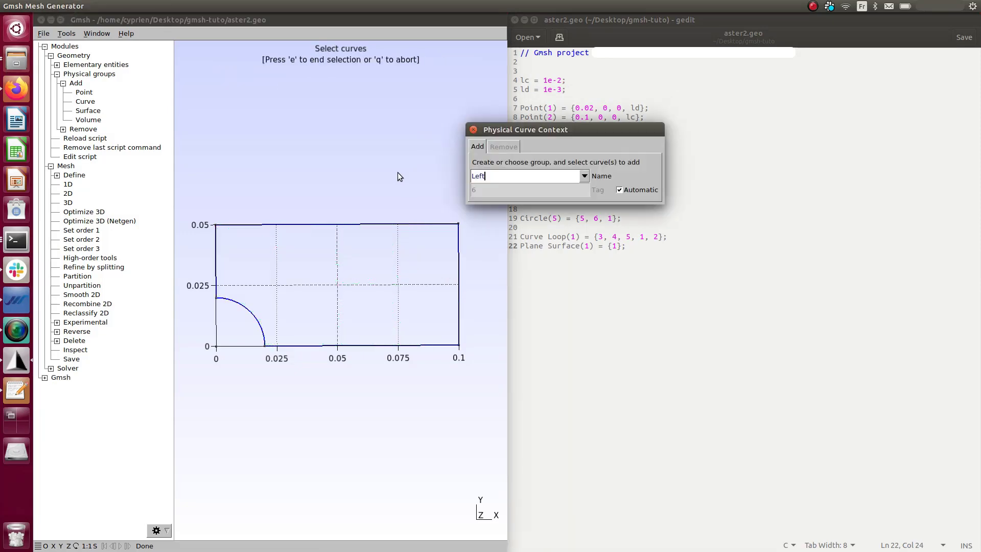
click(474, 131)
Reload the changed aster2.geo in the text editor to bring in the physical curve definitions.
click(773, 175)
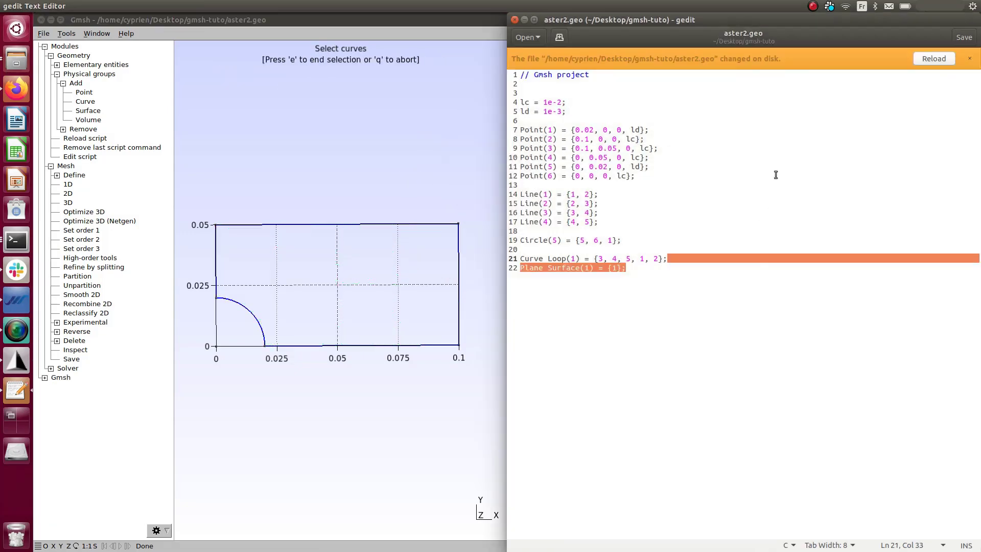
click(934, 59)
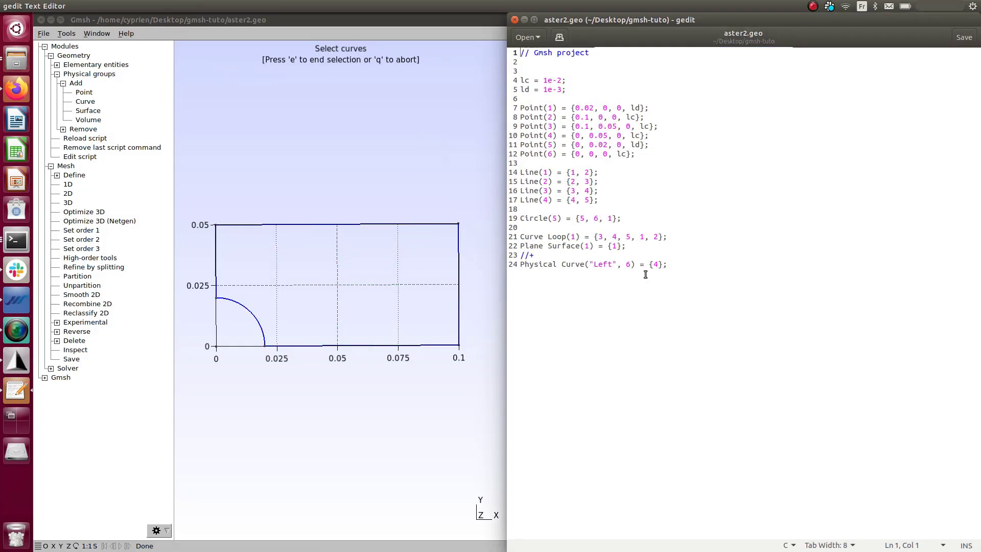
click(690, 266)
key(Return)
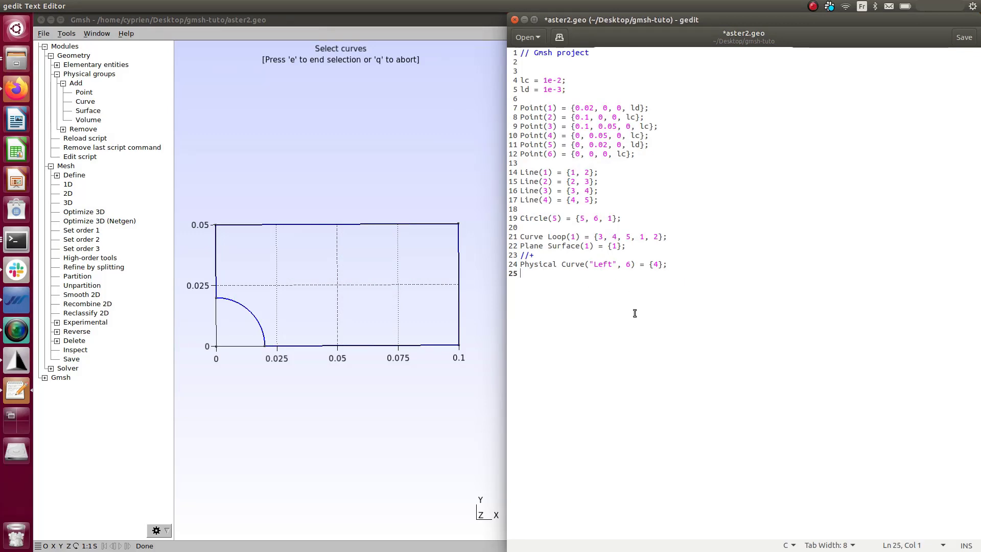
key(ctrl+z)
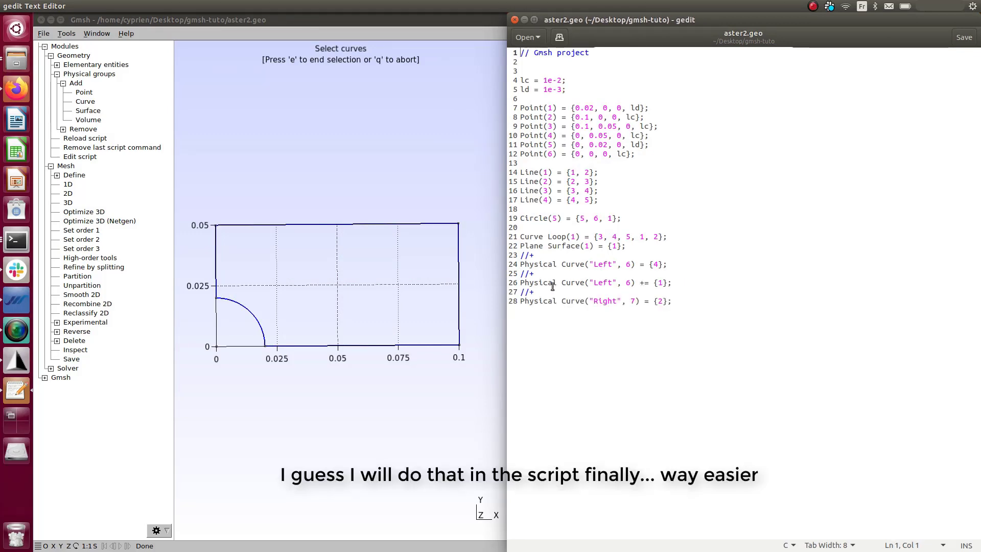
Delete the //+ comments between the physical curves and the extra Physical Curve("Left", 6) += {1} line.
click(540, 255)
key(BackSpace)
key(BackSpace)
key(BackSpace)
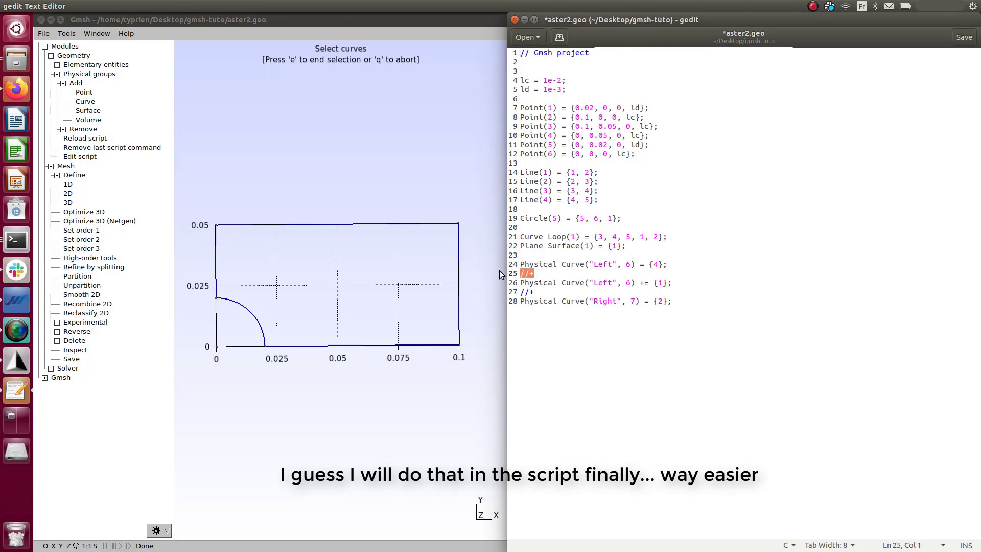
key(BackSpace)
drag(683, 282, 498, 285)
key(BackSpace)
key(Delete)
key(End)
key(shift+Home)
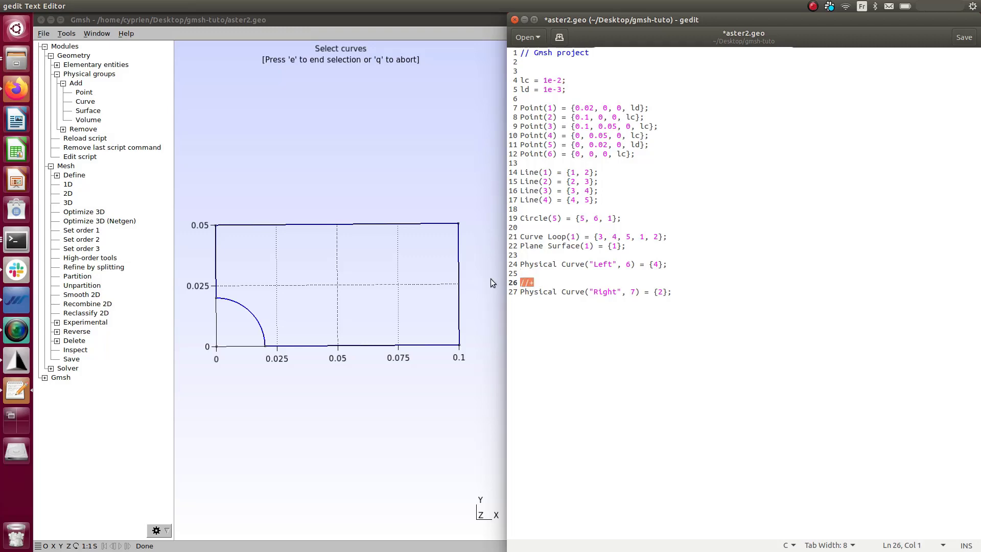
key(BackSpace)
Remove the blank lines around the Left and Right physical curves and insert one above the Plane Surface line.
click(532, 255)
key(BackSpace)
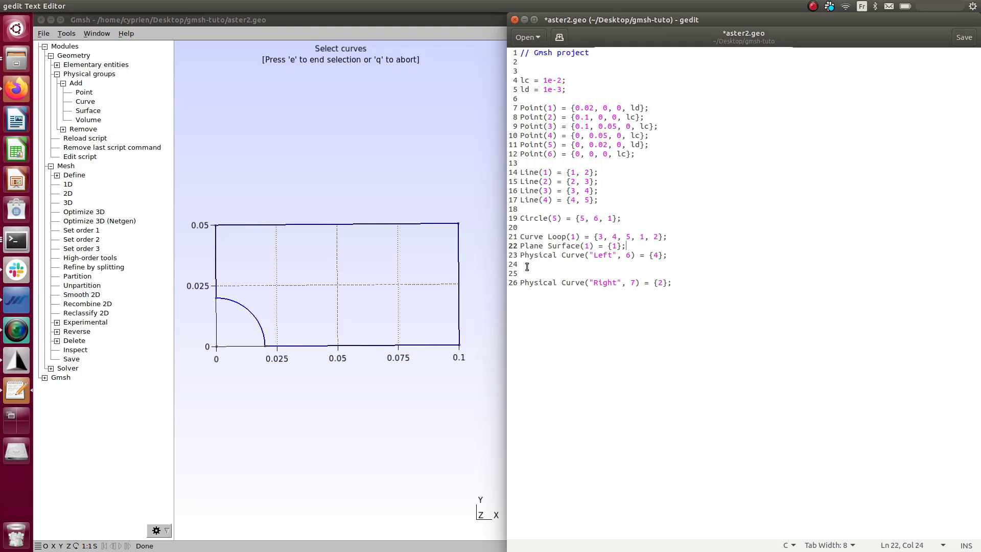
click(527, 266)
click(527, 275)
key(BackSpace)
key(BackSpace)
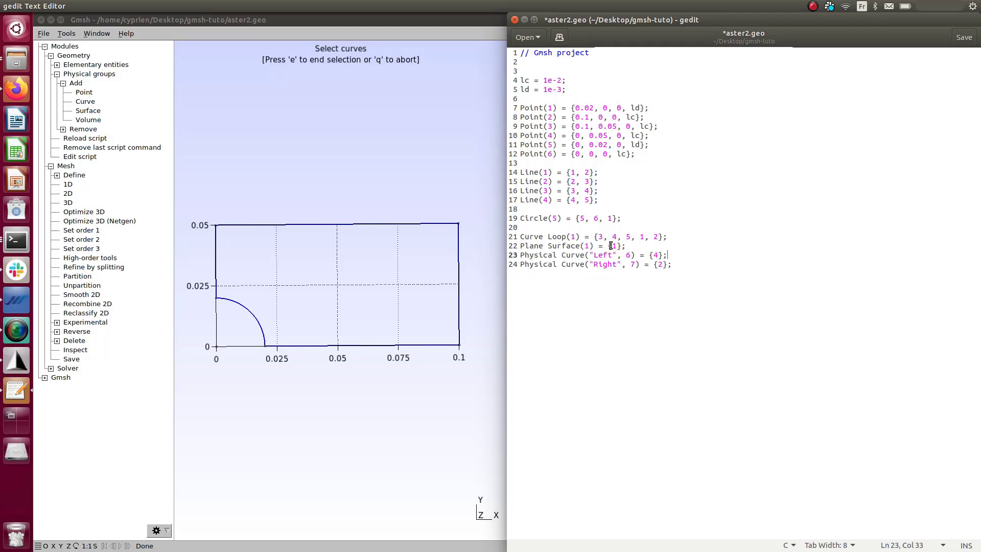
click(674, 236)
key(Return)
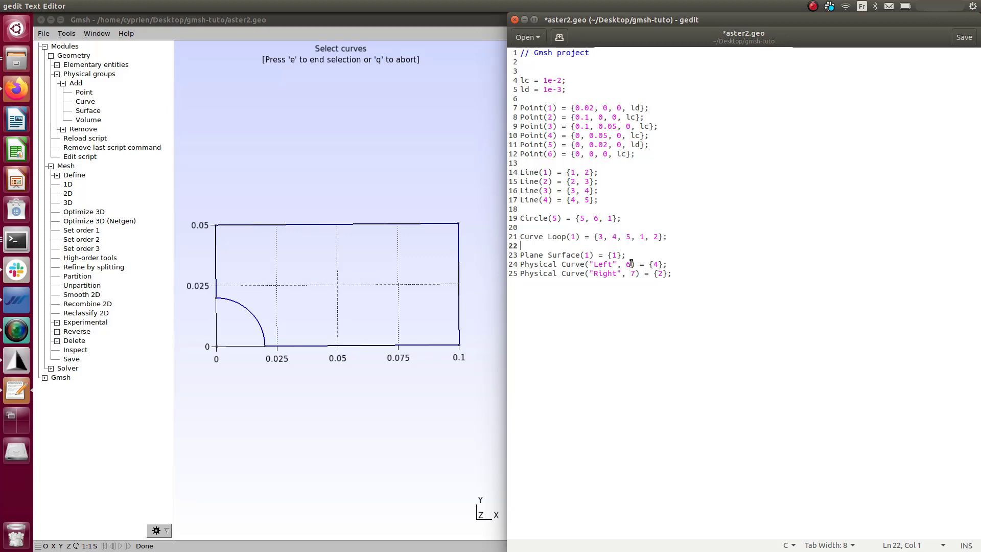
Remove the numeric tags 6 and 7 from the Left and Right physical curve definitions, keeping only their names.
mouse_move(630, 266)
mouse_down()
mouse_move(617, 266)
mouse_move(620, 274)
mouse_up()
key(Delete)
key(Delete)
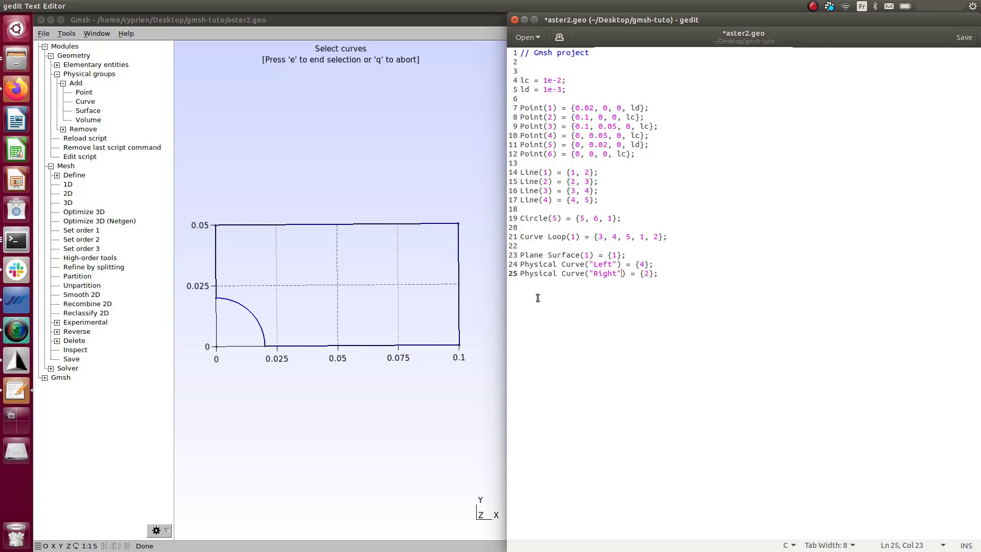
Duplicate the Physical Curve("Right") = {2} line directly below itself.
mouse_move(217, 264)
mouse_move(458, 280)
click(664, 274)
triple_click(664, 275)
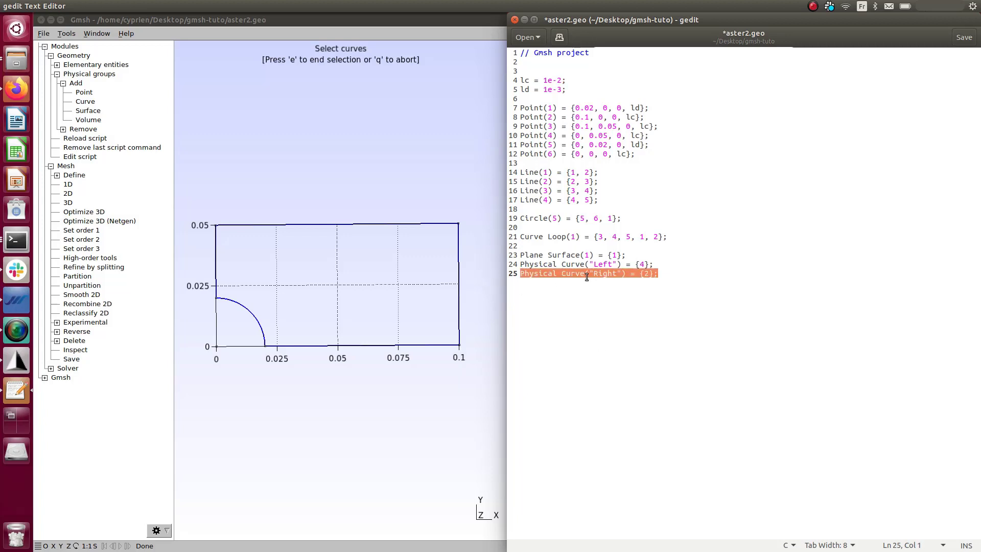
key(ctrl+c)
click(667, 278)
key(Return)
key(ctrl+v)
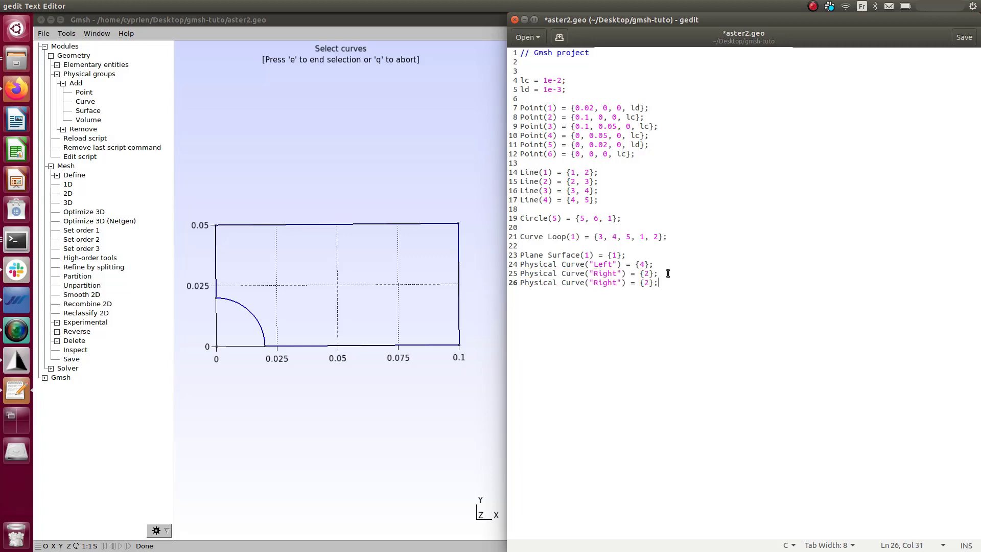
Change the duplicated line to Physical Curve("Bottom") = {1} and save the script.
double_click(608, 283)
text(Bottom)
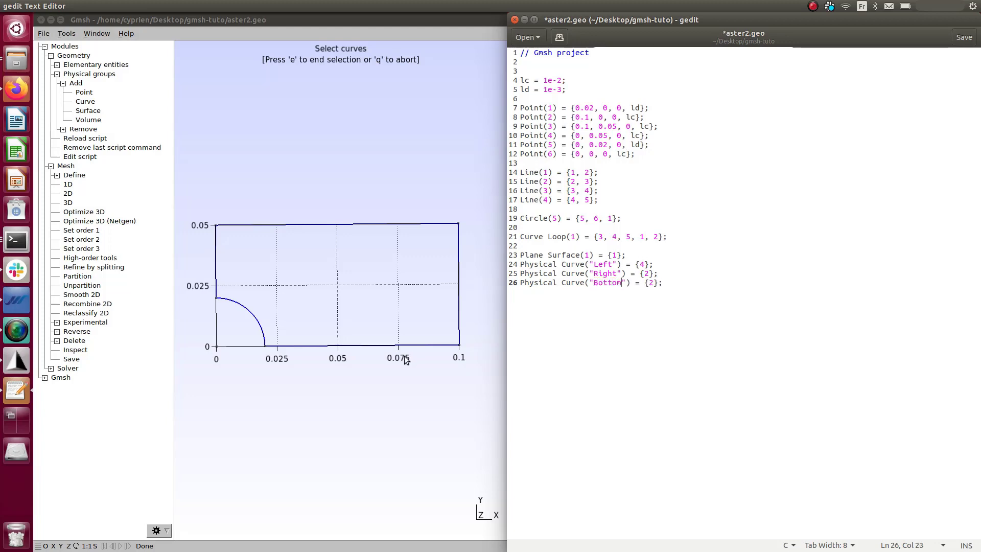
mouse_move(408, 345)
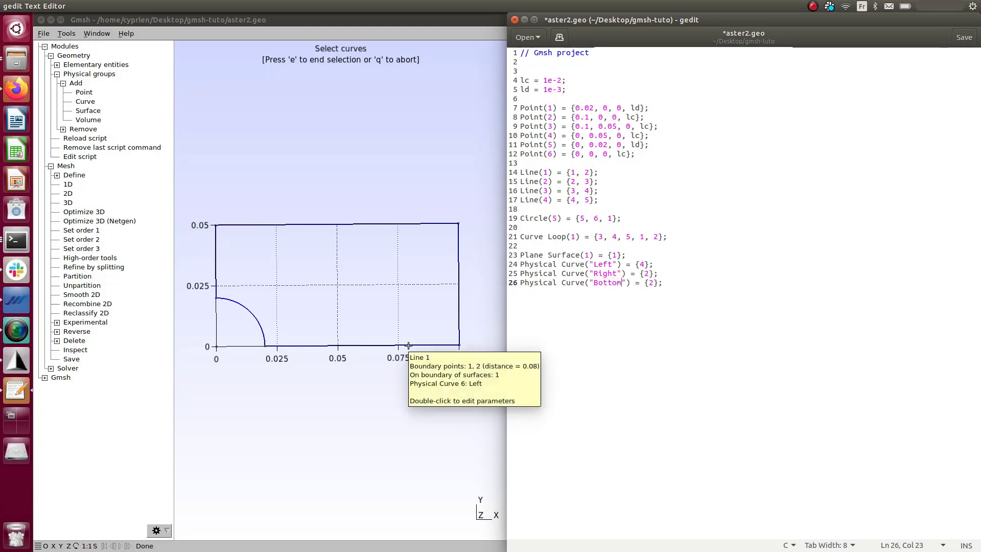
drag(654, 282, 649, 283)
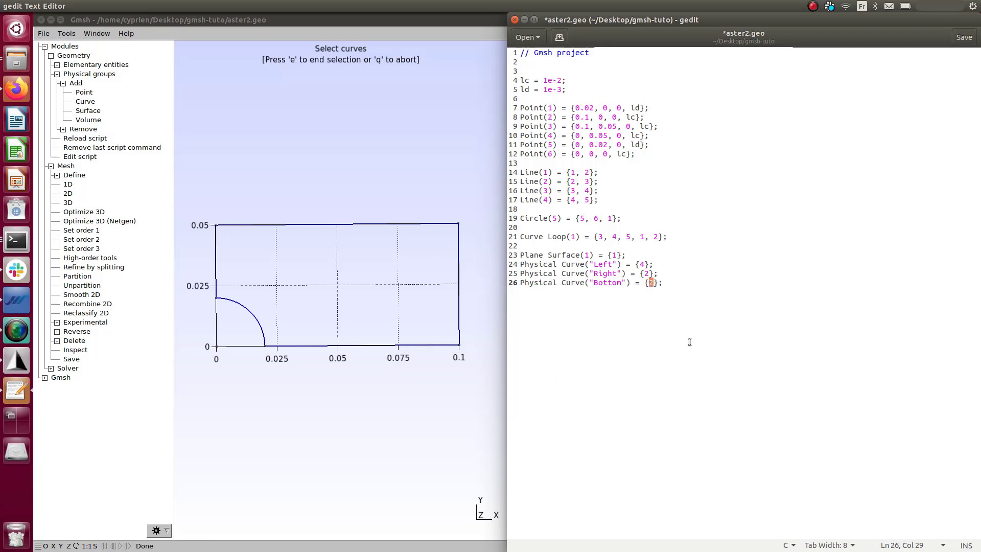
text(1)
key(ctrl+s)
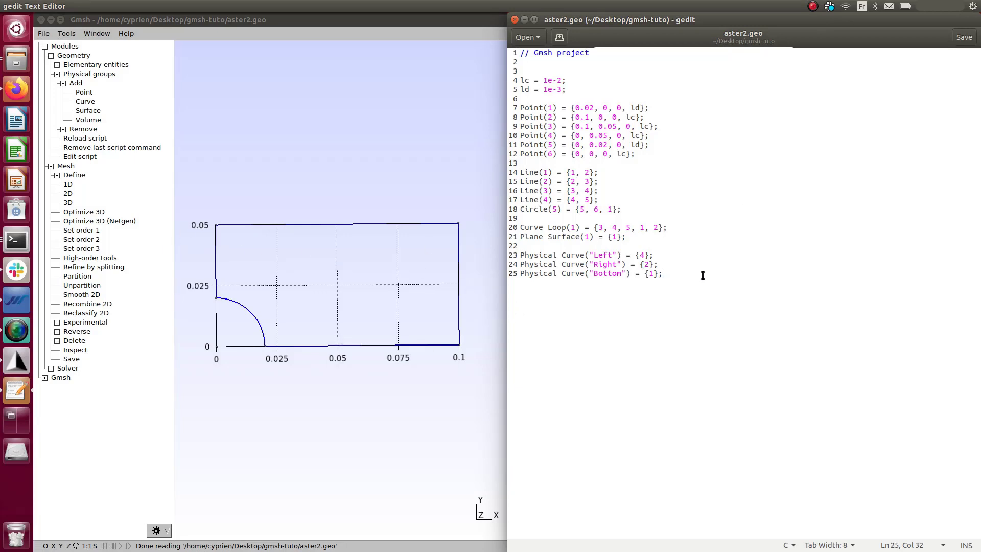
Duplicate the Physical Curve("Bottom") line below itself and change the copy's entity type to Surface.
drag(682, 274, 497, 279)
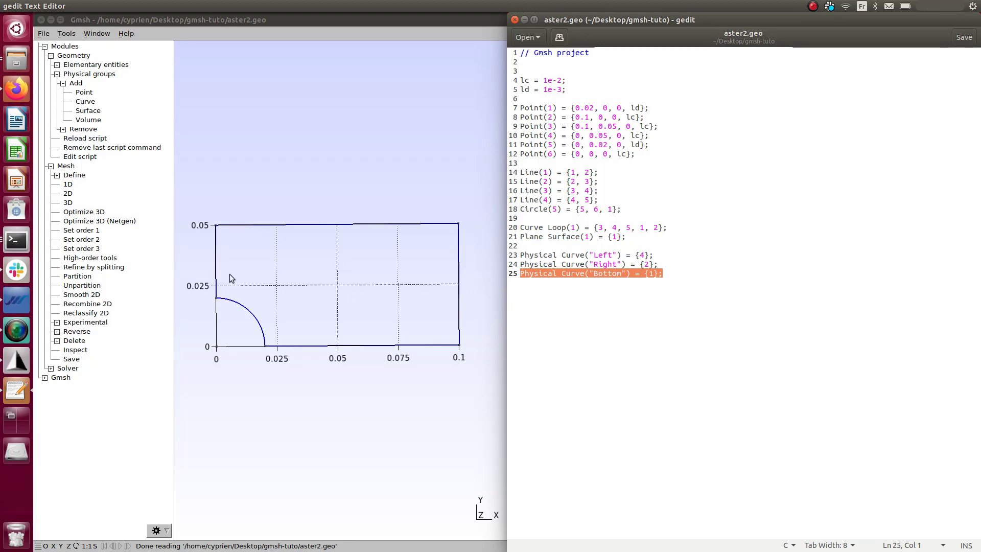
key(End)
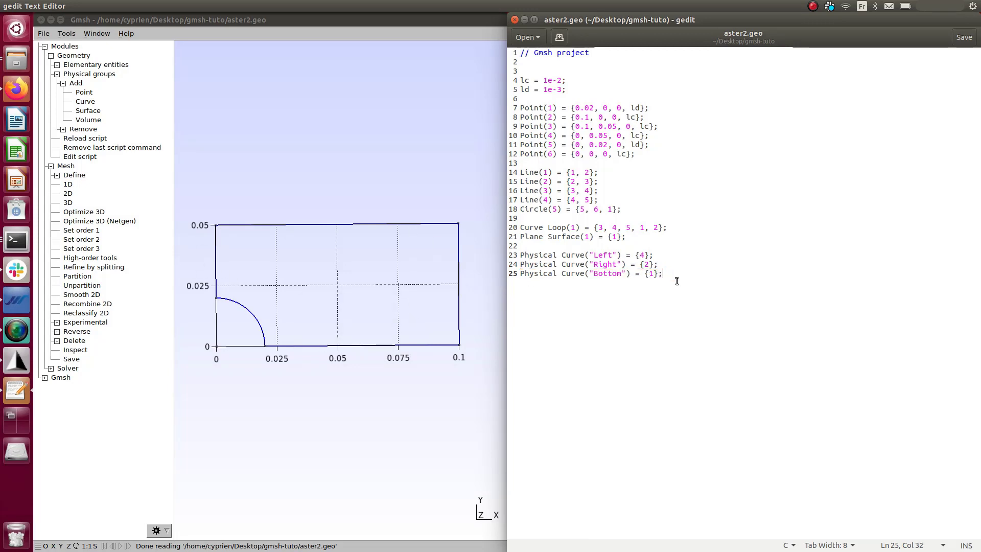
key(Return)
key(ctrl+v)
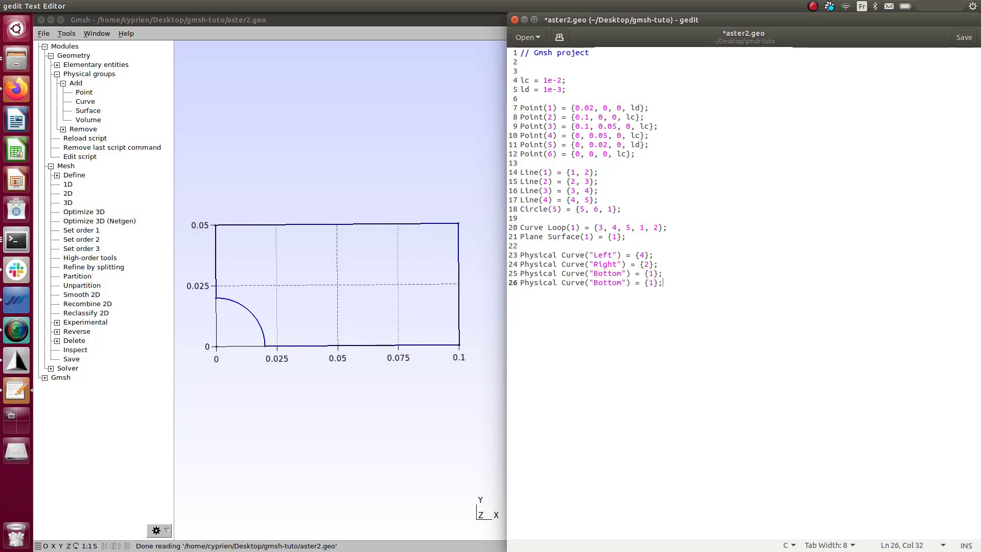
double_click(565, 236)
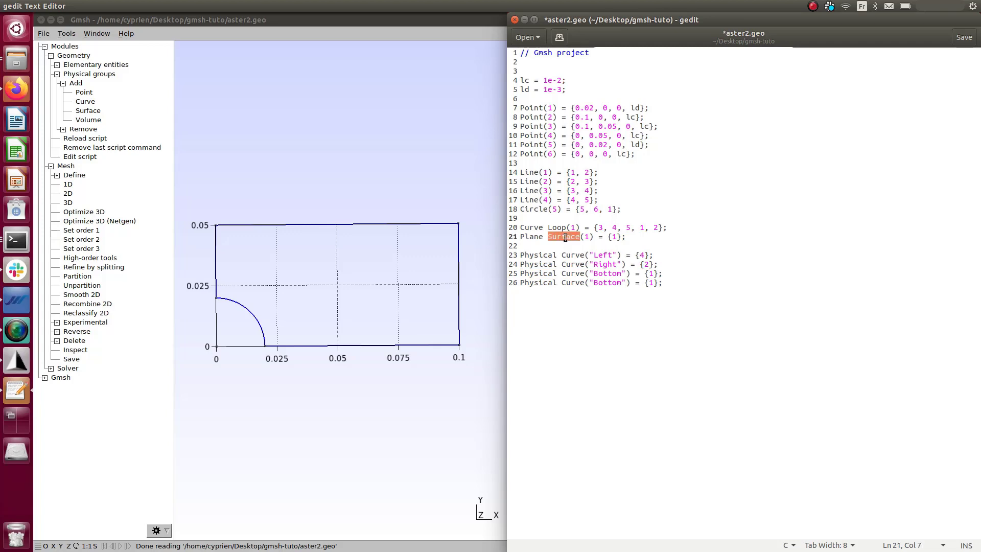
double_click(572, 283)
key(ctrl+v)
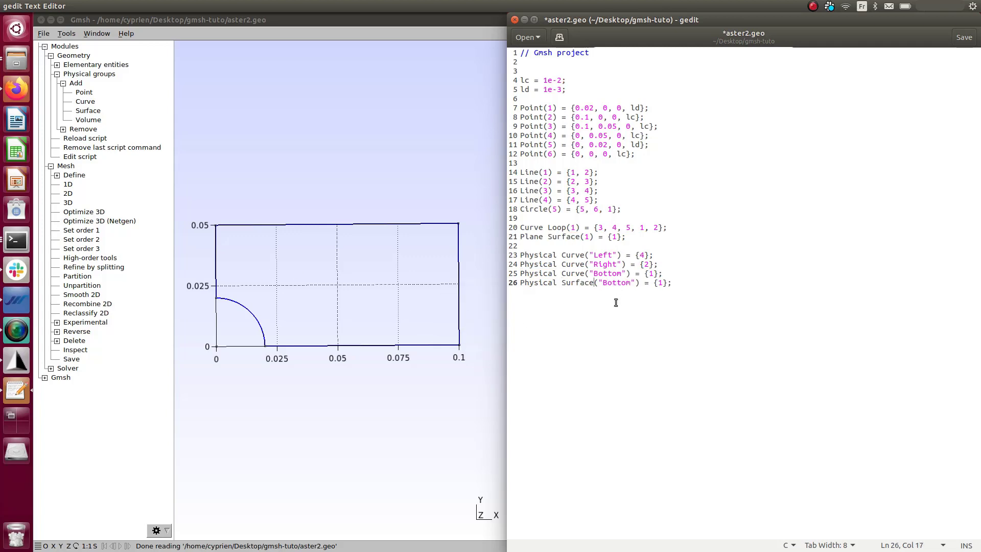
Rename the physical surface to "Plate_surf" and save the script.
double_click(616, 284)
text(Plate)
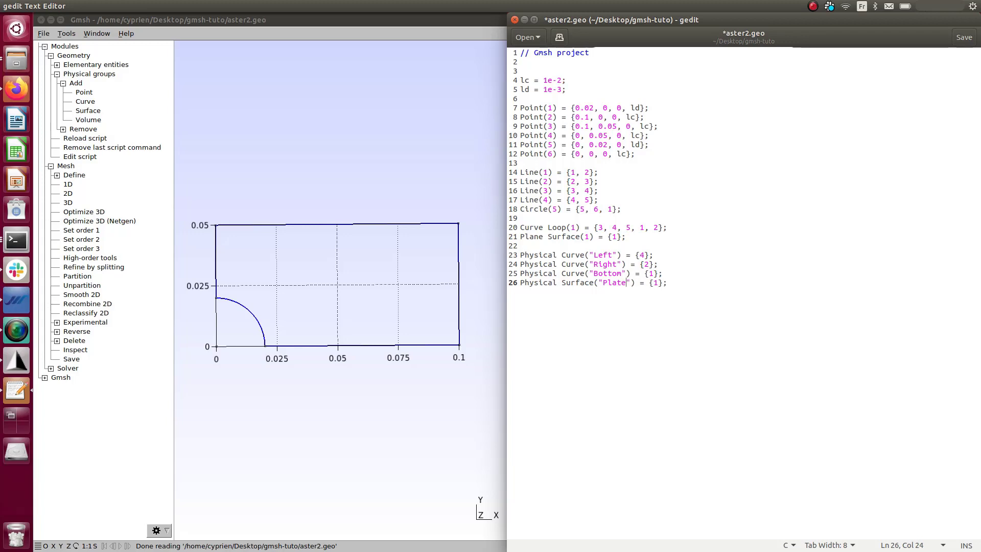
text(_surrf)
key(BackSpace)
key(BackSpace)
text(f)
key(ctrl+s)
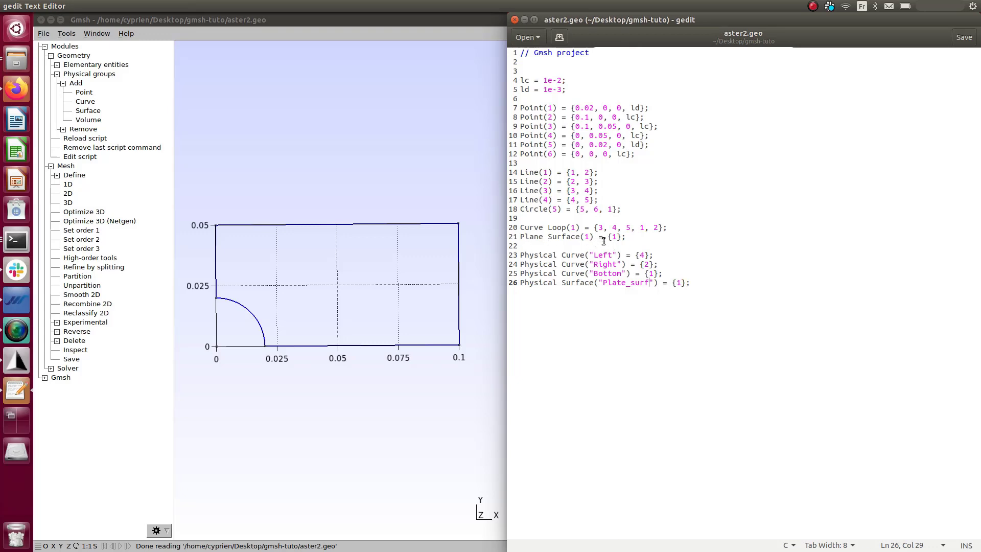
Append the line Save "simpleplate.unv"; after a blank line at the end of the script and save the file.
click(712, 280)
key(Return)
key(Return)
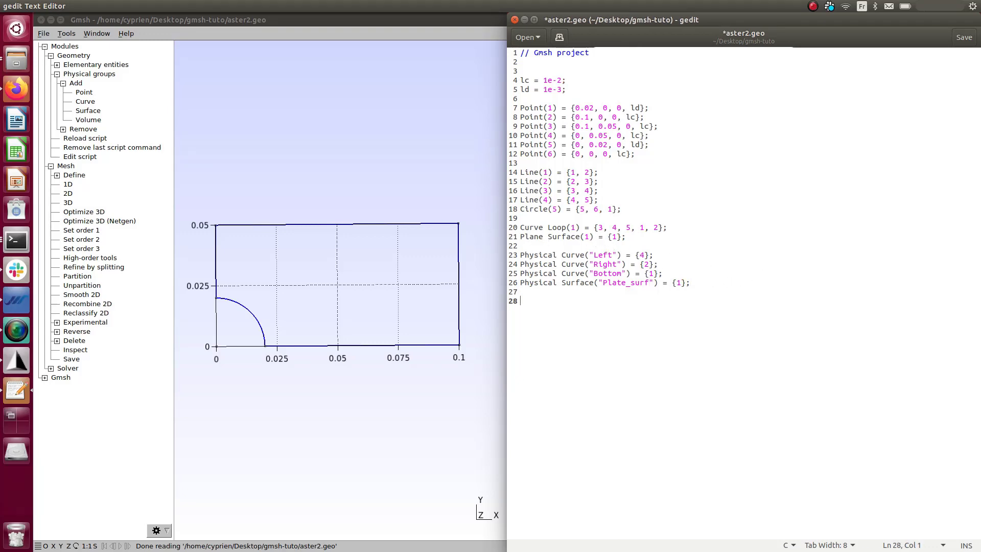
text(Save)
text( "")
text(sim)
text(pleplate)
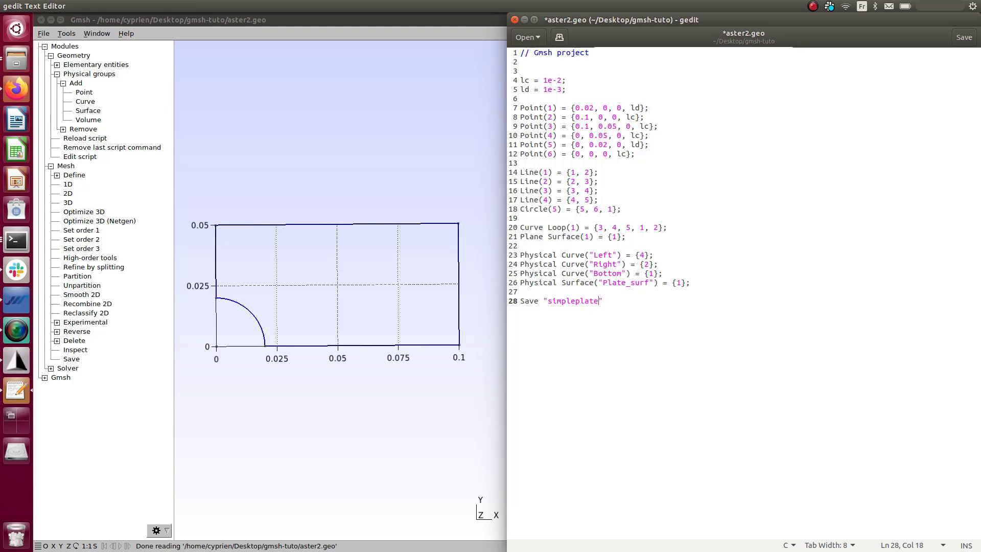
text(.unv)
text(;)
key(ctrl+s)
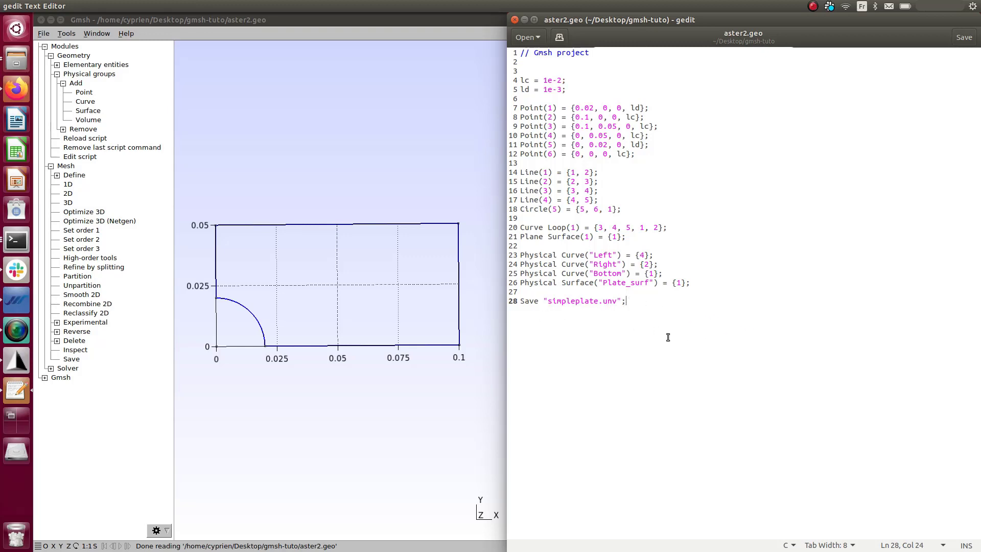
key(Return)
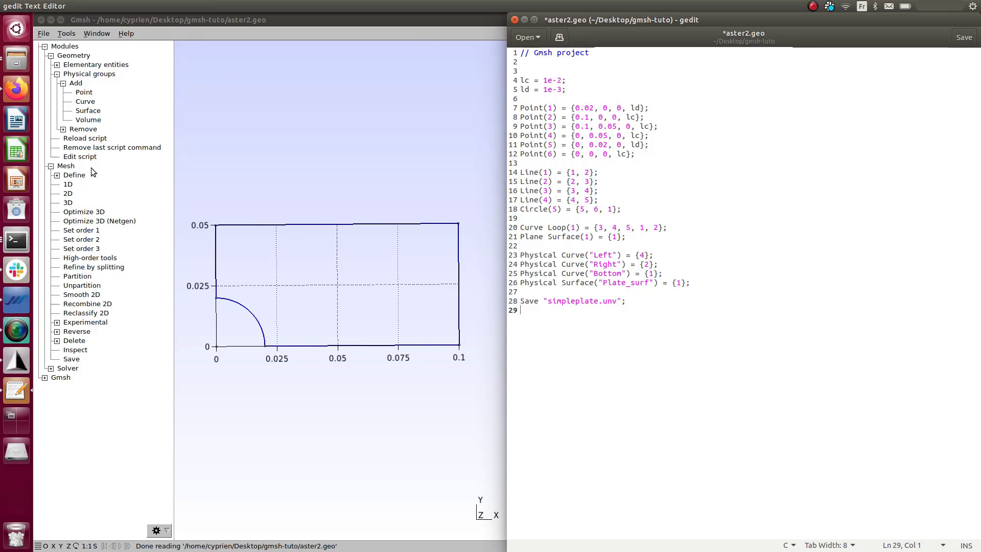
Reload the geometry script in Gmsh and generate the 2D mesh.
click(84, 140)
click(68, 194)
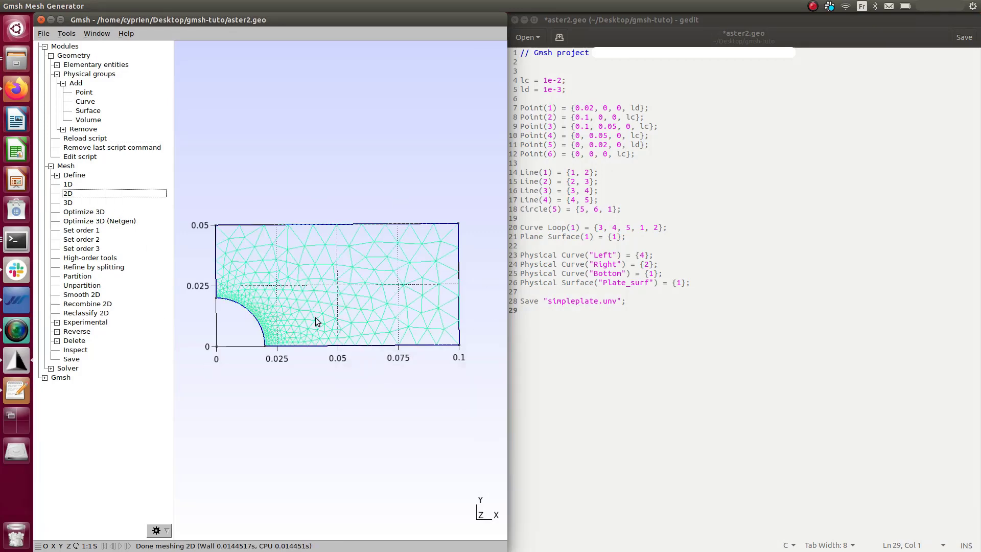
Export the mesh in I-deas Universal format as simpleplate.unv, replacing the existing file, with groups of nodes saved and all elements left off.
click(43, 33)
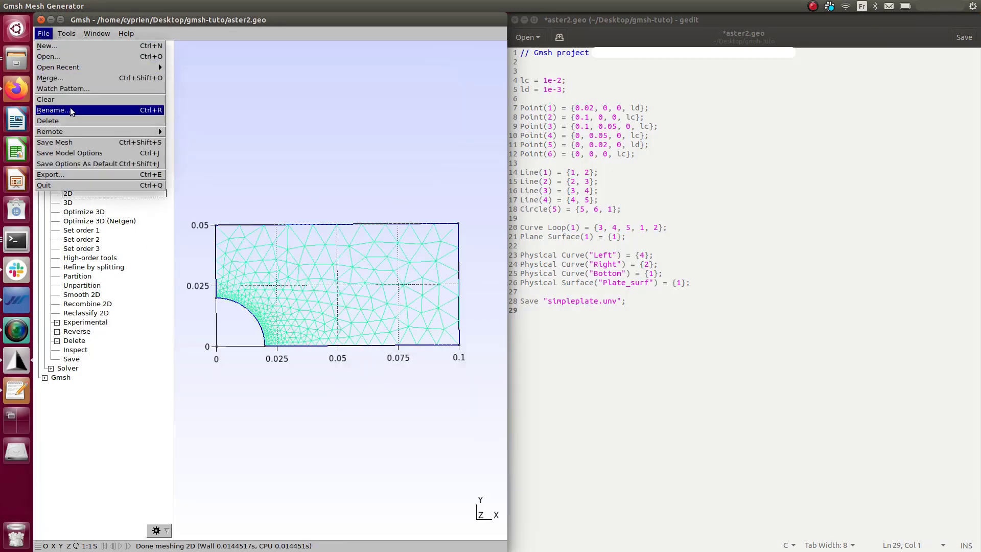
click(81, 173)
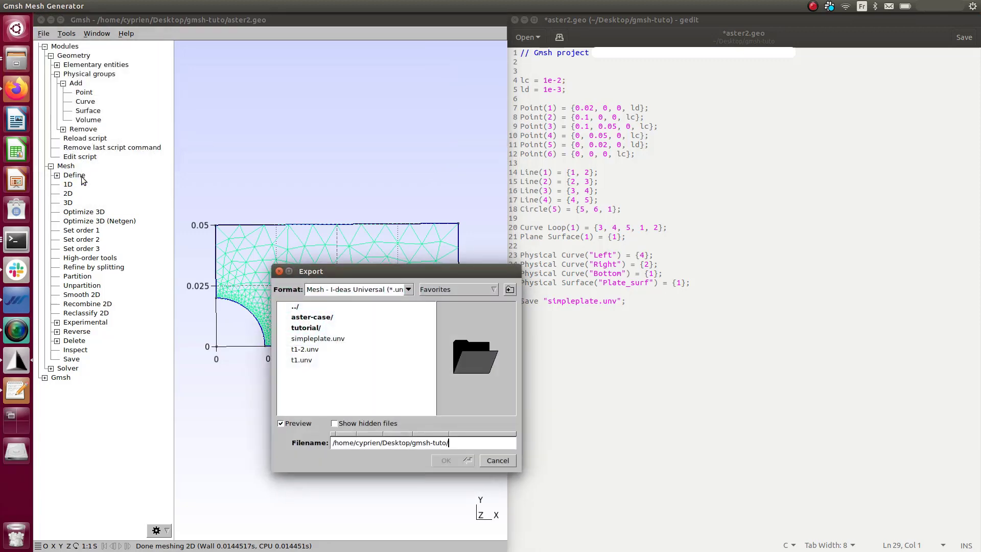
click(324, 338)
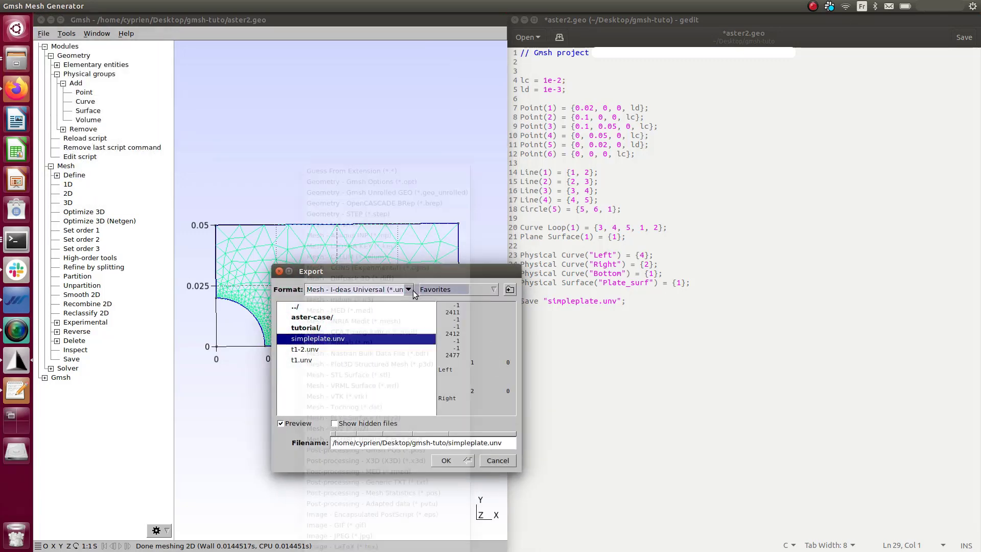
click(409, 289)
click(276, 284)
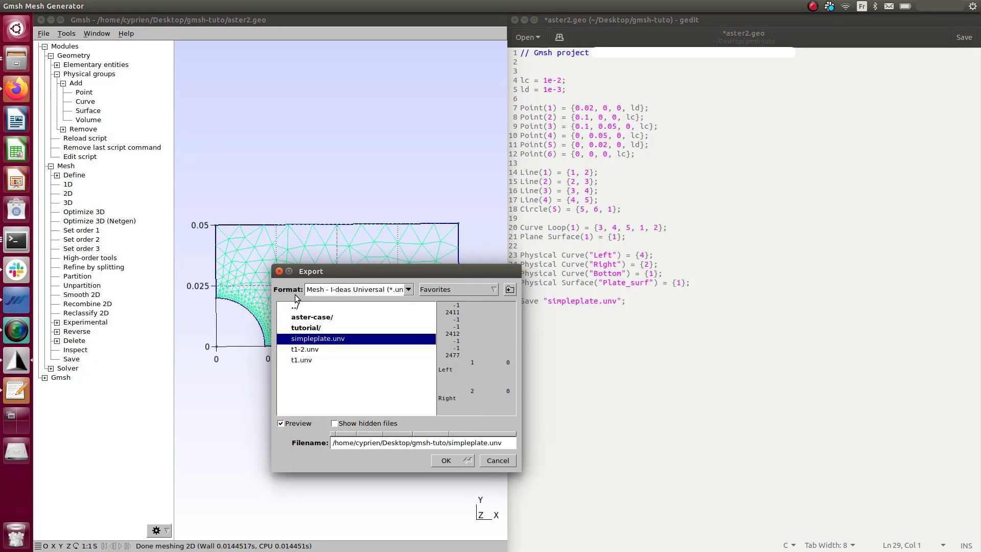
click(448, 462)
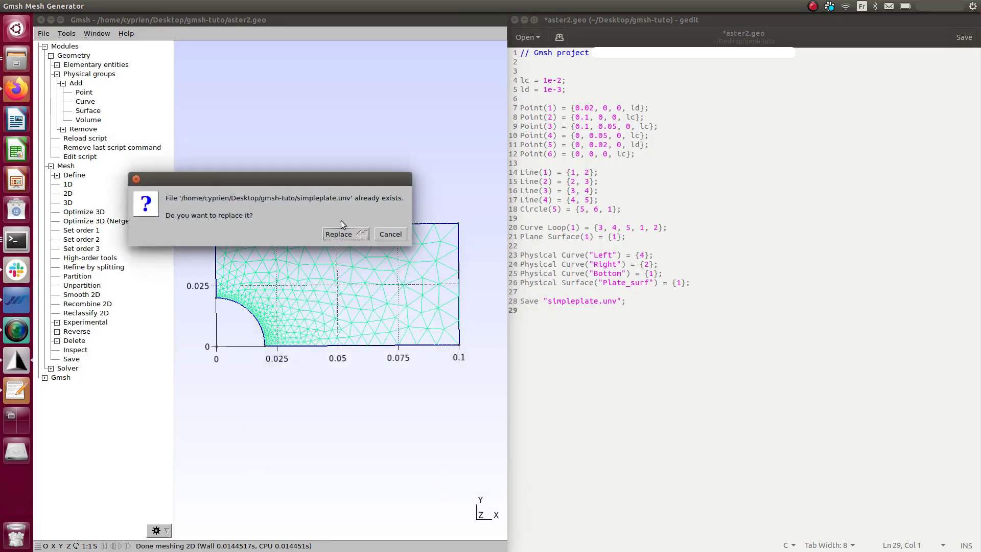
click(344, 235)
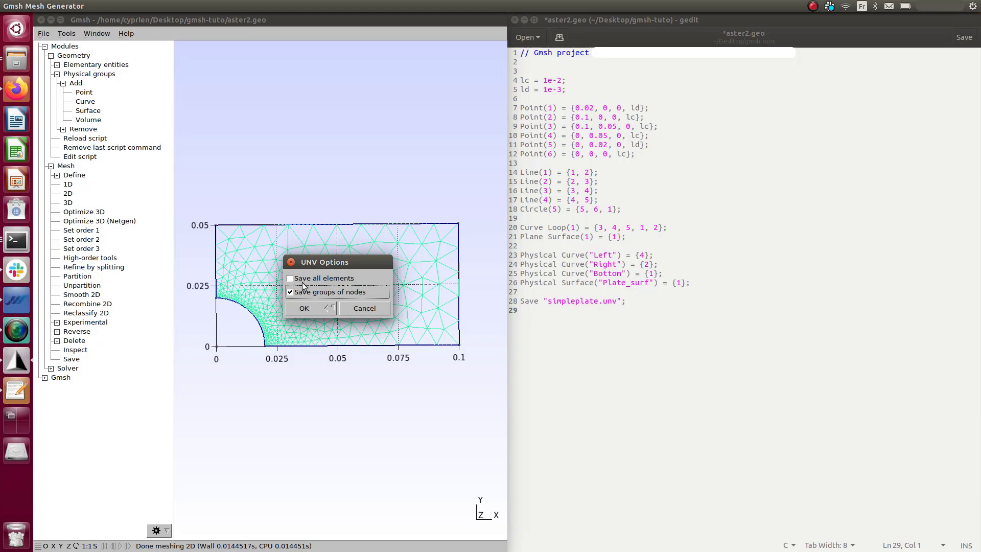
click(310, 307)
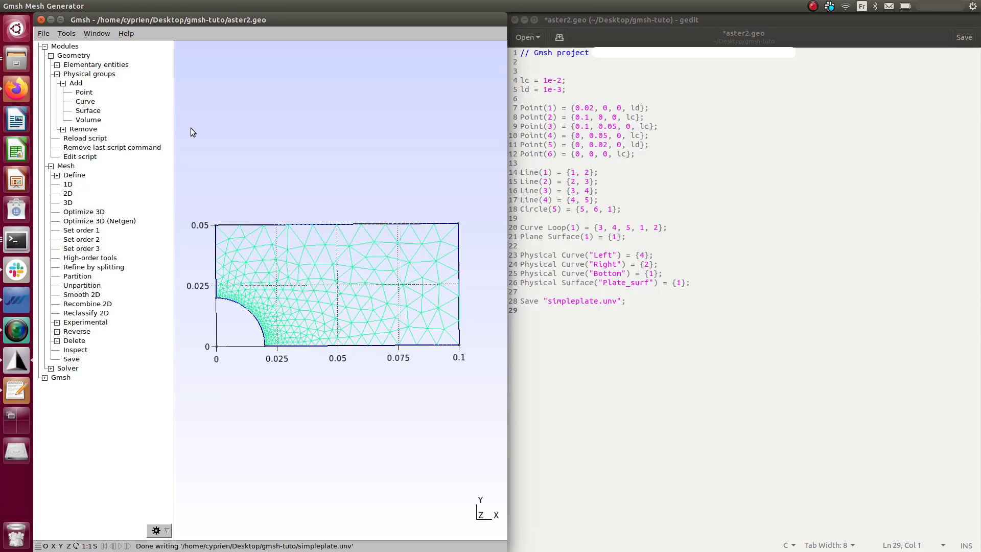
click(616, 373)
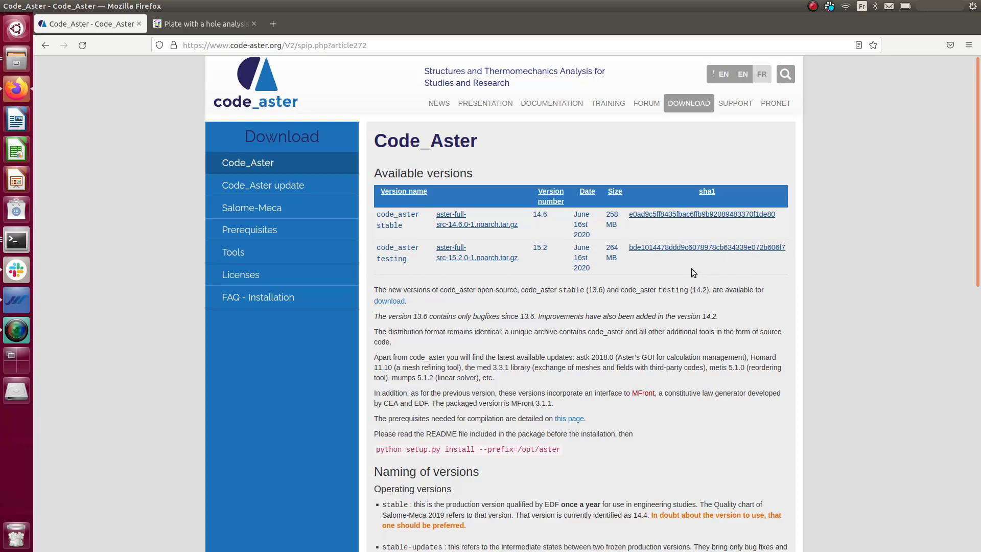
scroll(700, 277, down, 2)
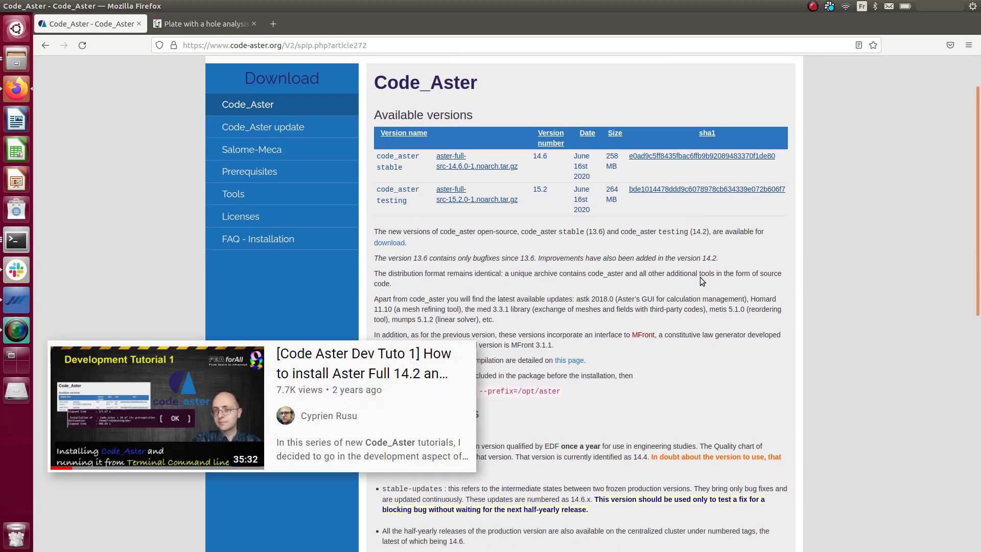
scroll(699, 277, up, 2)
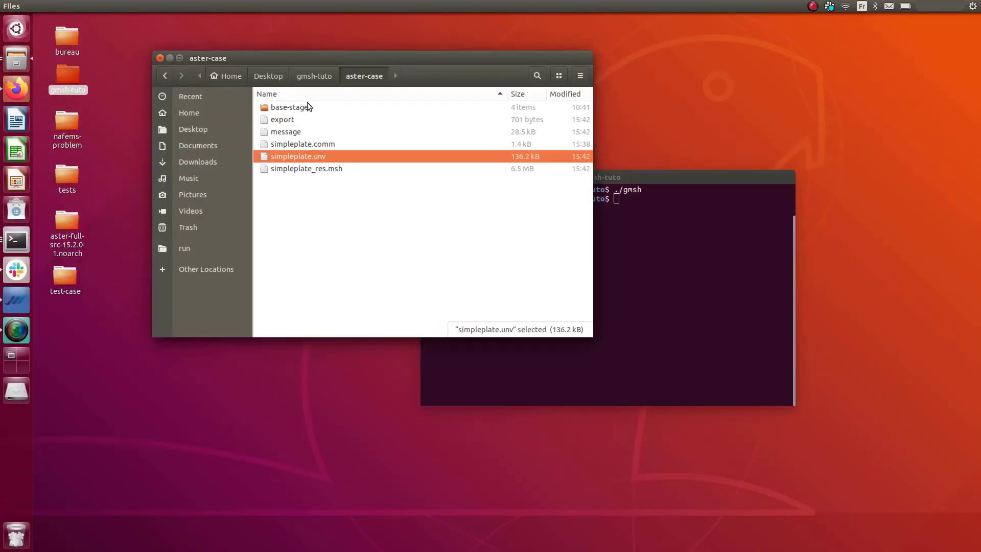
Go to the dev folder in the home directory, open a terminal there, and place its window below the folder listing.
click(188, 112)
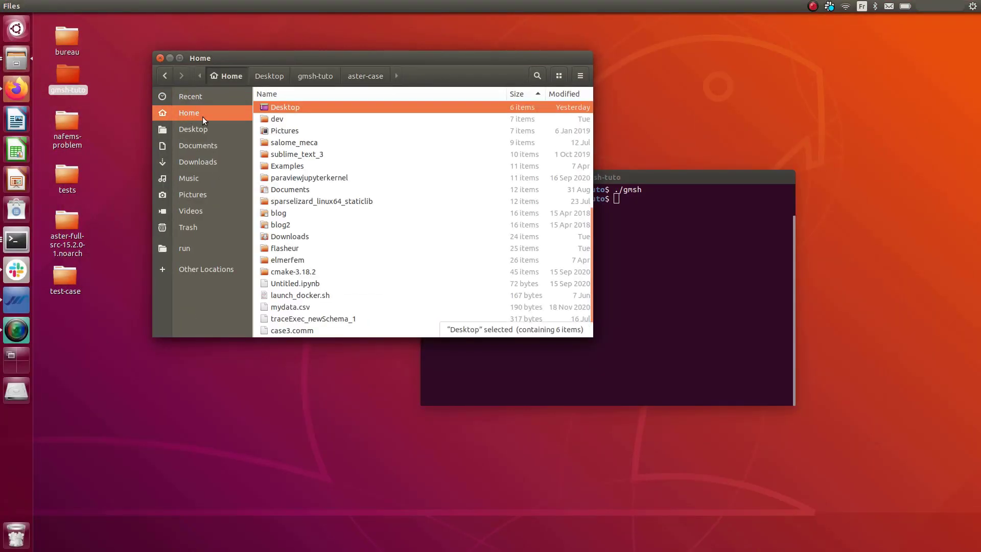
double_click(275, 119)
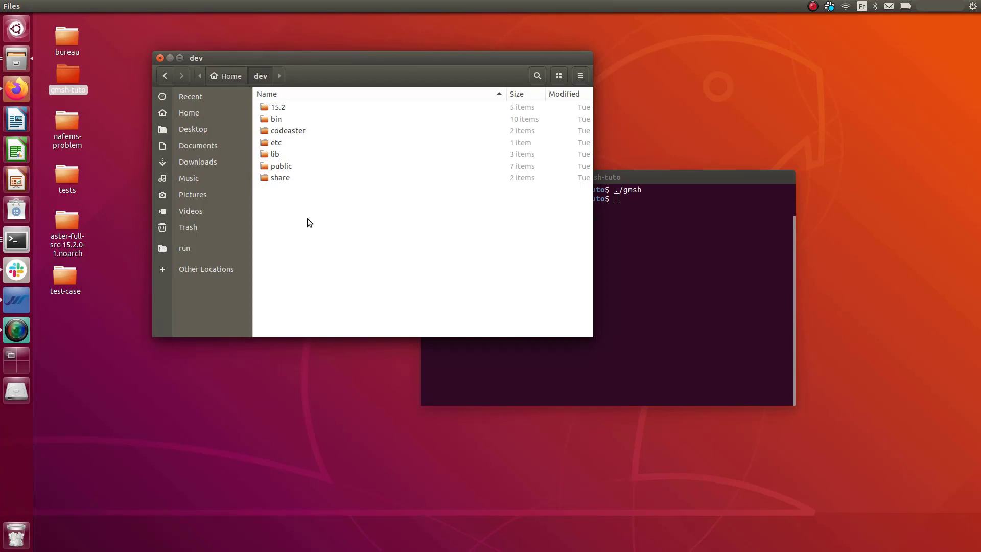
right_click(291, 211)
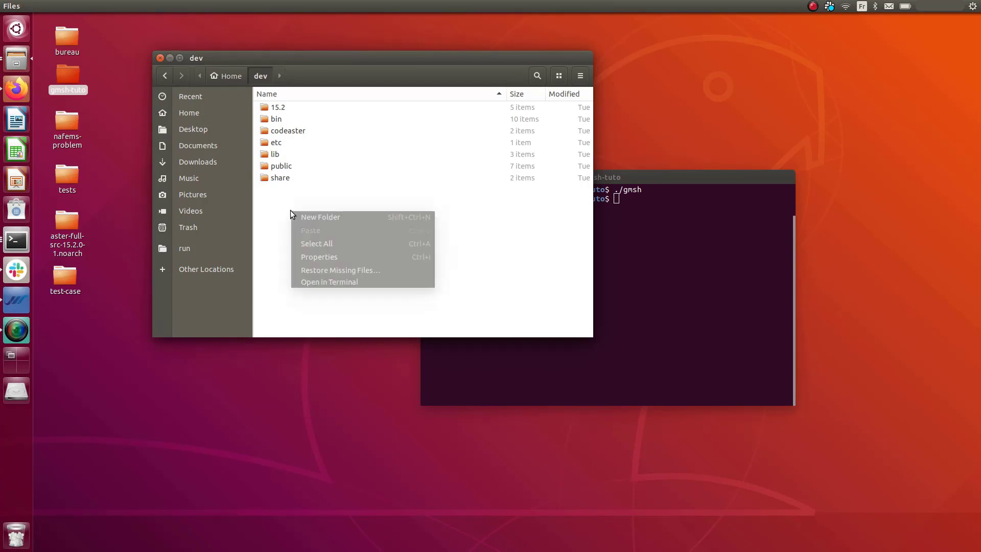
click(330, 284)
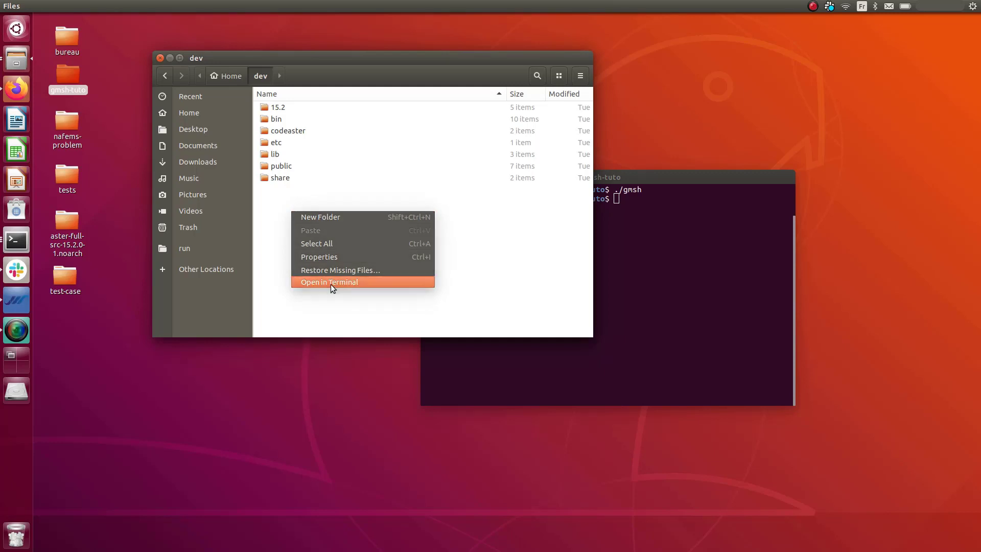
drag(747, 329, 255, 214)
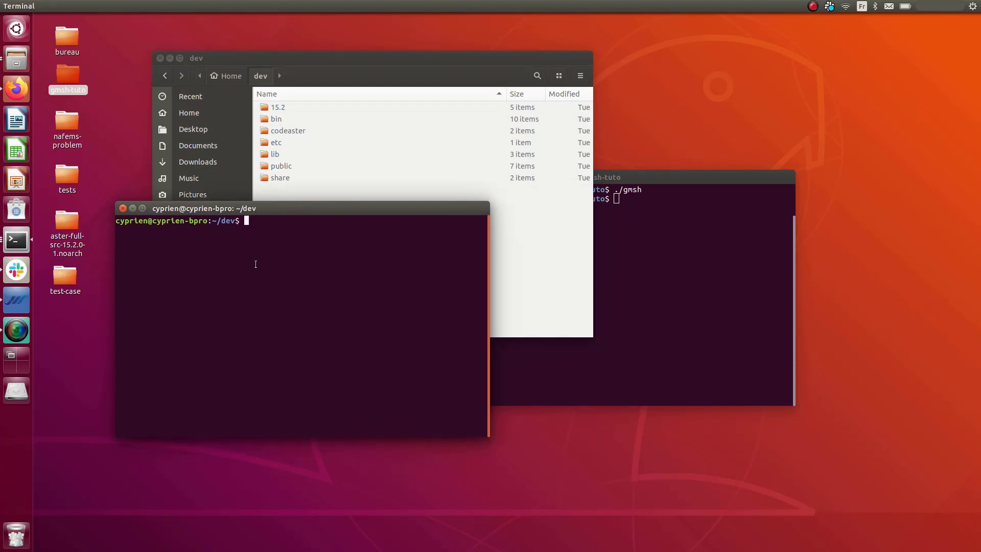
Run locate in the terminal with the pattern */profile.sh under the home dev directory.
text(locate /home/cyprien/dev)
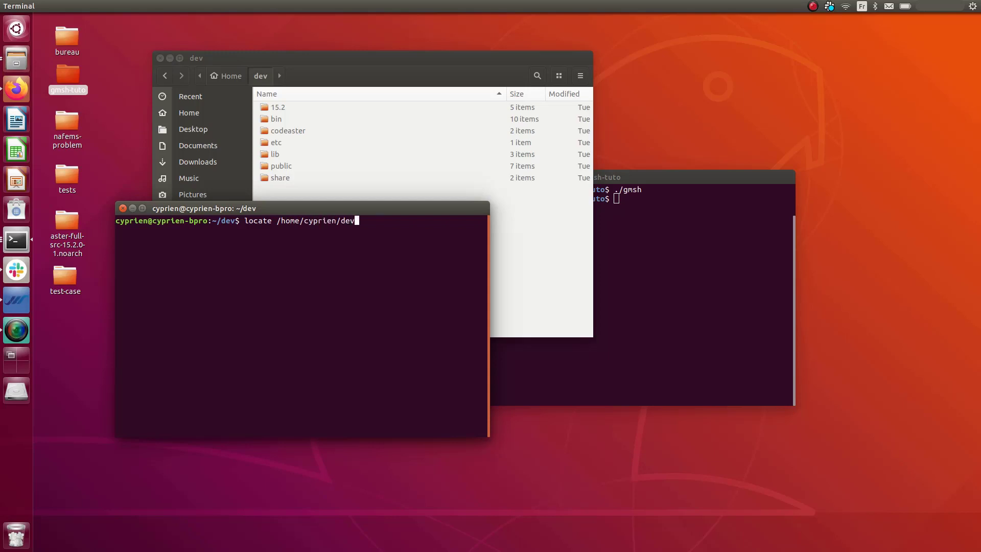
text(/*/profile.sh)
key(Return)
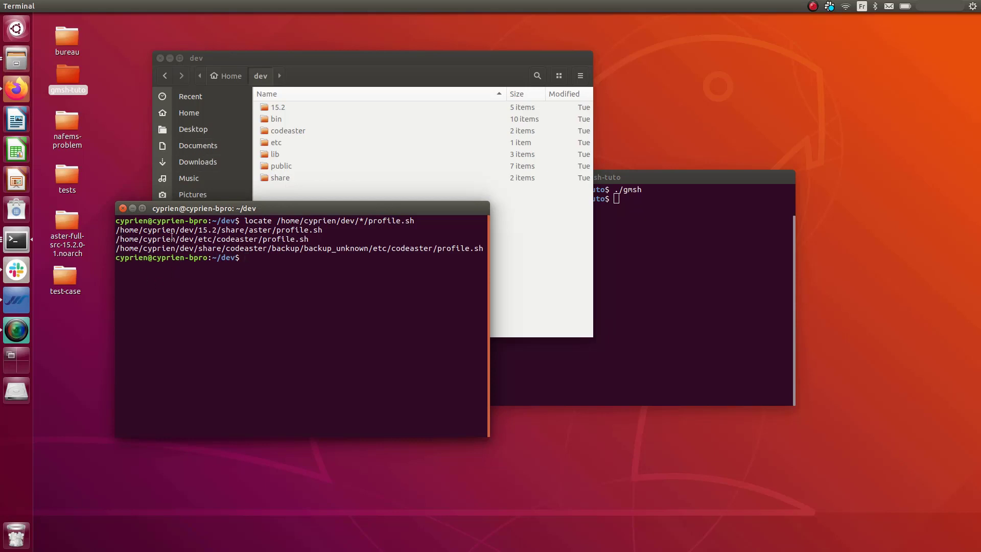
Browse from the dev folder into etc/codeaster in the file manager and select the profile.sh found by locate.
drag(323, 231, 121, 230)
drag(309, 240, 147, 239)
triple_click(147, 240)
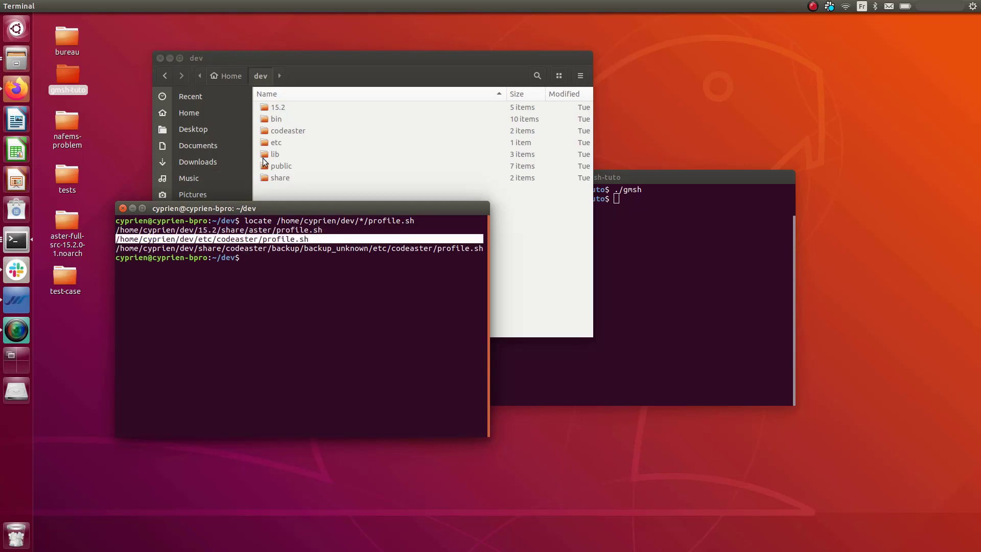
click(278, 144)
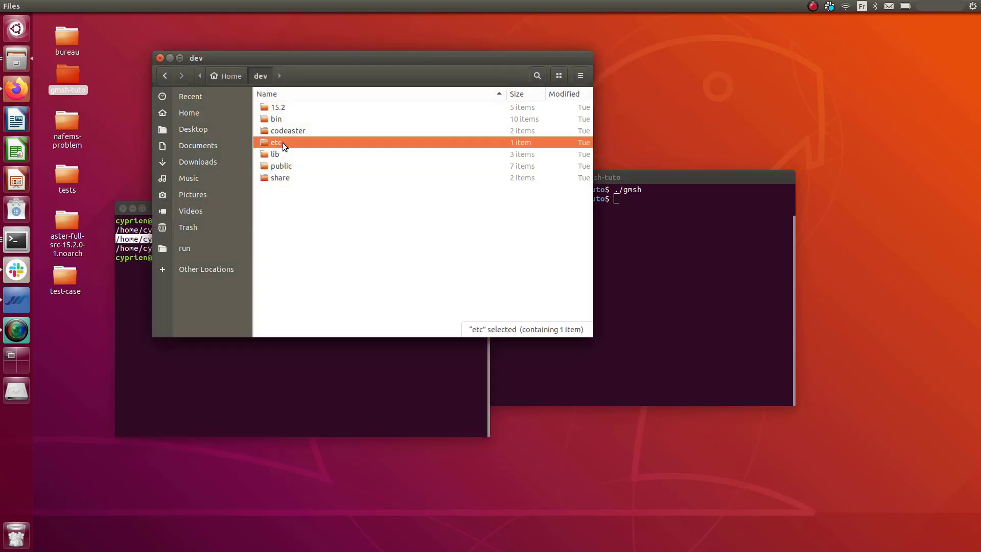
double_click(278, 144)
click(291, 107)
double_click(295, 108)
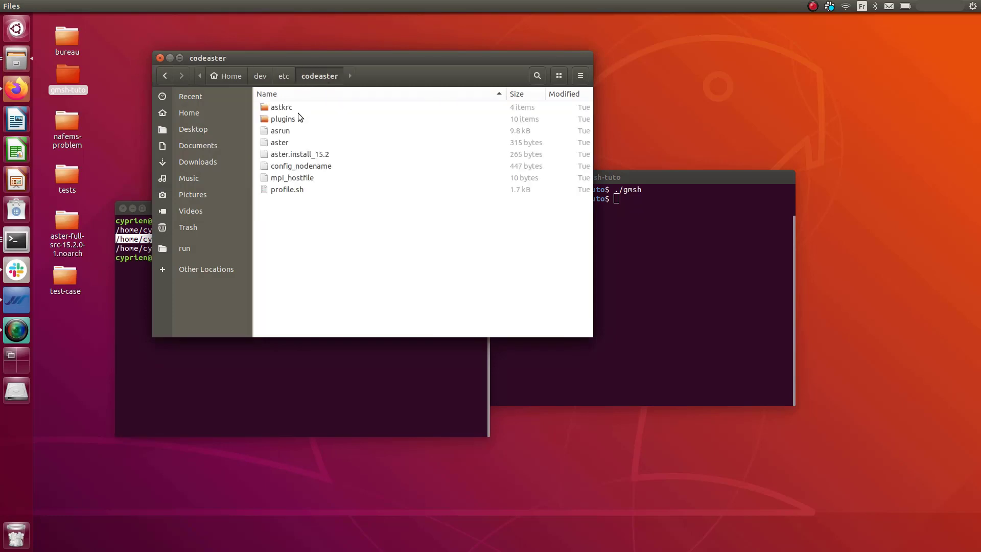
click(298, 189)
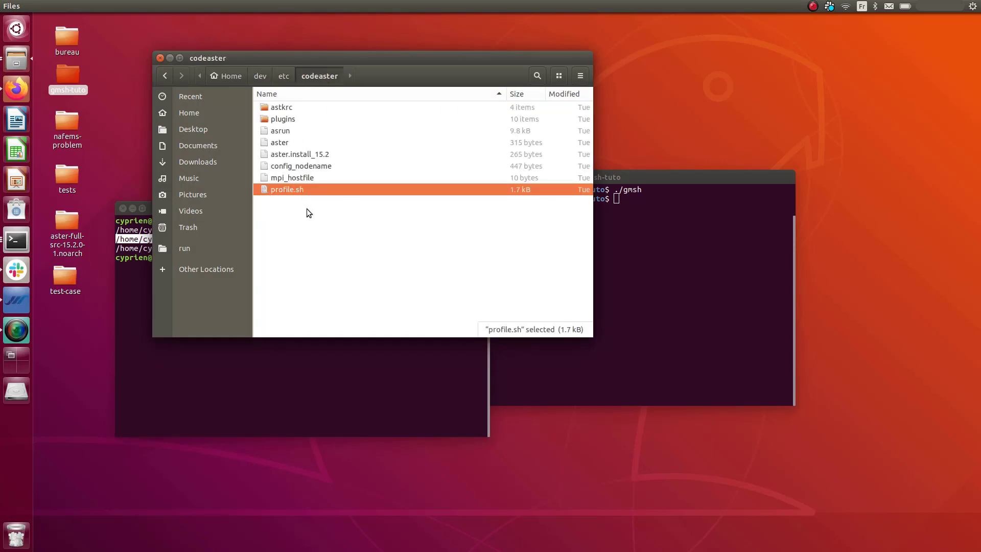
Source the dev/etc/codeaster/profile.sh file in the terminal, reusing its full path copied from the locate output.
click(132, 307)
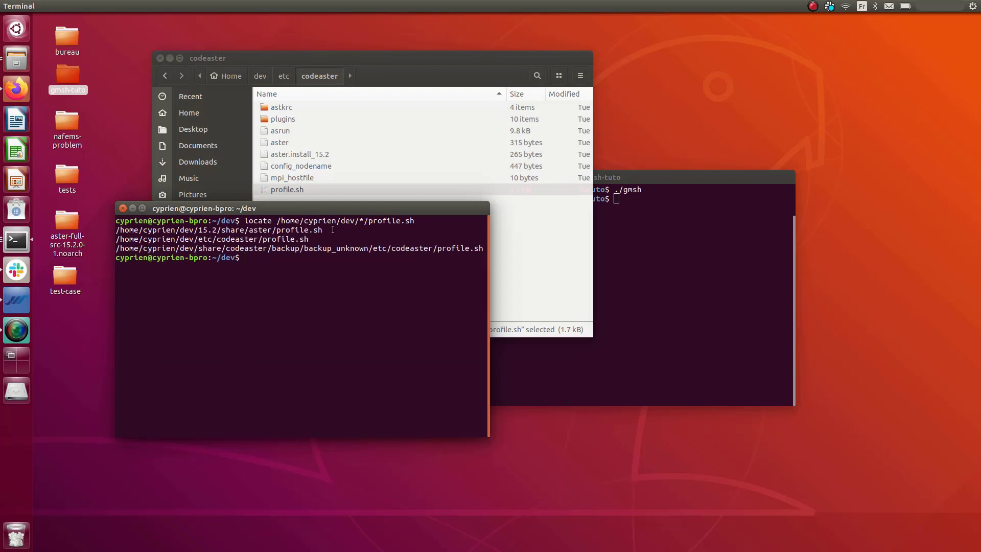
mouse_move(116, 239)
mouse_down()
mouse_move(166, 237)
mouse_move(116, 230)
mouse_up()
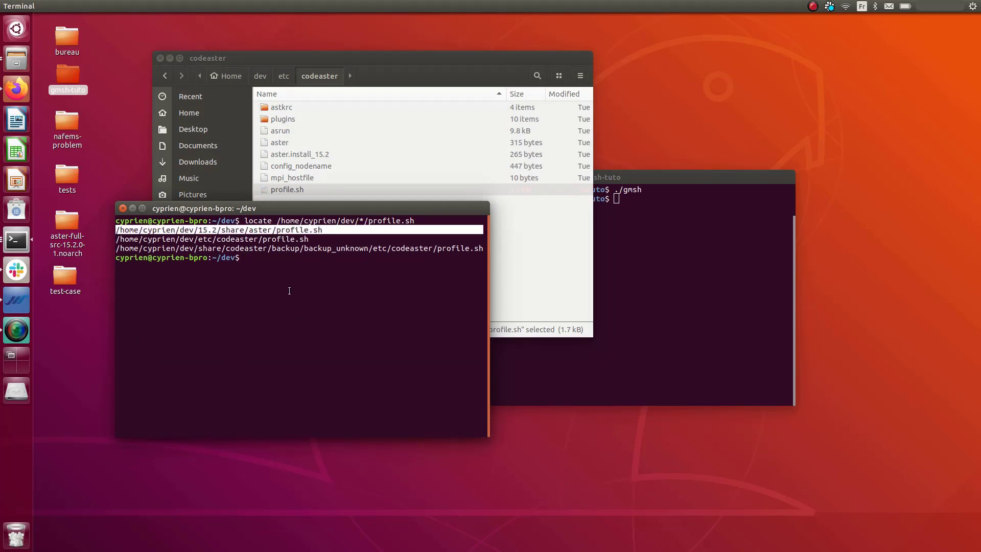
click(308, 229)
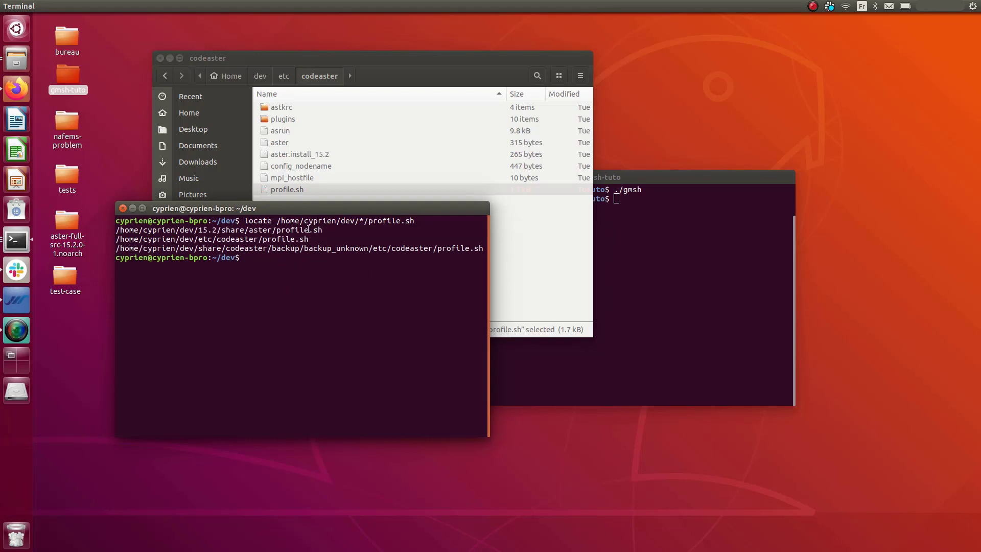
drag(309, 239, 114, 242)
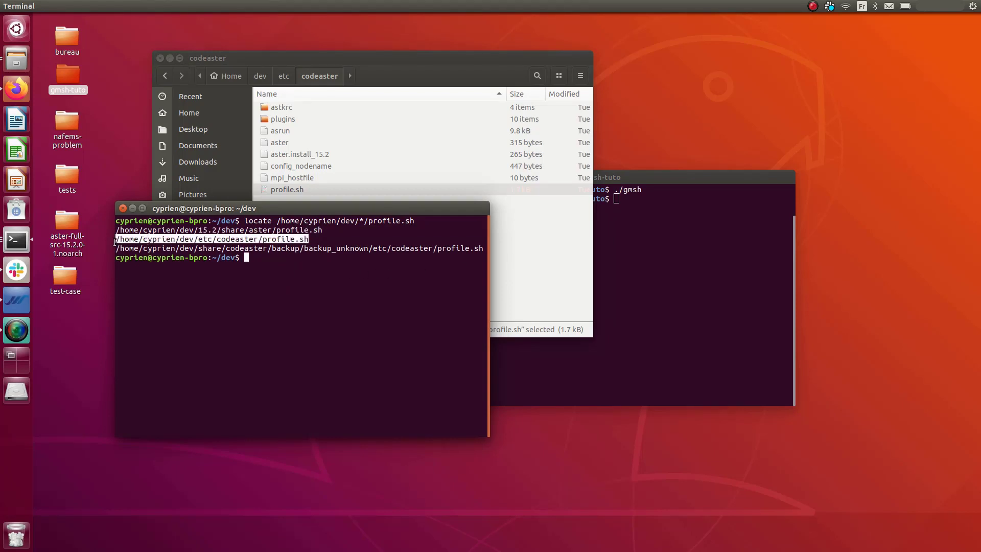
right_click(114, 242)
click(142, 249)
click(317, 264)
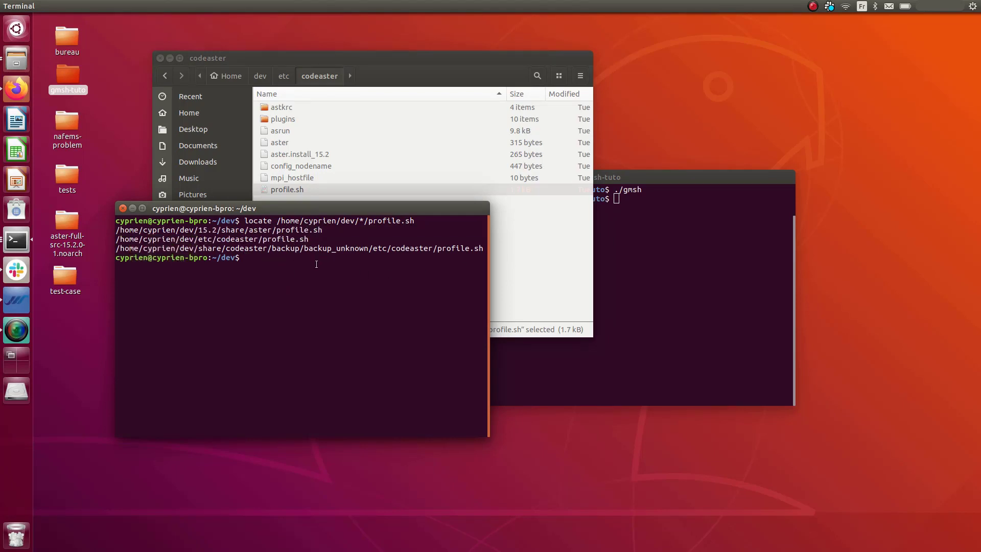
text(source)
key(ctrl+shift+v)
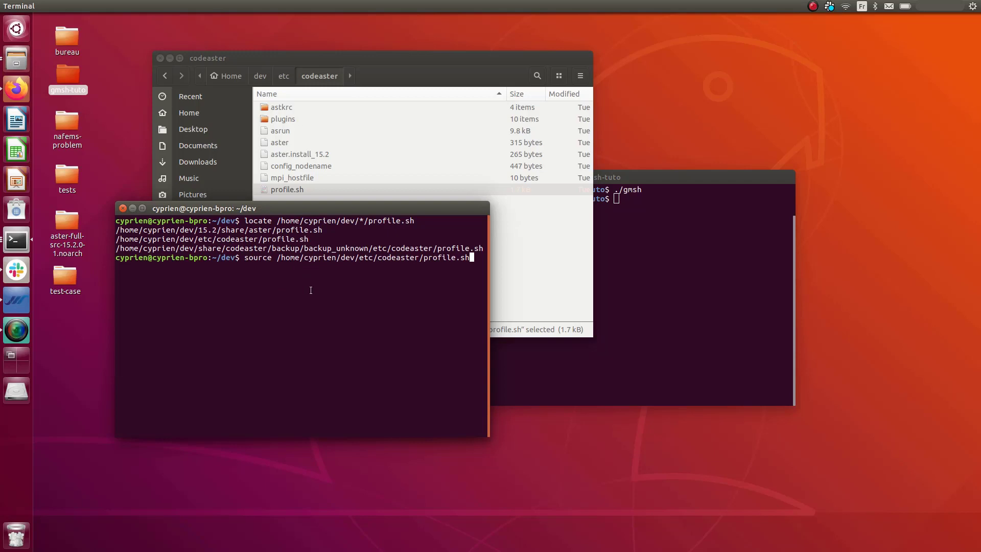
key(Return)
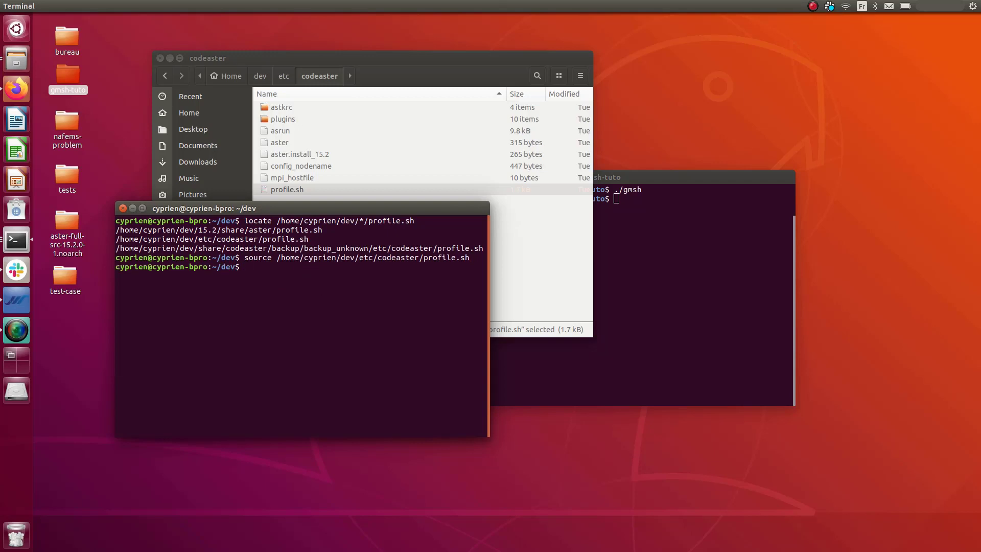
List the terminal commands that begin with as_ using completion, and clear the prompt.
text(as_run)
key(BackSpace)
key(BackSpace)
key(BackSpace)
key(BackSpace)
key(Tab)
key(Tab)
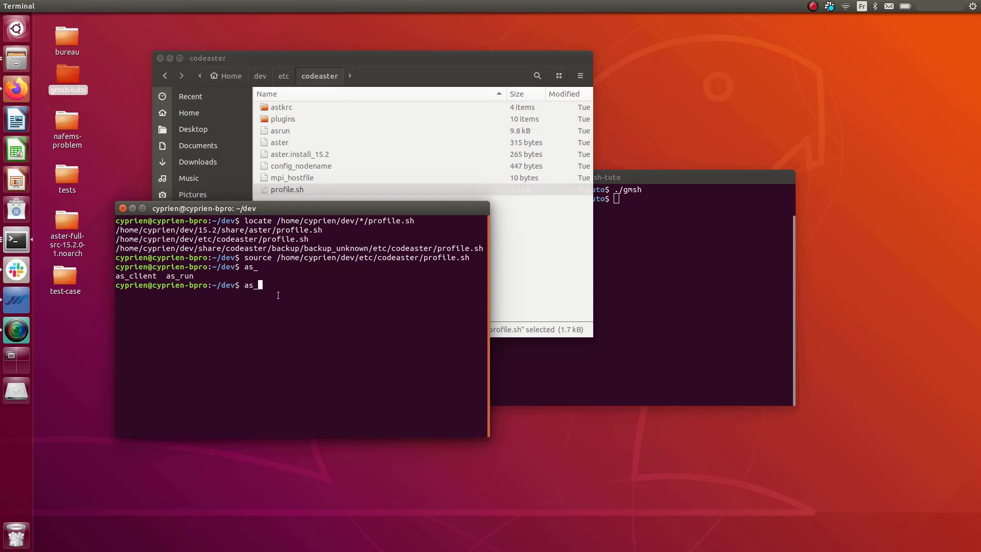
key(BackSpace)
key(BackSpace)
key(BackSpace)
Return to the home directory in the terminal and prepare a cd command to Desktop/gmsh-tuto/.
text(cd)
key(Return)
text(cd Desk)
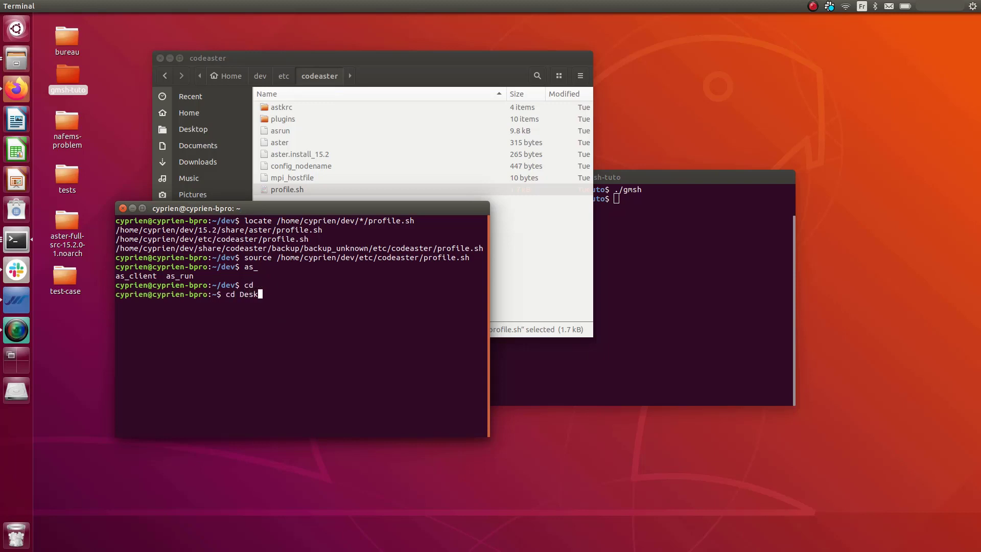
key(Tab)
text(gms)
key(Tab)
Open the aster-case folder inside the desktop's gmsh-tuto folder, with the codeaster folder window minimised.
double_click(69, 72)
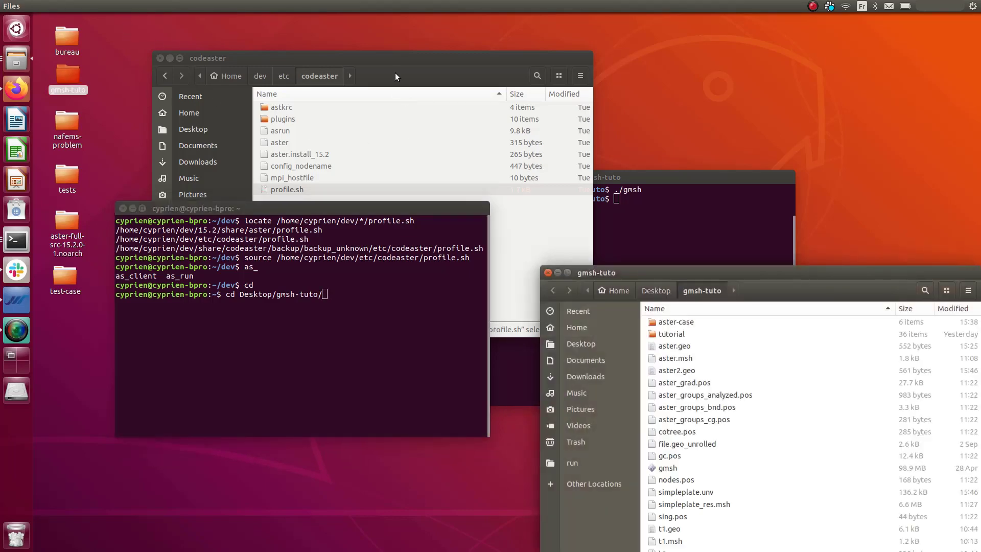
click(170, 56)
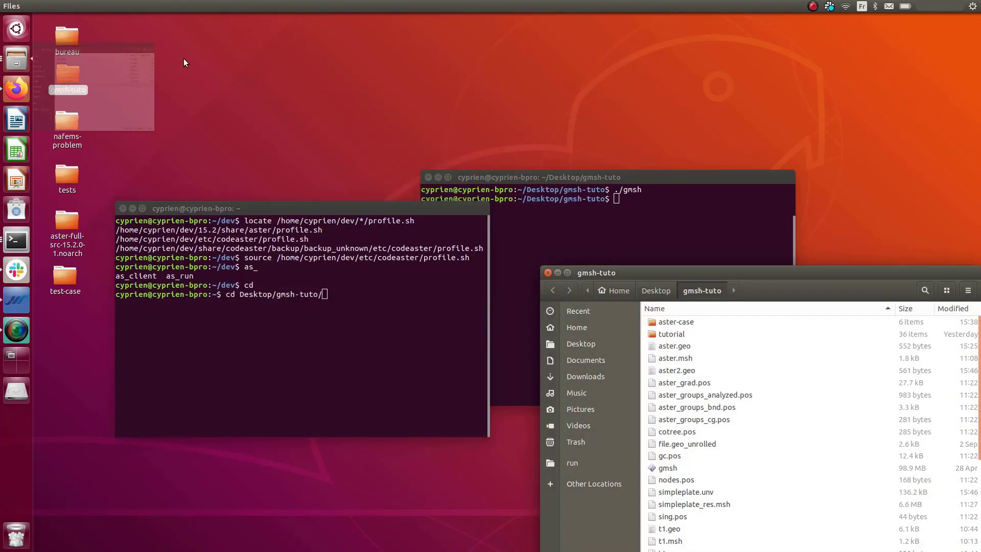
drag(673, 267, 570, 111)
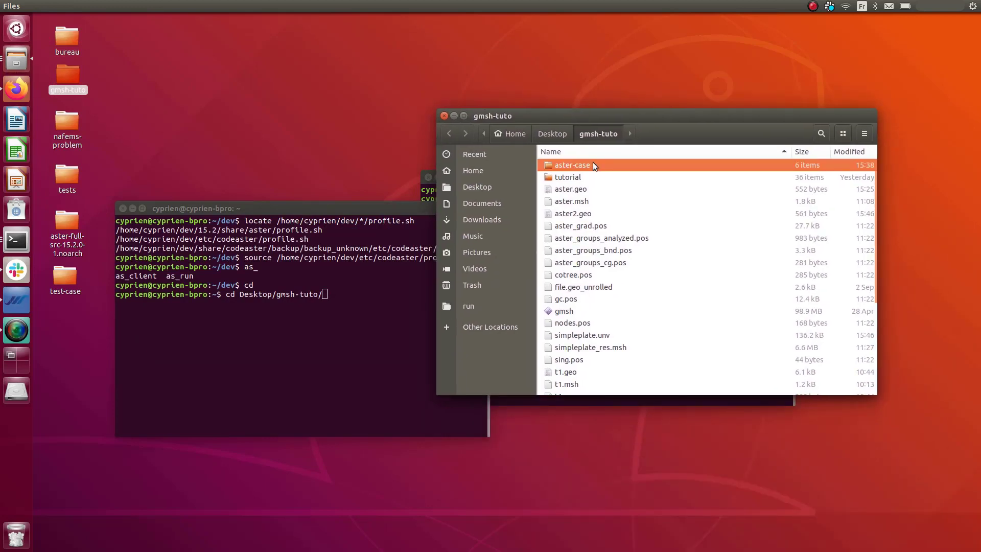
double_click(592, 162)
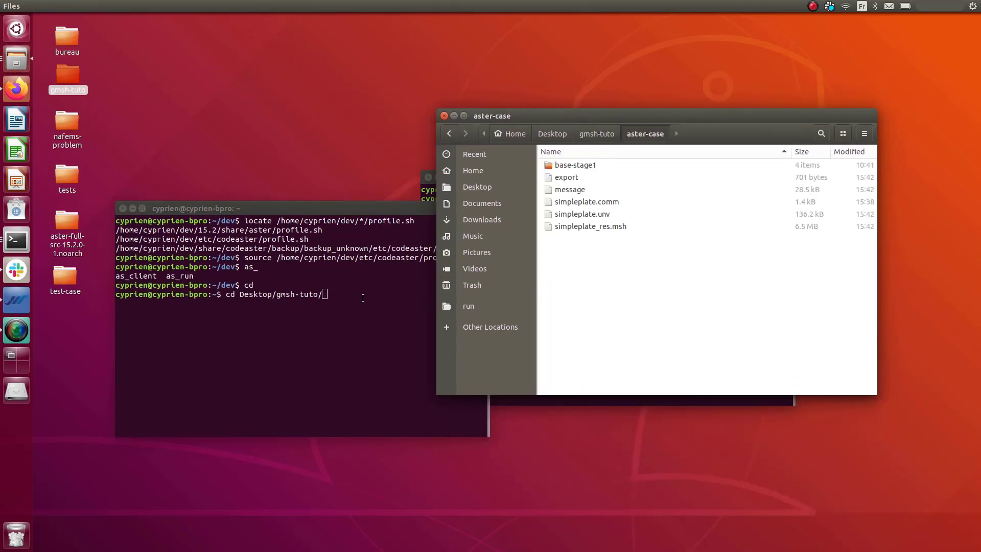
Complete the pending cd command with aster-case/ and run it.
click(360, 298)
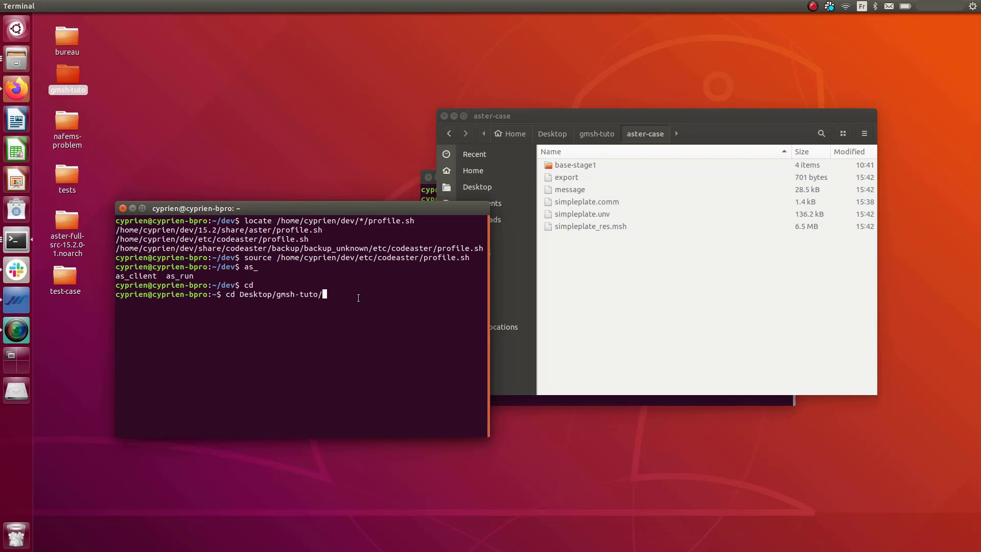
text(ast)
key(Tab)
key(Return)
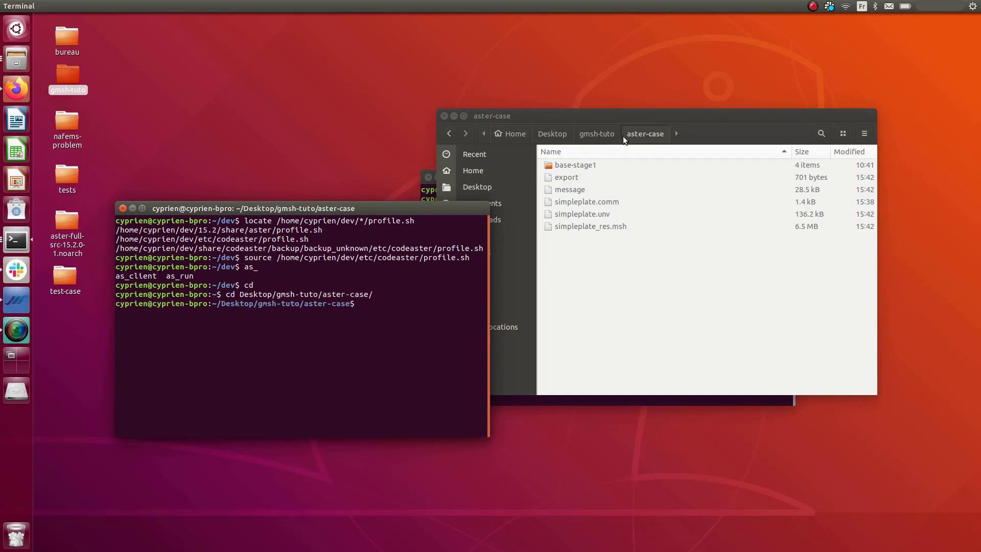
Move the aster-case folder window up and go through its export, simpleplate.comm and simpleplate.unv files.
drag(623, 136, 606, 92)
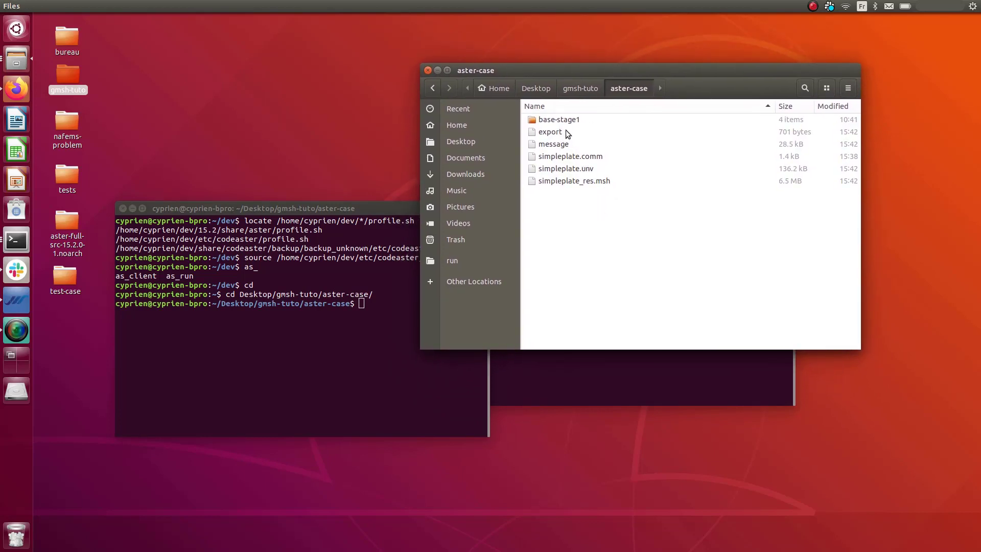
click(567, 132)
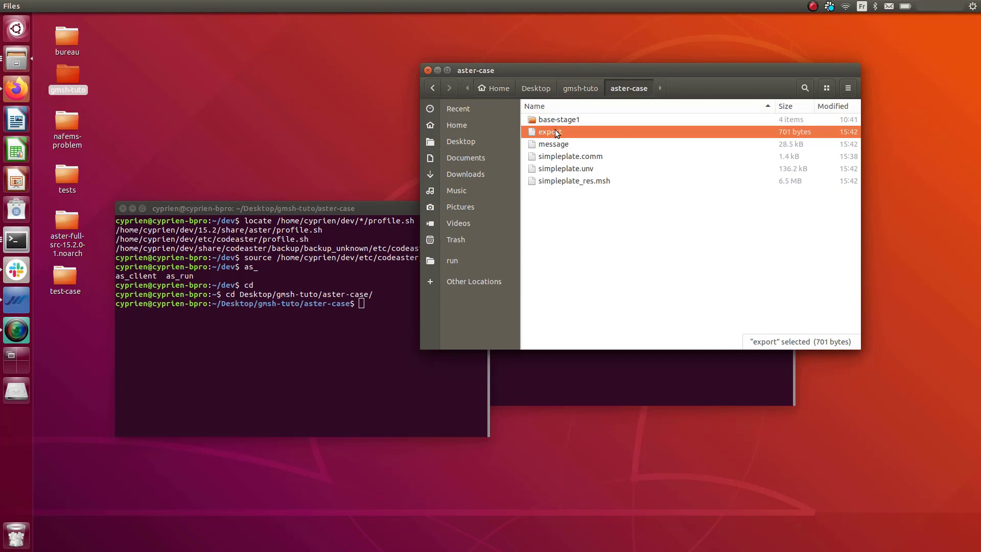
click(579, 158)
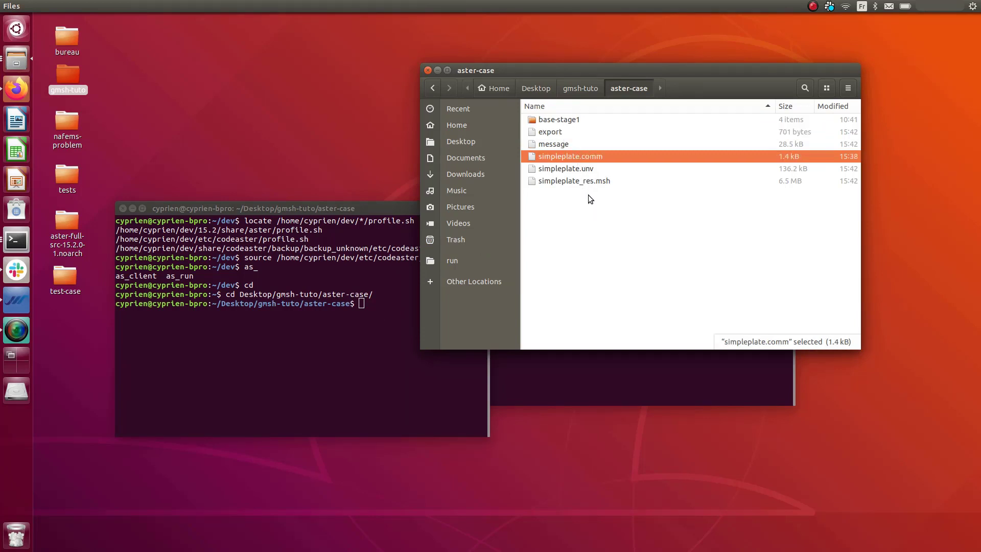
click(583, 170)
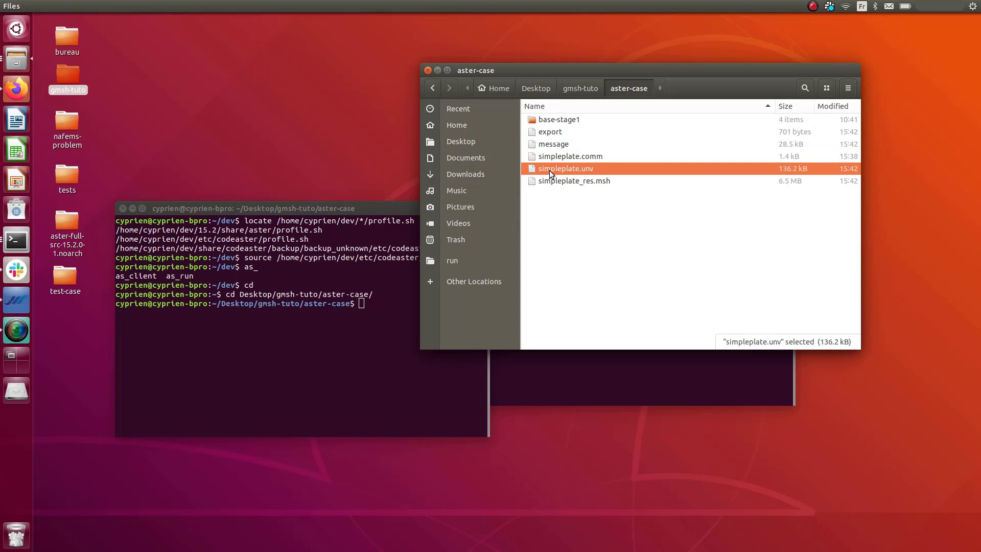
Delete the previous result files simpleplate_res.msh and message from the aster-case folder.
click(602, 186)
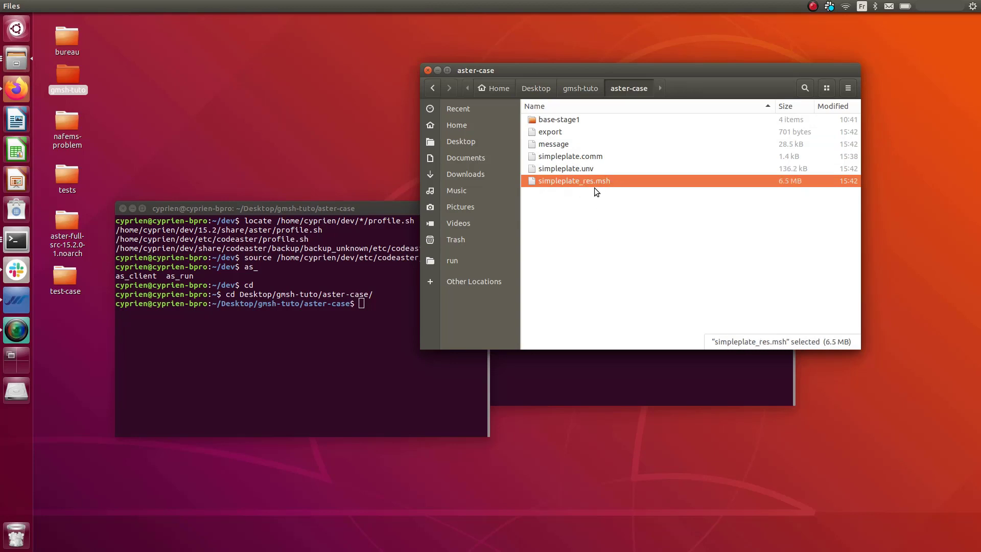
key(Delete)
click(561, 147)
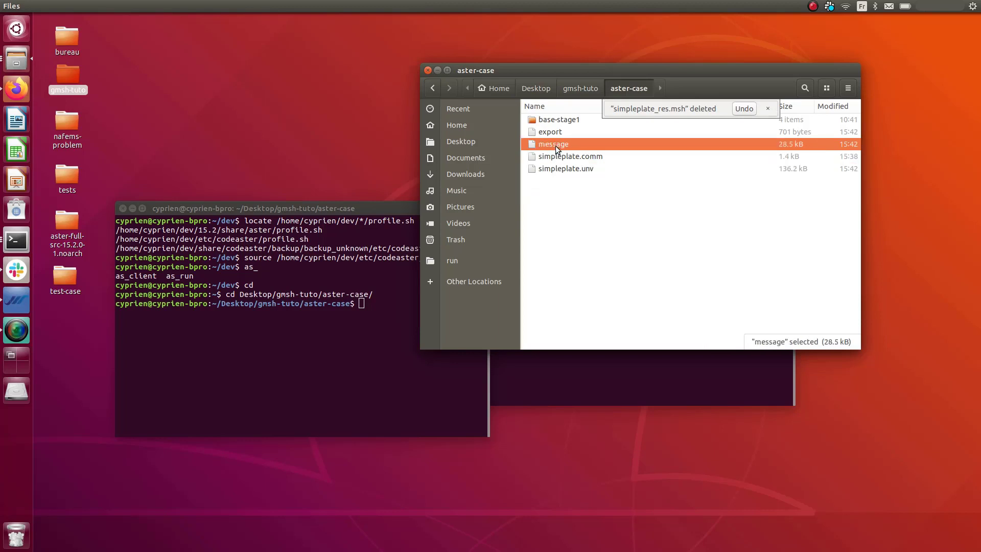
key(Delete)
Open simpleplate.comm from the aster-case folder in the text editor and review the whole command file.
click(571, 183)
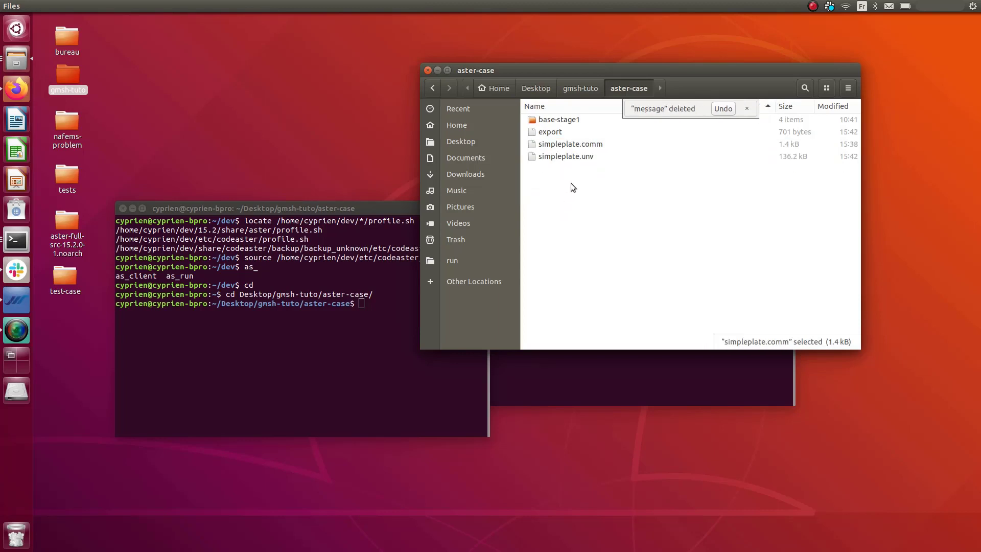
click(577, 157)
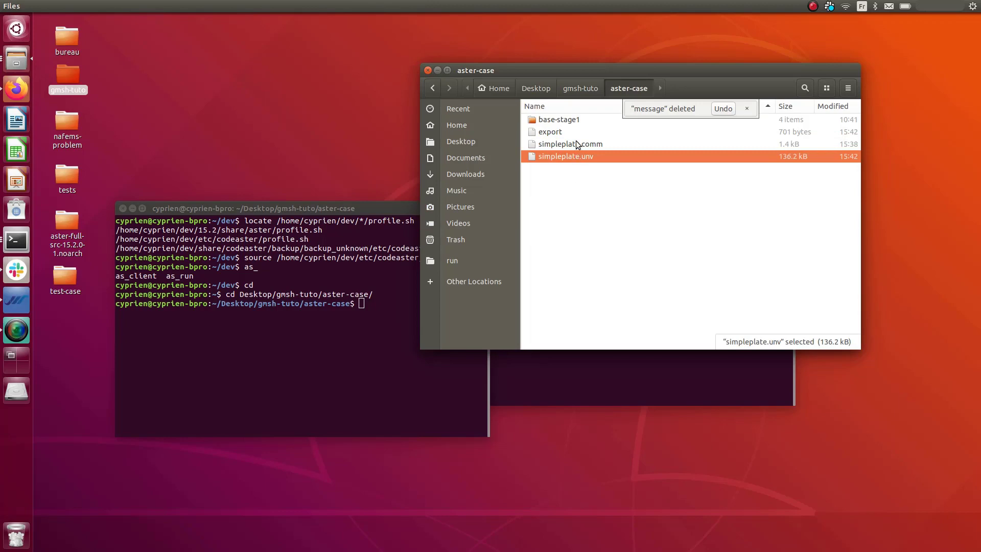
double_click(575, 144)
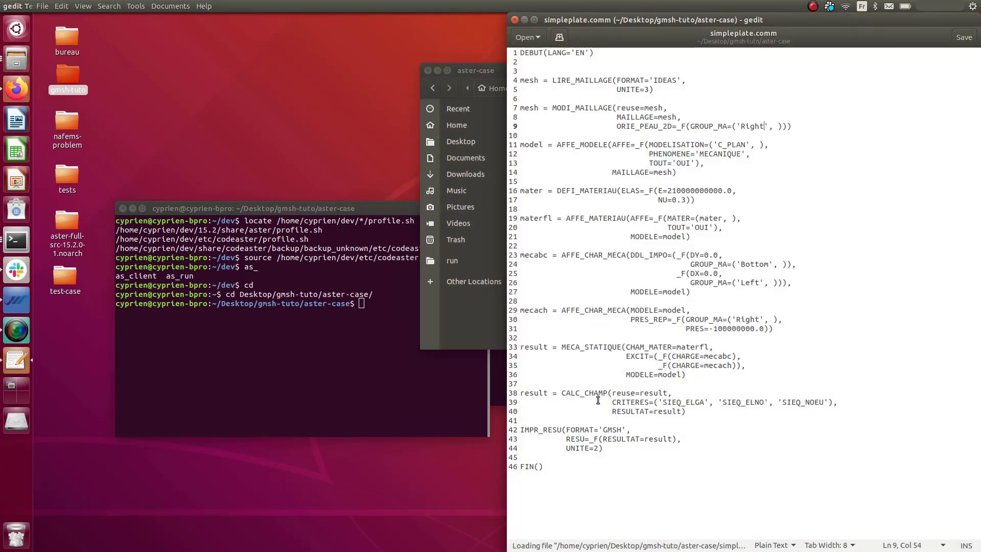
drag(569, 482, 520, 52)
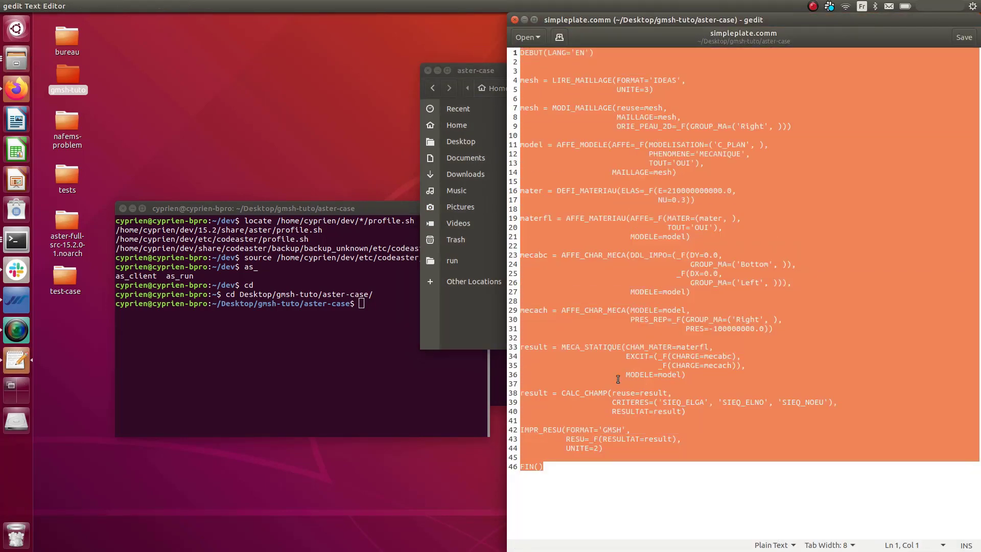
click(558, 491)
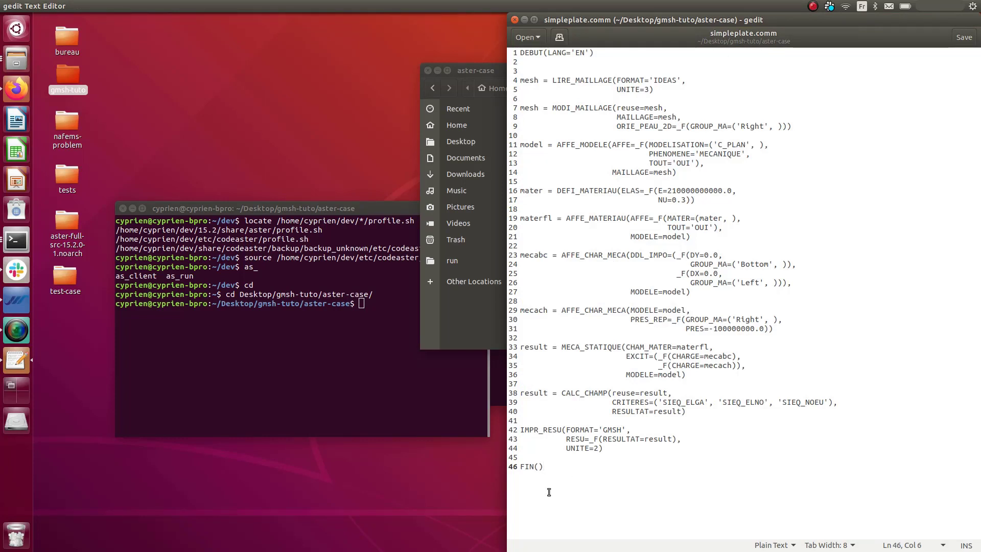
Switch to Firefox and review the plate-with-a-hole article's problem definition, loads, material data and analytical stress comparison.
click(16, 89)
click(206, 23)
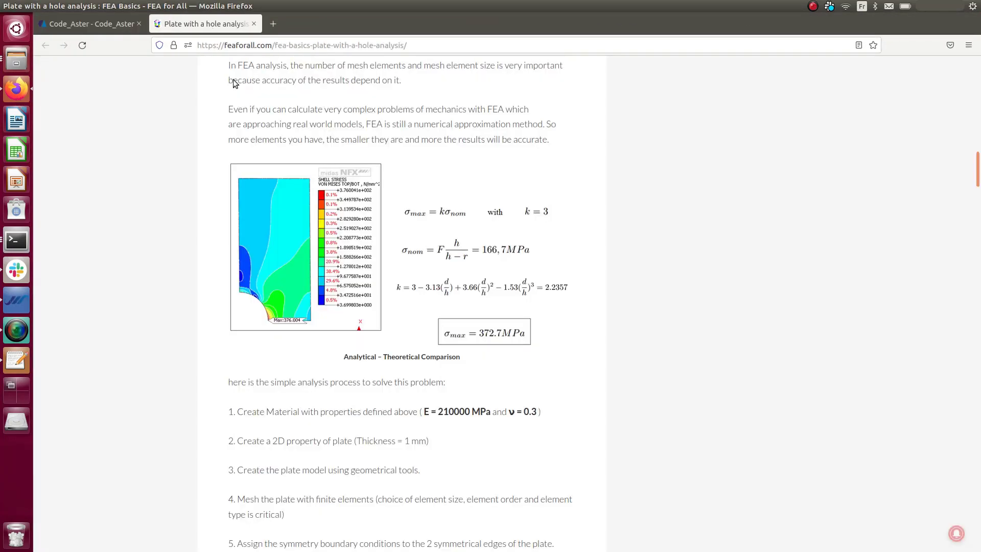
scroll(418, 245, up, 10)
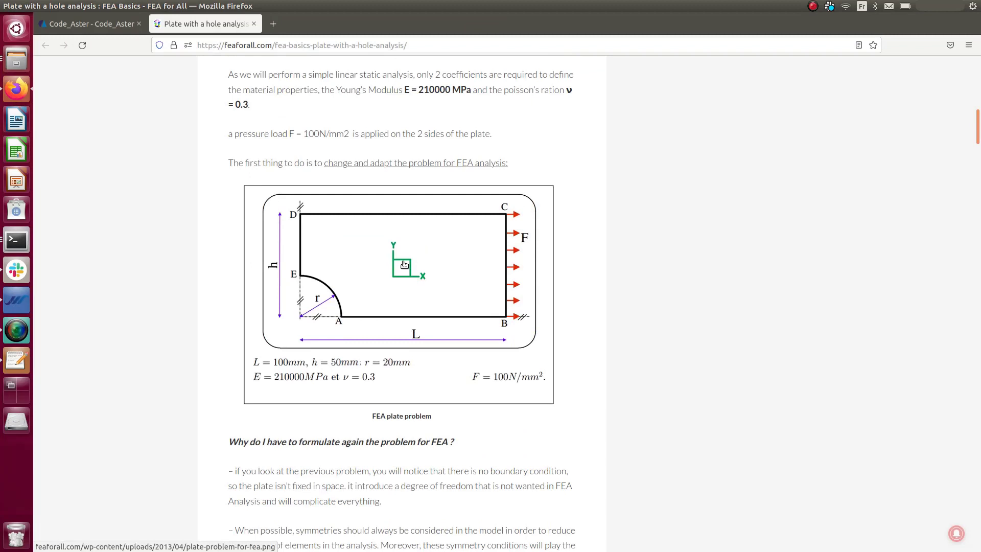
scroll(404, 265, down, 2)
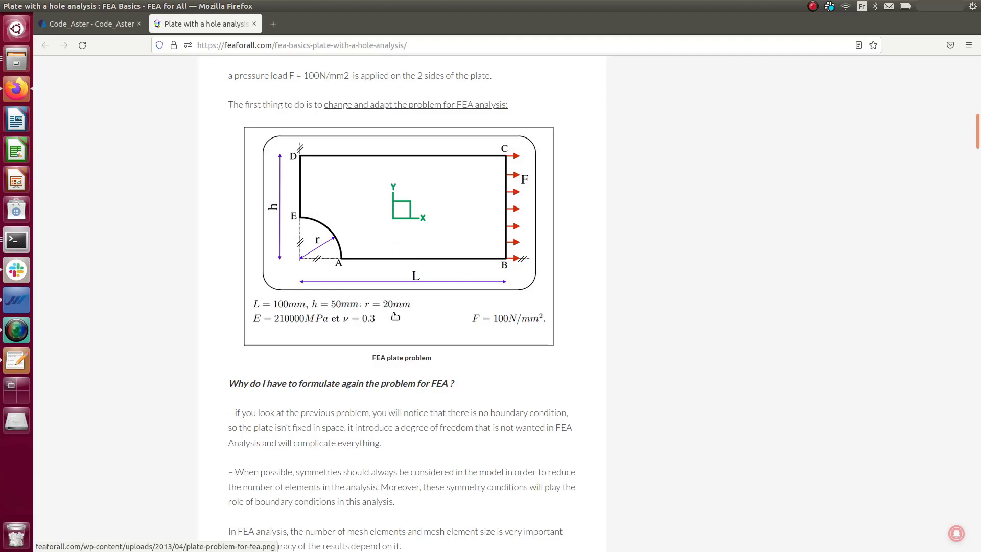
scroll(394, 298, down, 3)
scroll(393, 297, down, 10)
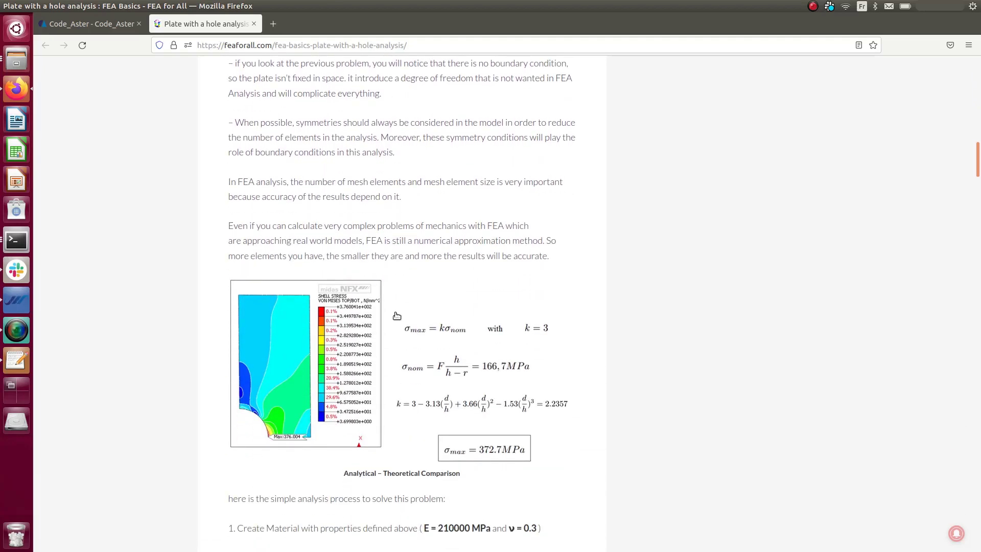
scroll(465, 248, up, 2)
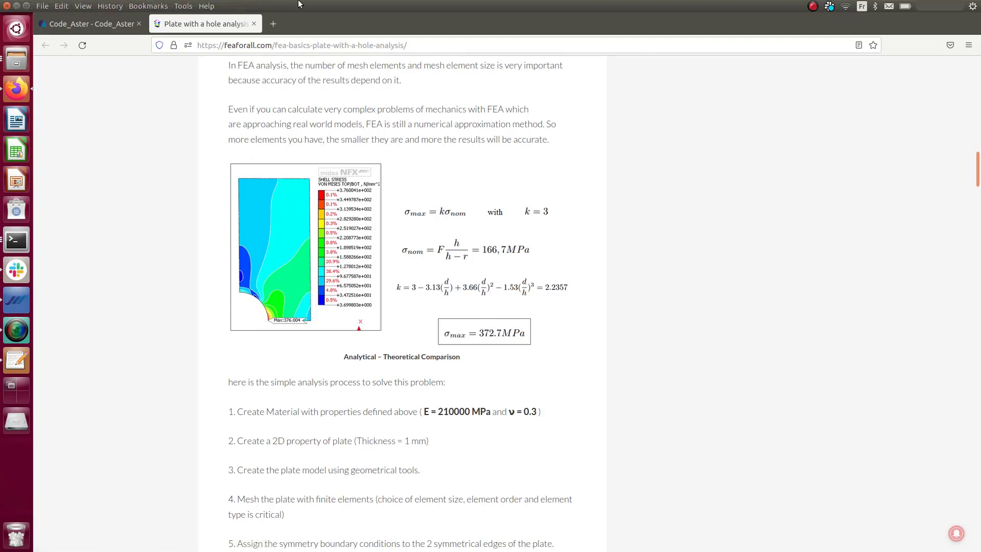
Return to simpleplate.comm and go through its mesh reading, mesh orientation, model, material, boundary condition and pressure load commands.
click(16, 6)
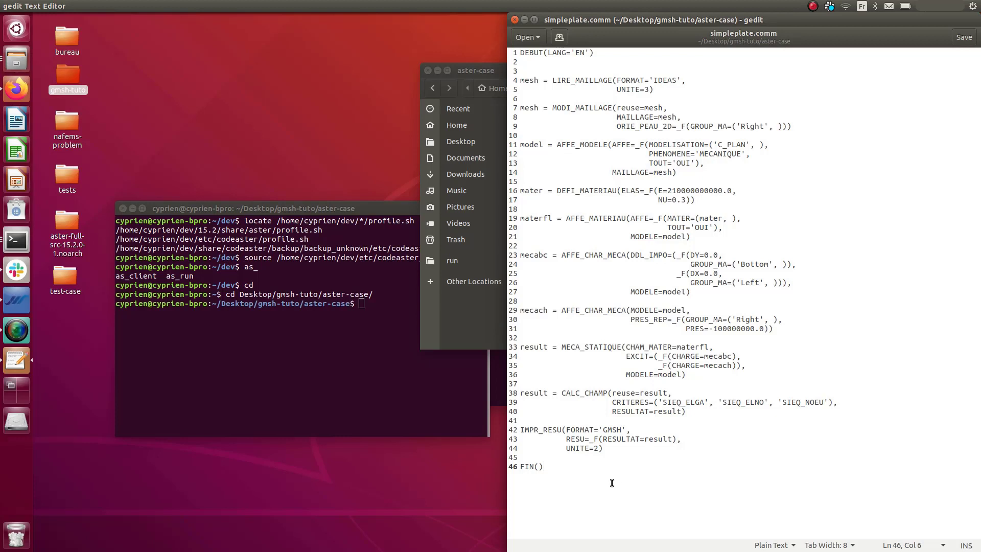
drag(670, 91, 508, 76)
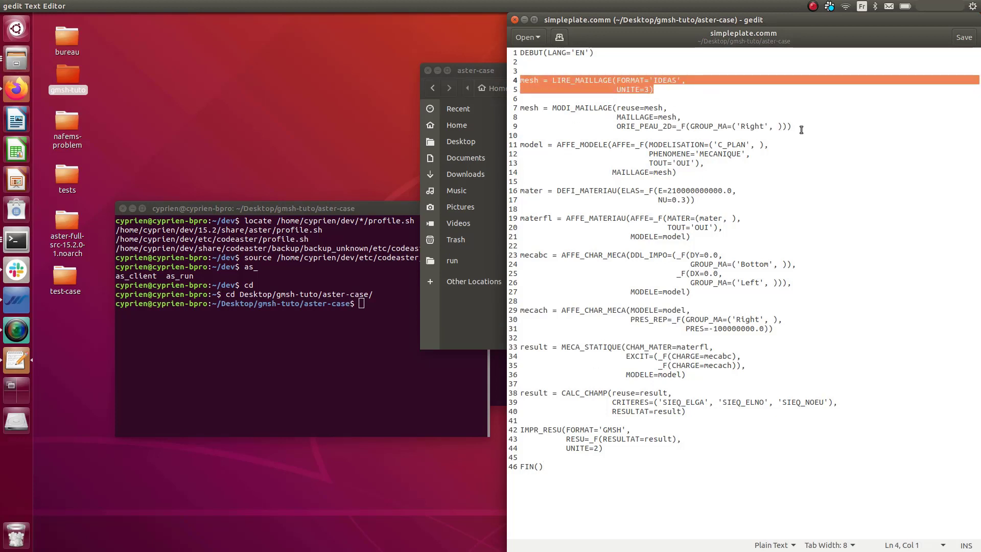
drag(791, 126, 498, 104)
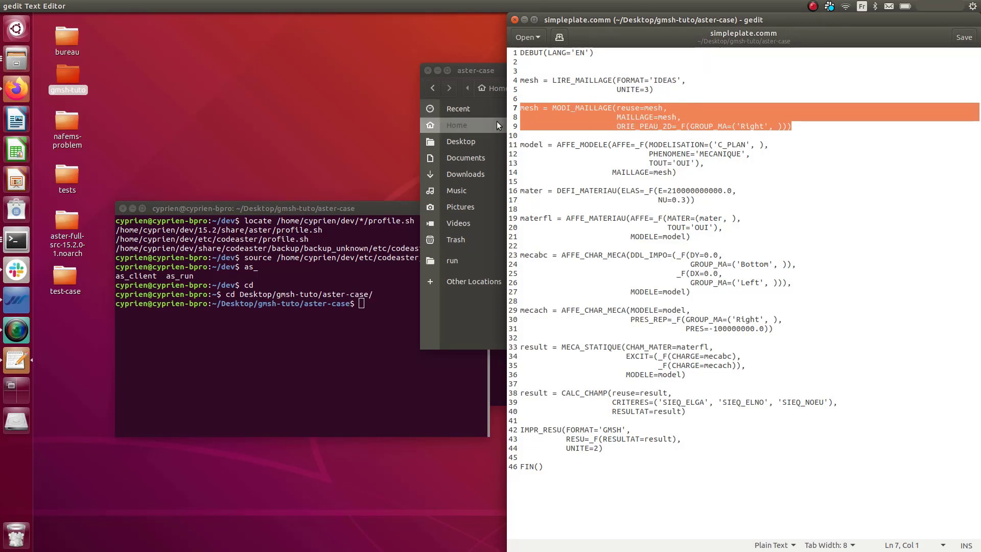
drag(676, 173, 509, 145)
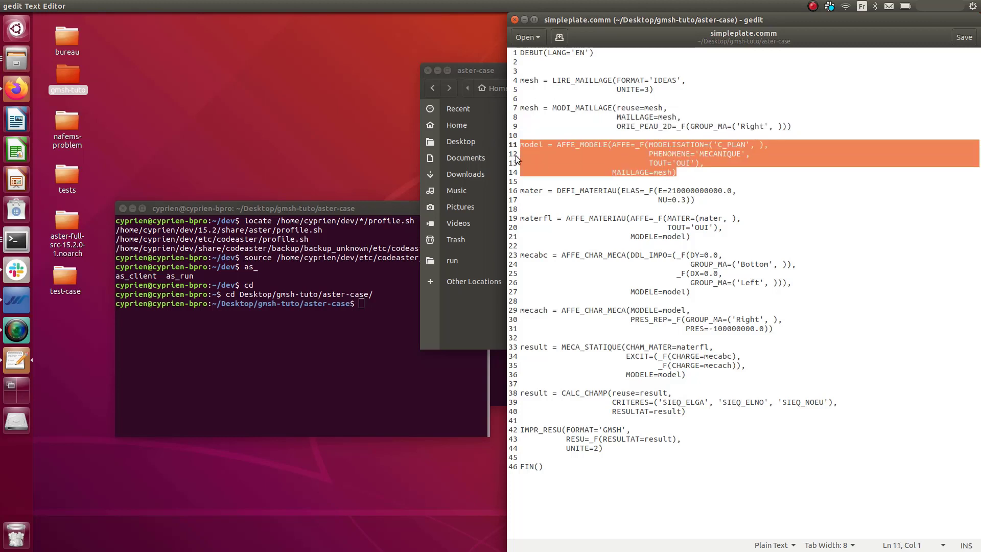
drag(735, 195, 495, 188)
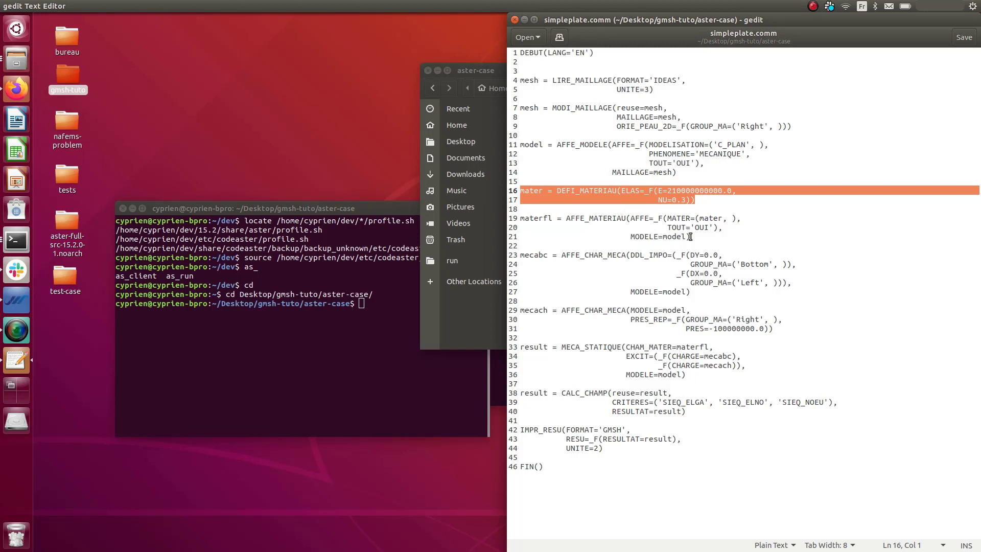
drag(691, 236, 517, 217)
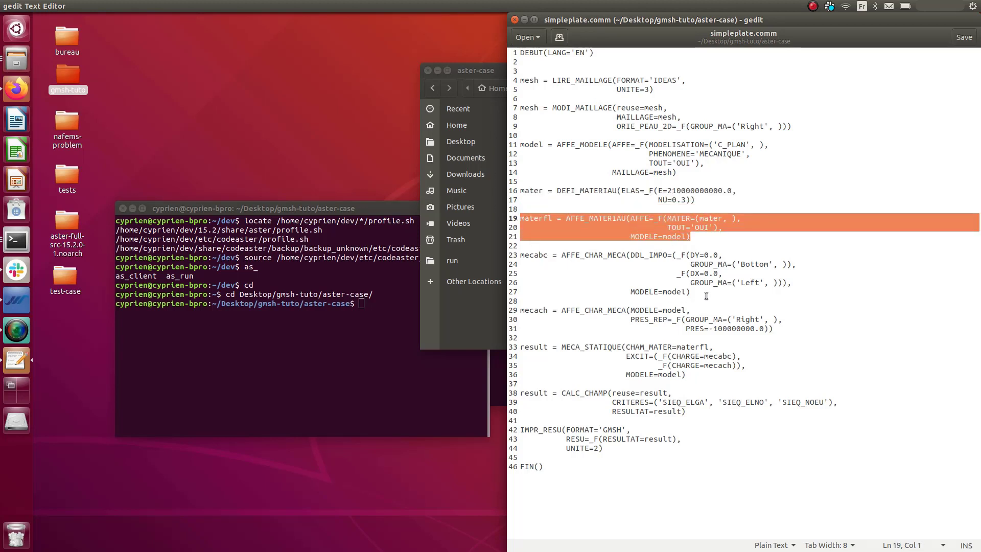
drag(690, 292, 496, 257)
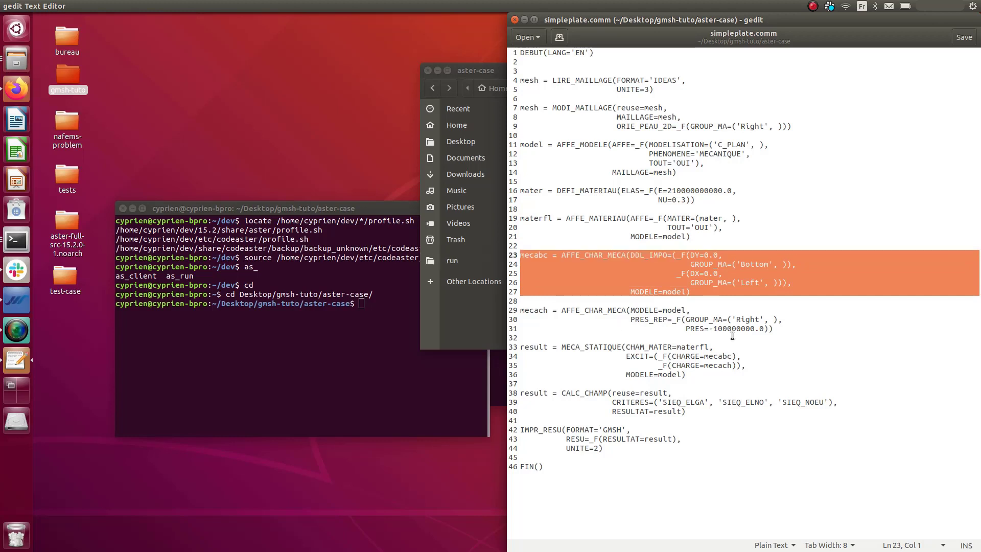
drag(787, 329, 519, 269)
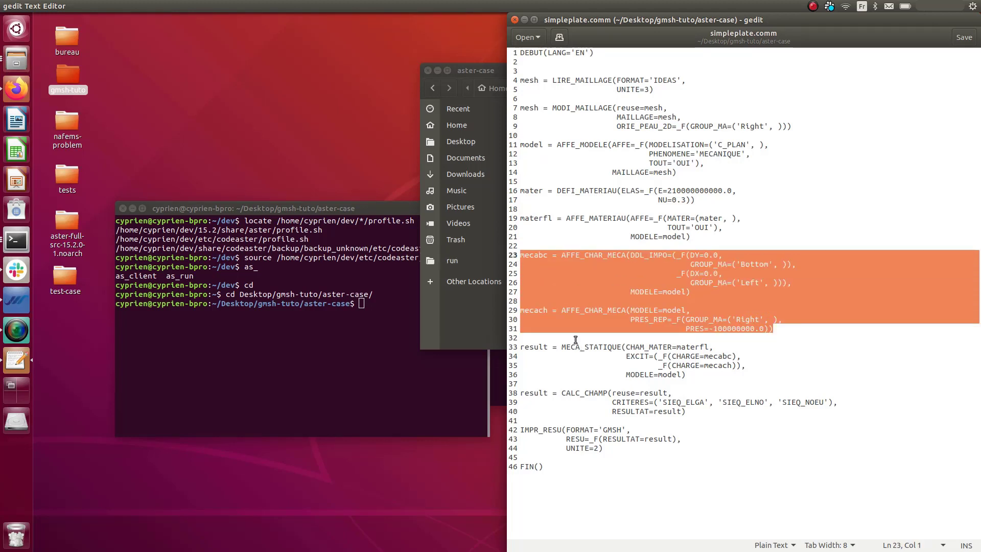
Review the static solution, stress field calculation and result output commands in simpleplate.comm.
drag(686, 375, 497, 347)
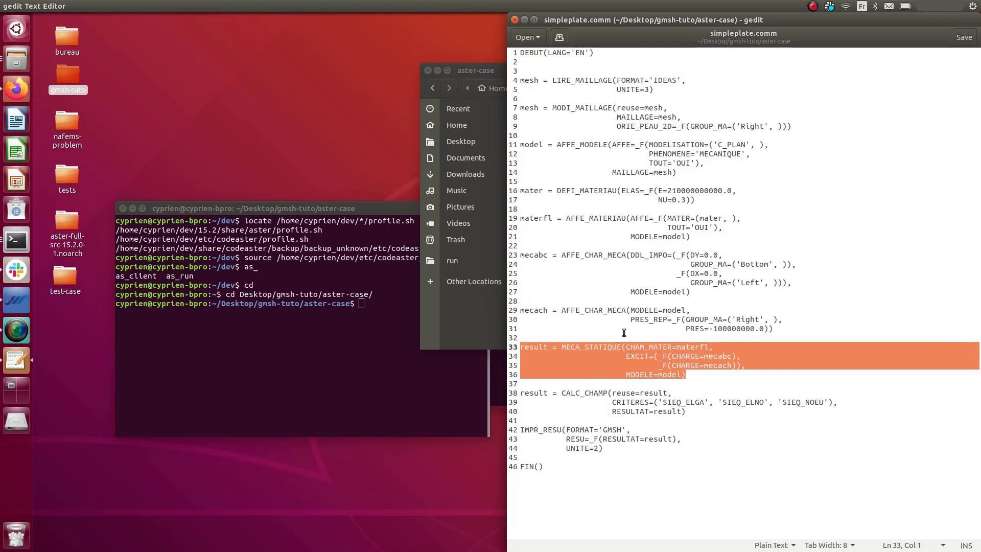
click(679, 366)
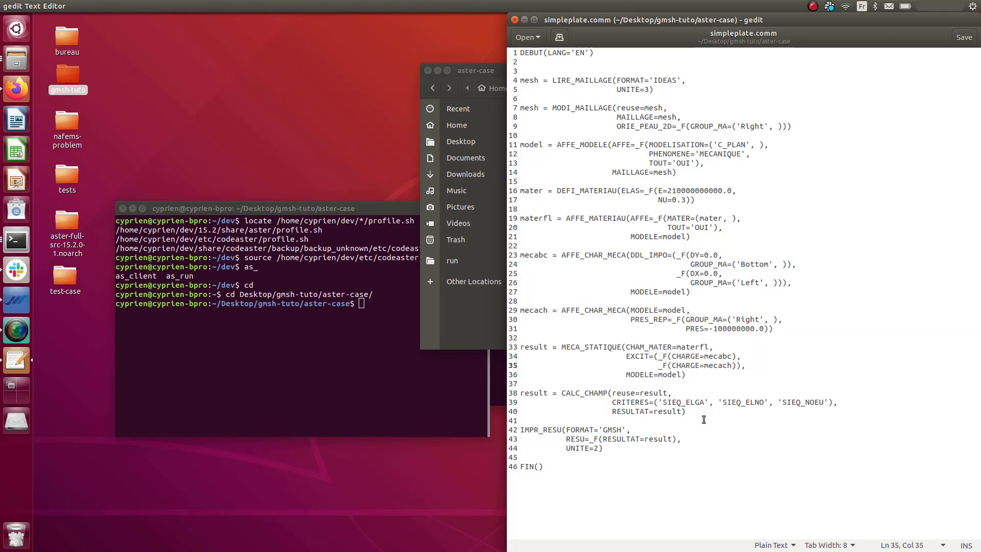
drag(701, 412, 516, 393)
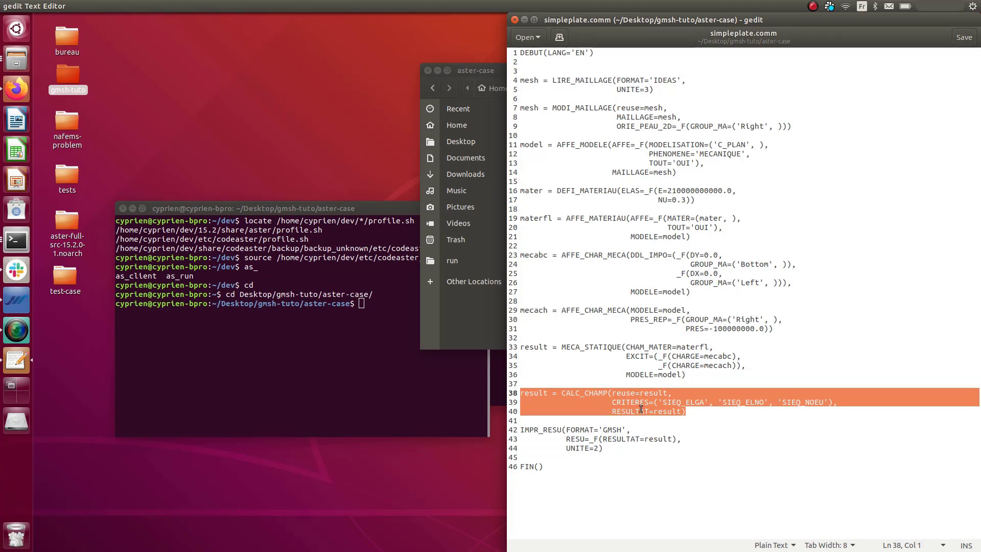
drag(636, 448, 514, 432)
click(579, 477)
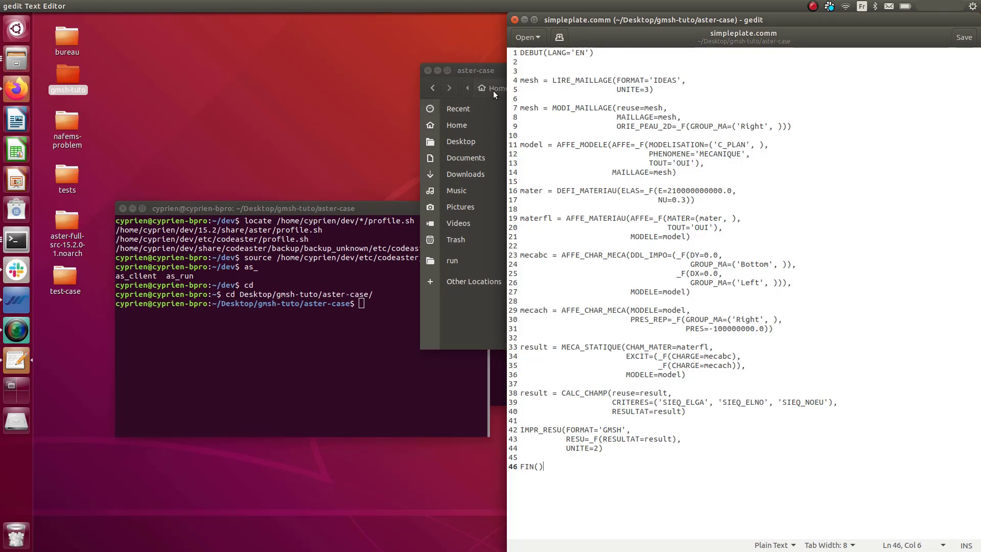
Widen the editor window and examine the file formats and unit numbers in the LIRE_MAILLAGE and IMPR_RESU commands.
drag(505, 89, 202, 106)
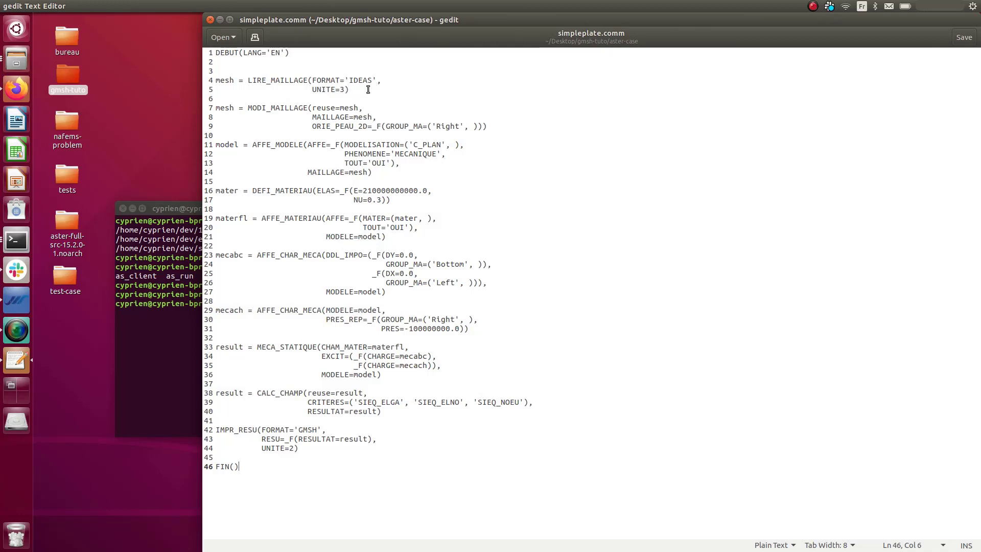
drag(368, 89, 194, 84)
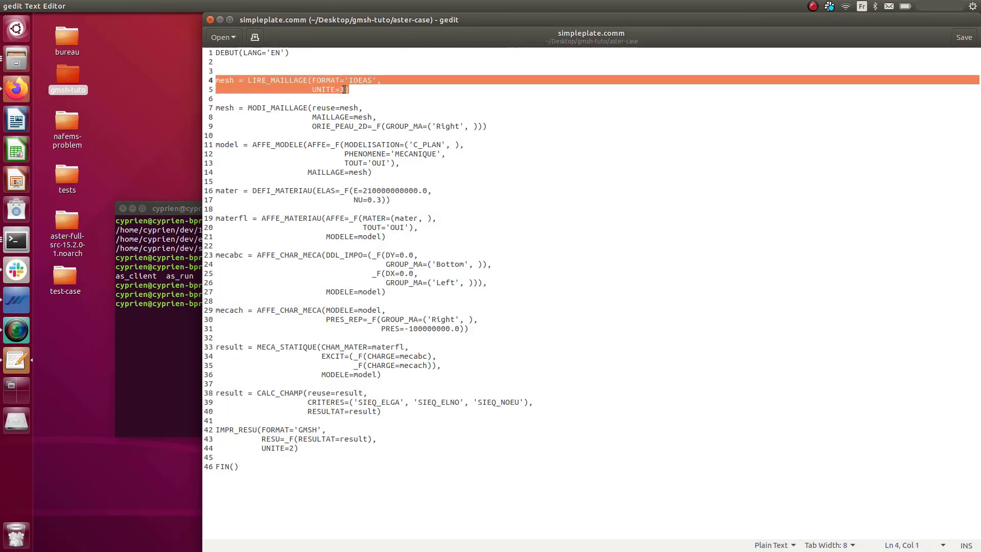
click(366, 90)
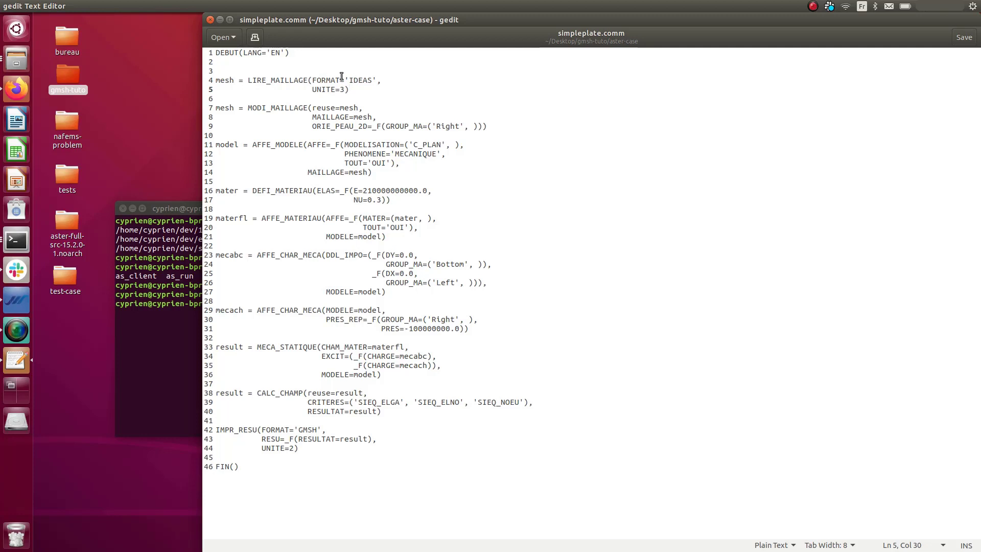
drag(376, 80, 314, 80)
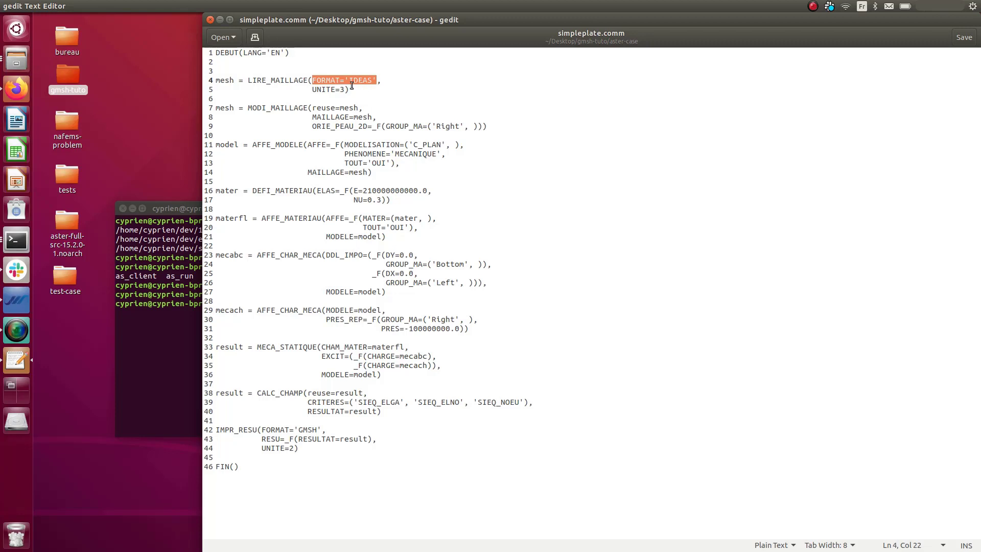
drag(298, 448, 204, 428)
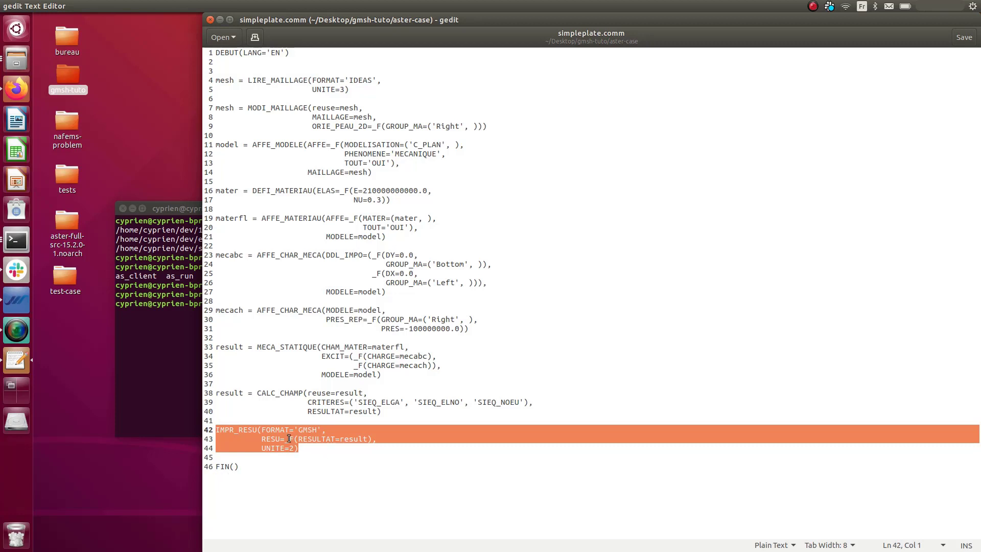
click(311, 454)
drag(322, 429, 266, 429)
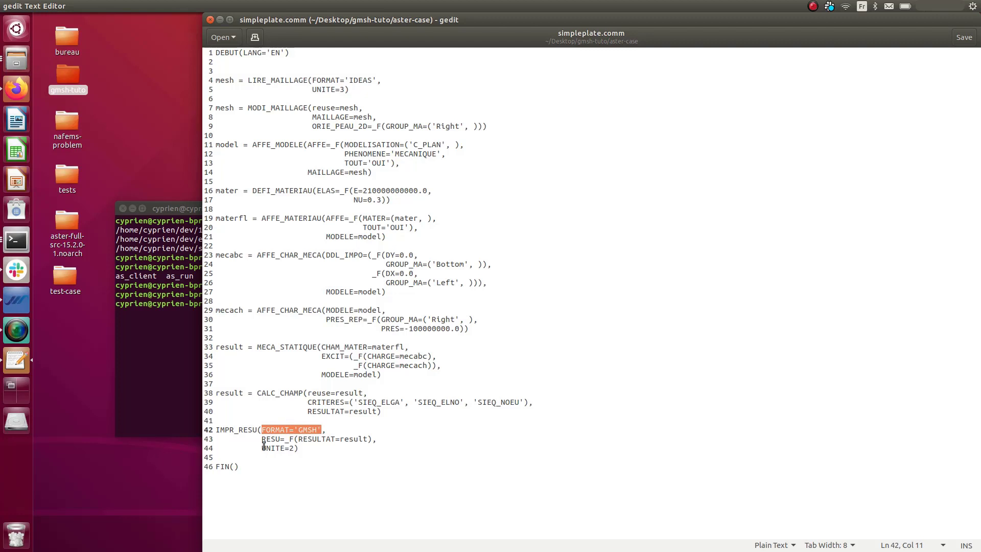
drag(261, 465, 309, 388)
key(Right)
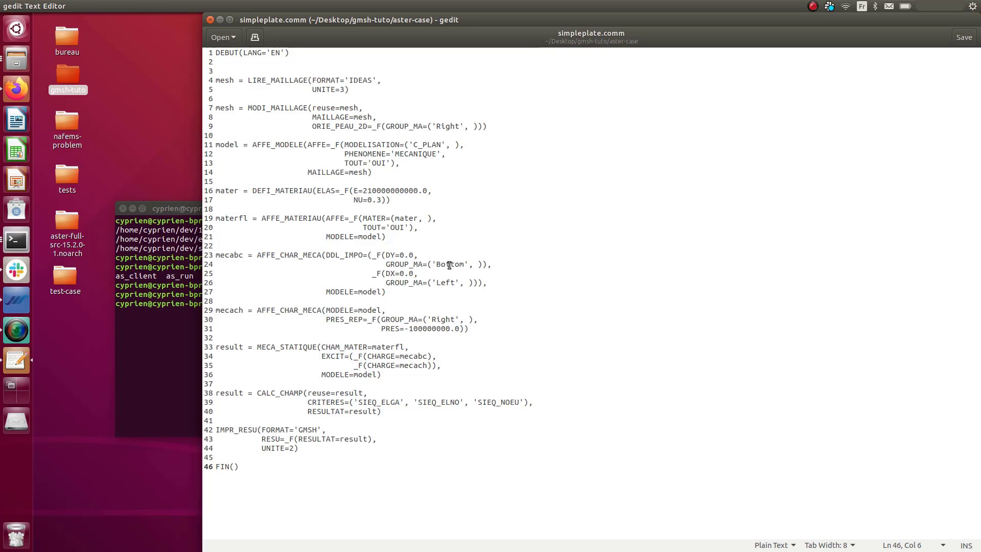
Check the Right, Bottom and Left group names used in the mesh, boundary condition and load commands, and close simpleplate.comm.
double_click(446, 125)
click(443, 265)
double_click(443, 265)
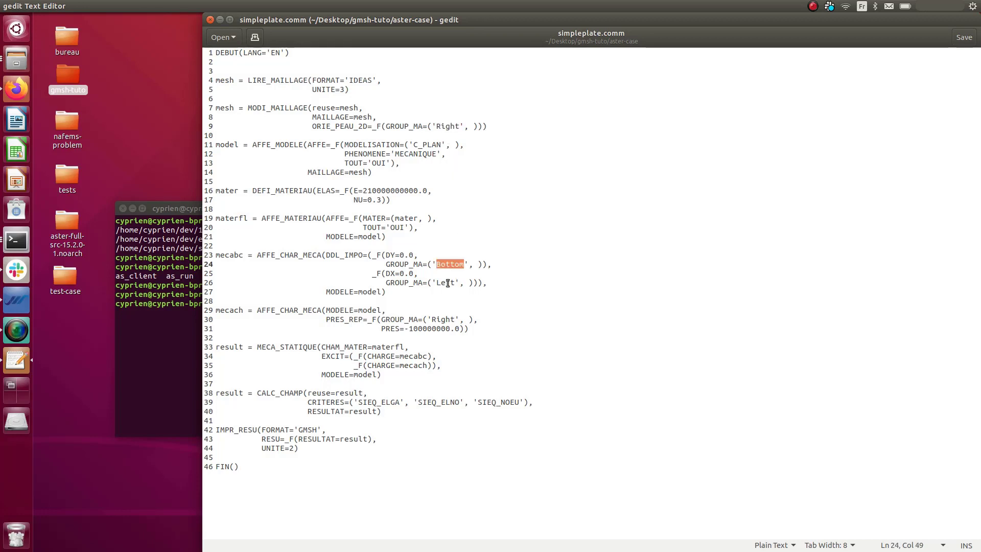
double_click(445, 282)
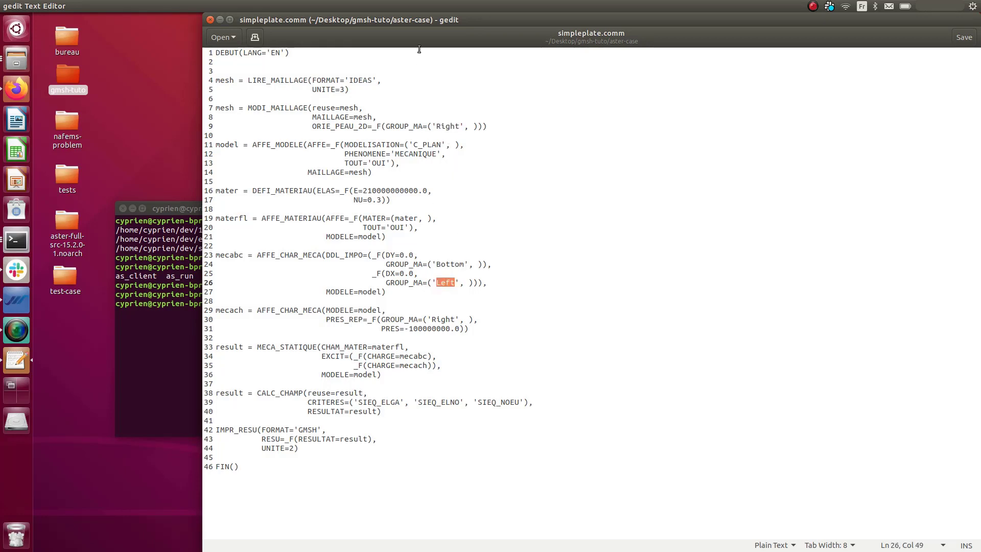
double_click(440, 319)
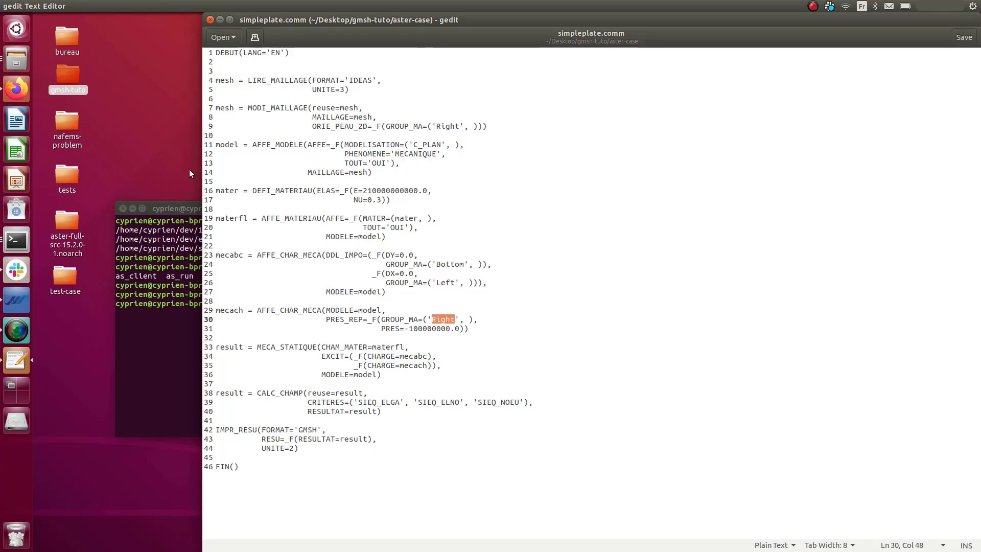
click(210, 20)
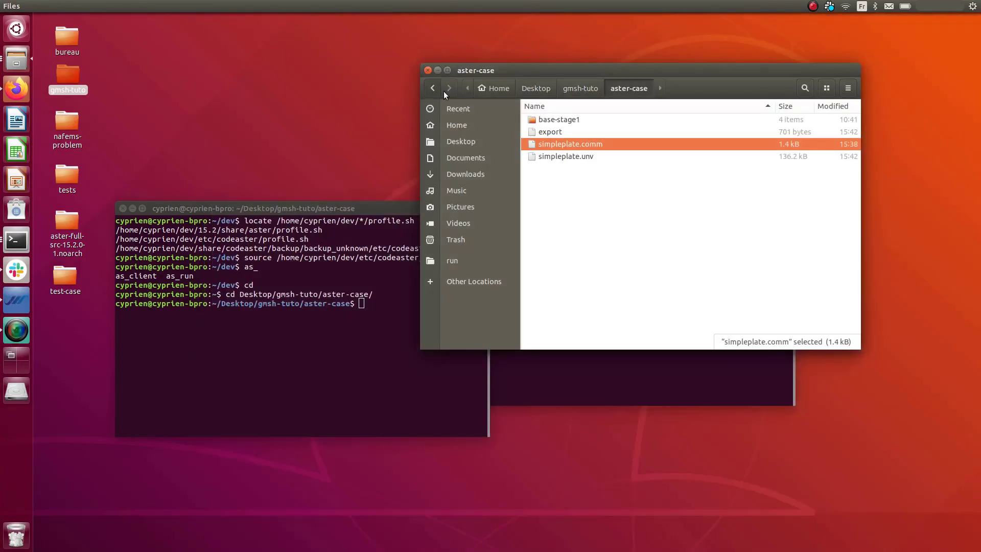
Open the export file from the aster-case folder, review its run parameters and file paths, and close it.
click(580, 158)
double_click(550, 132)
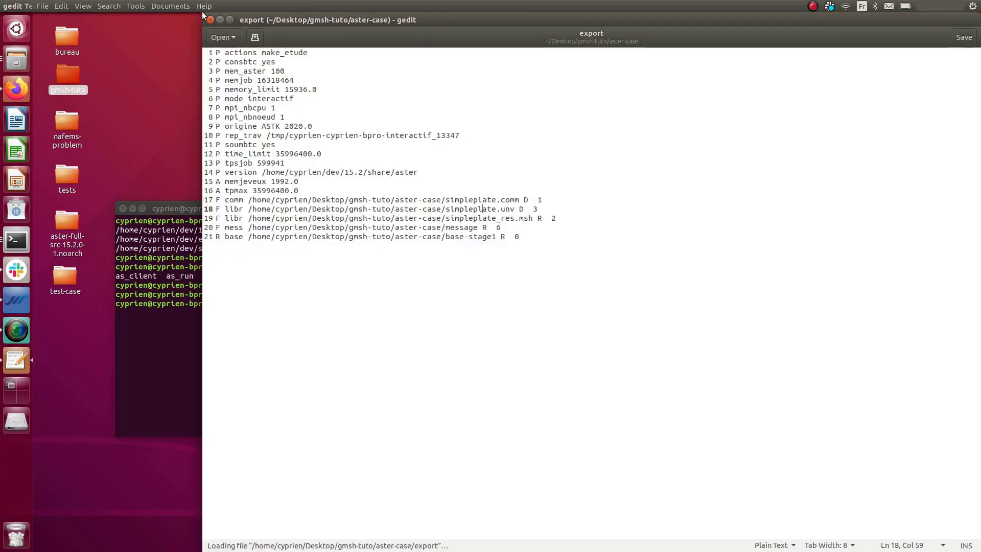
drag(560, 19, 593, 100)
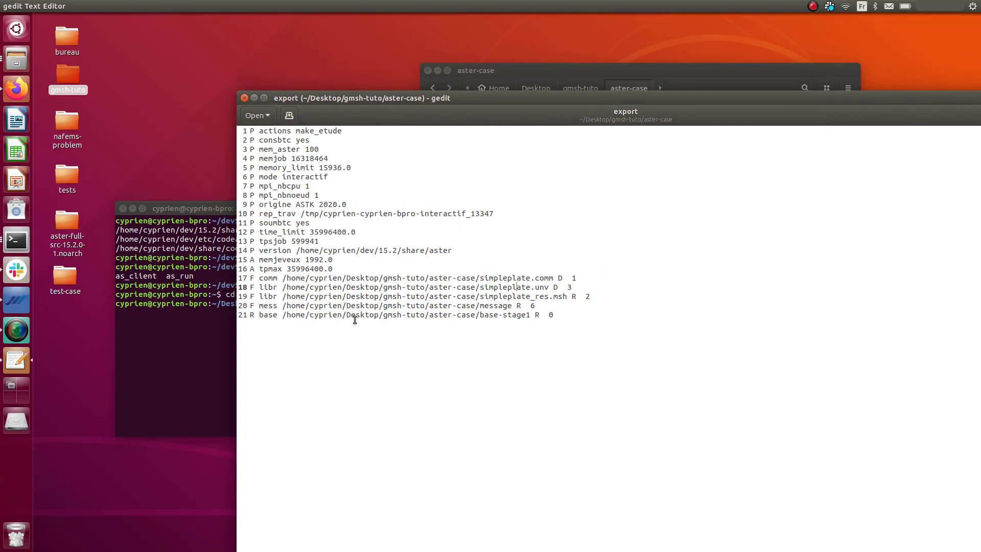
drag(577, 316, 222, 332)
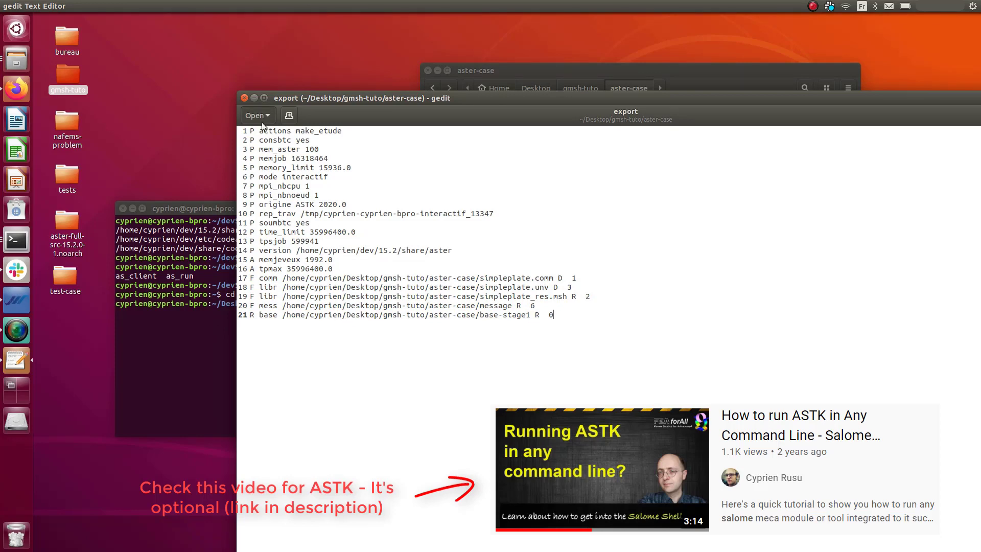
click(244, 98)
Move the export file from the aster-case folder to the desktop and delete the base-stage1 folder.
drag(547, 134, 151, 117)
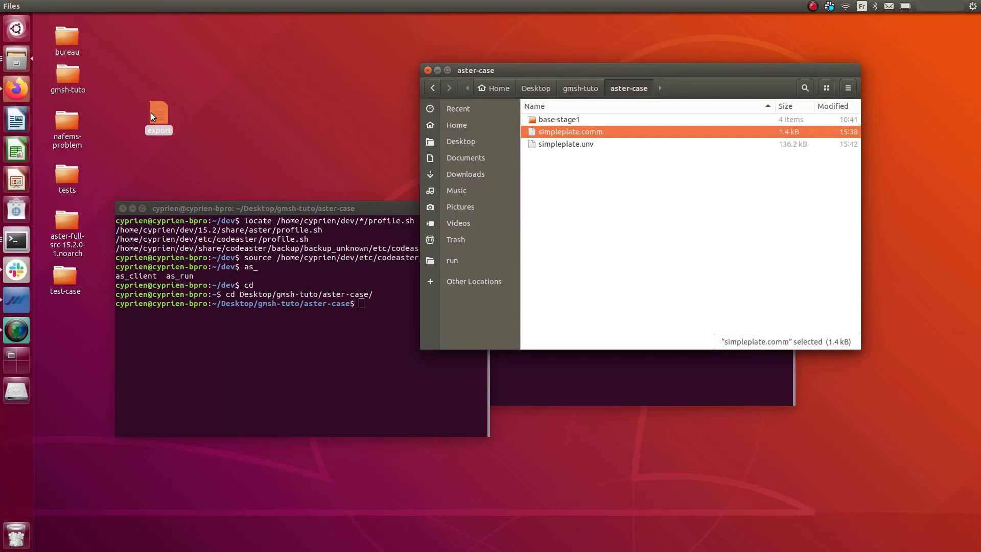
click(568, 182)
click(557, 122)
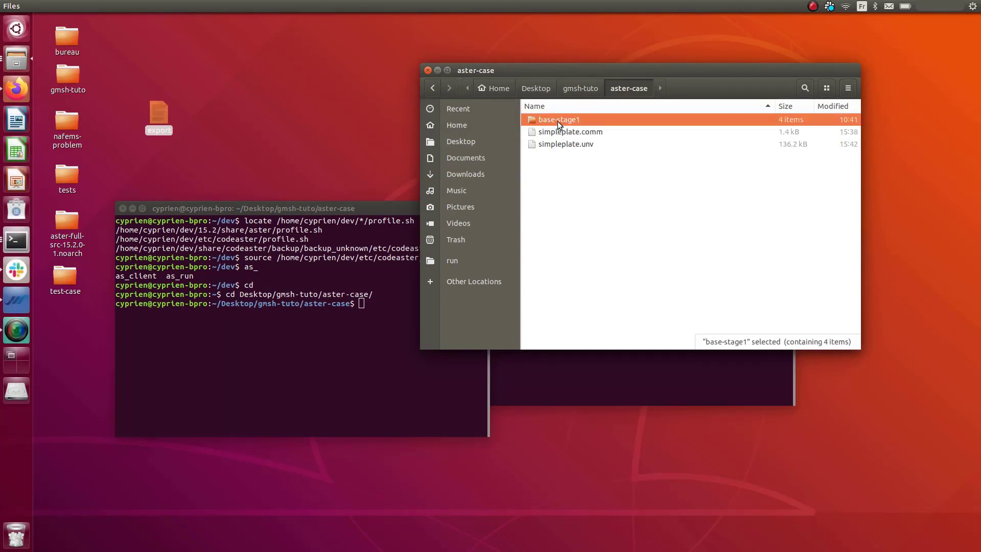
key(Delete)
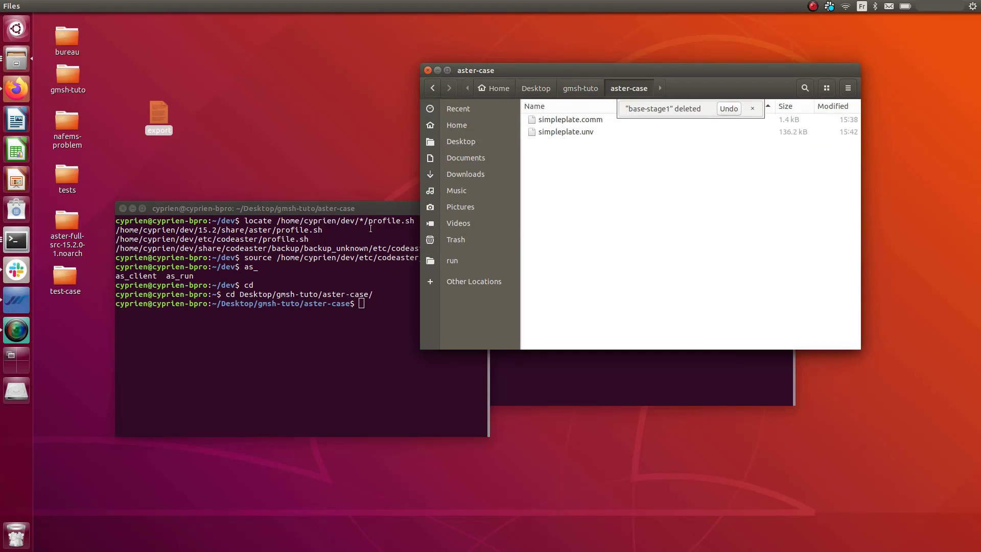
Try running the Code_Aster analysis in the terminal with as_run --quick simpleplate.comm simpleplate.unv.
click(344, 295)
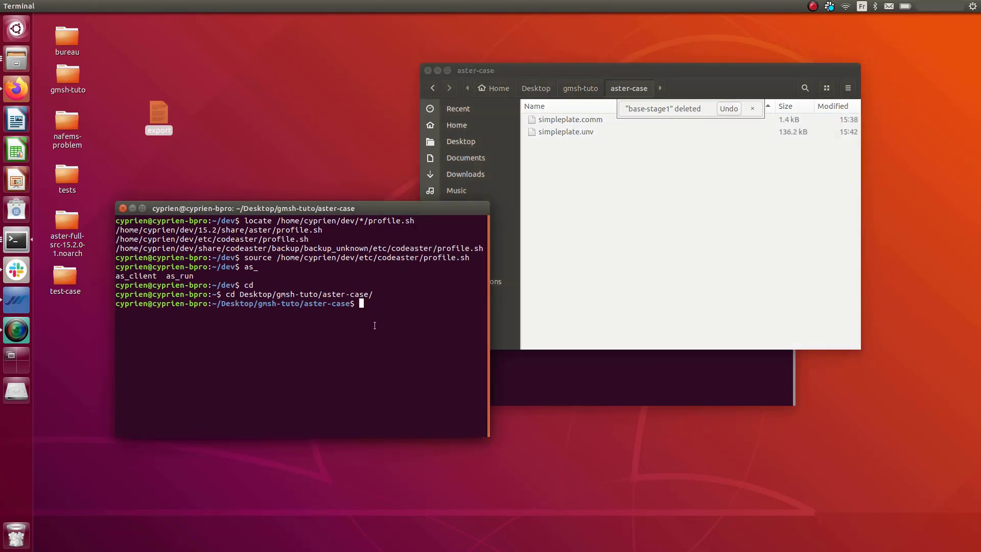
text(as_run )
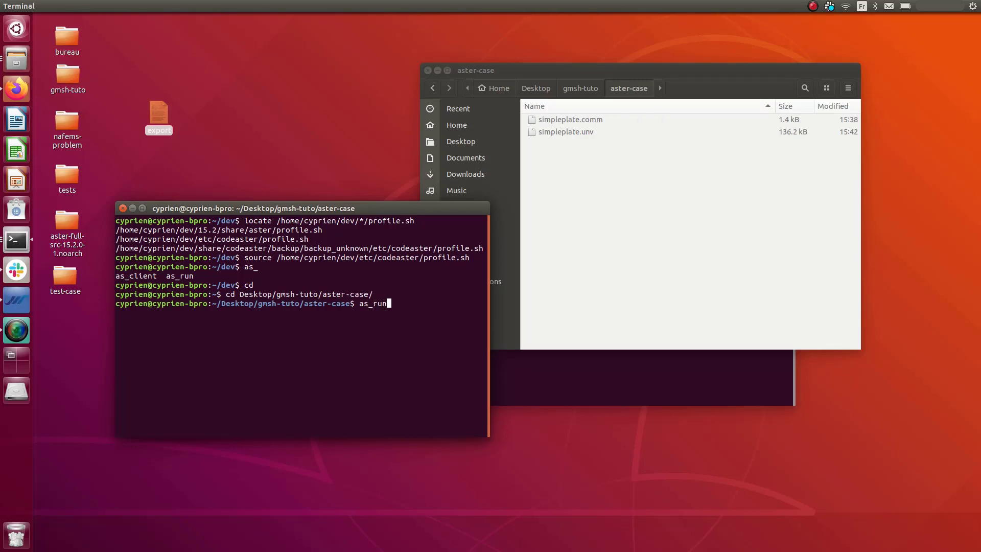
text(--quick simple)
key(Tab)
text(c)
key(Tab)
text(si)
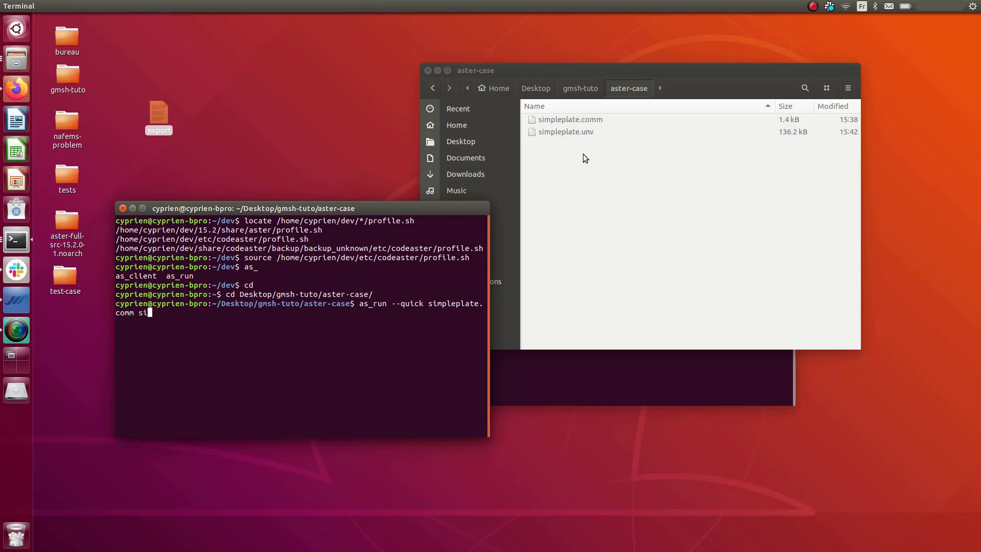
key(Tab)
text(u)
key(Tab)
key(Return)
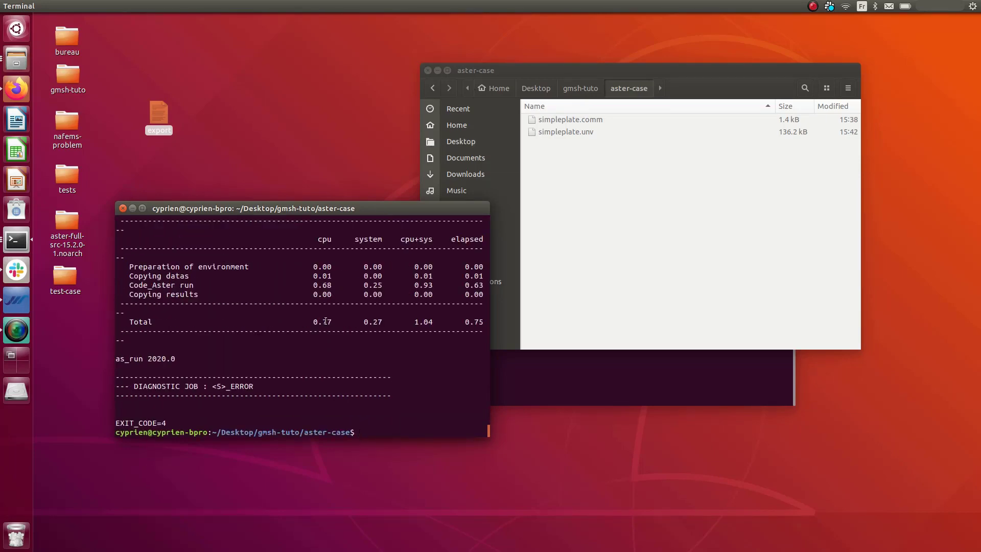
Examine the terminal output of the Code_Aster run from the final diagnostic back to the listed run profile.
drag(260, 386, 92, 286)
scroll(298, 329, up, 2)
scroll(298, 329, up, 15)
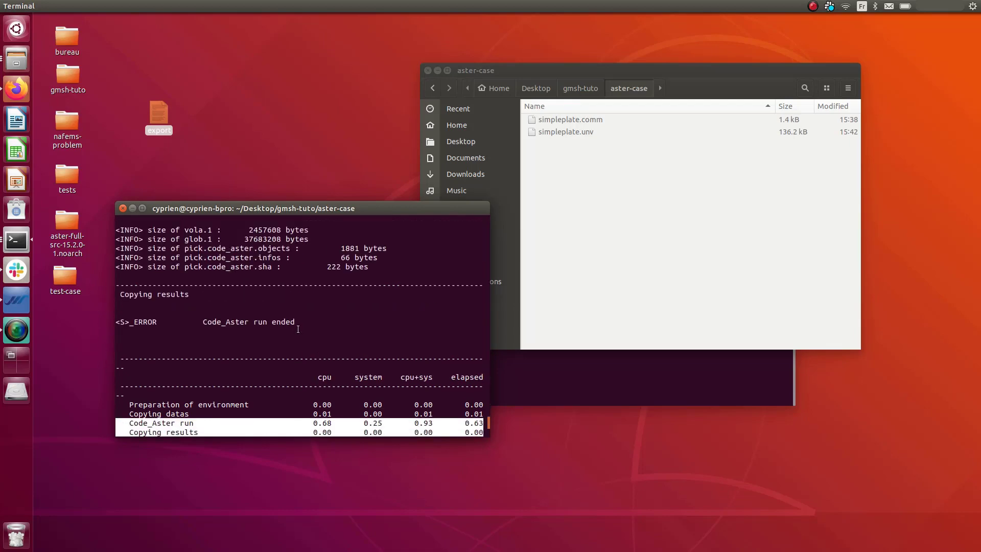
scroll(299, 330, up, 15)
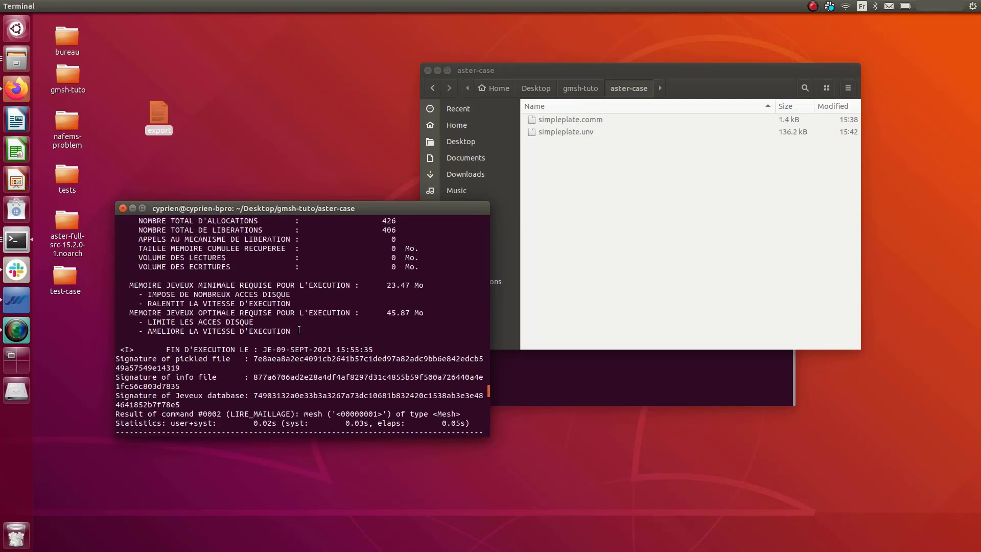
scroll(299, 330, up, 15)
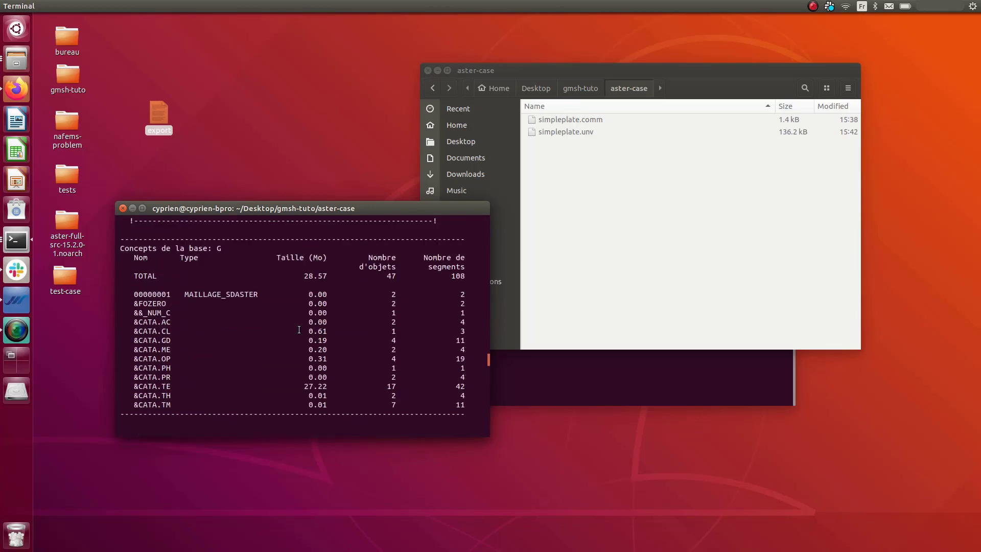
scroll(299, 330, up, 12)
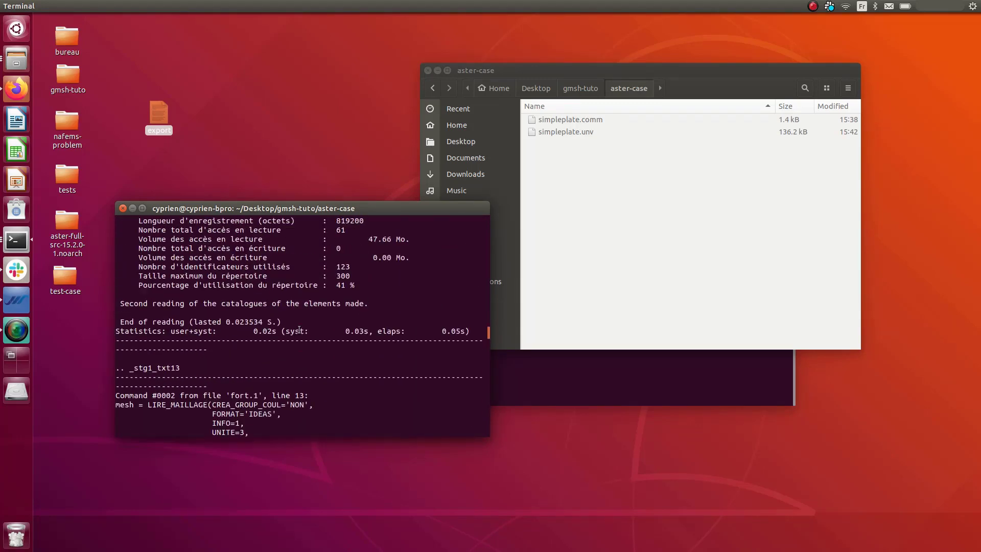
scroll(212, 332, up, 12)
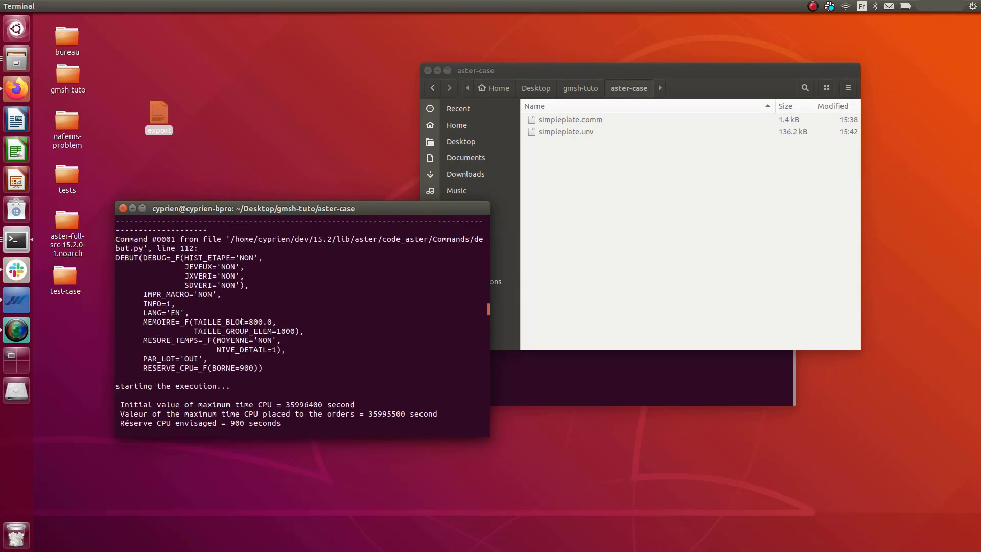
scroll(268, 322, up, 4)
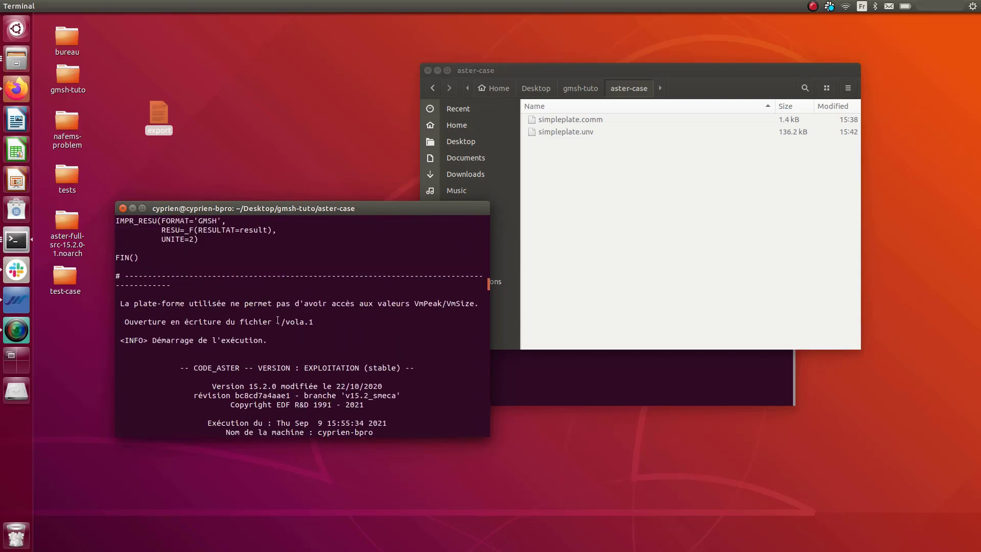
scroll(330, 378, up, 15)
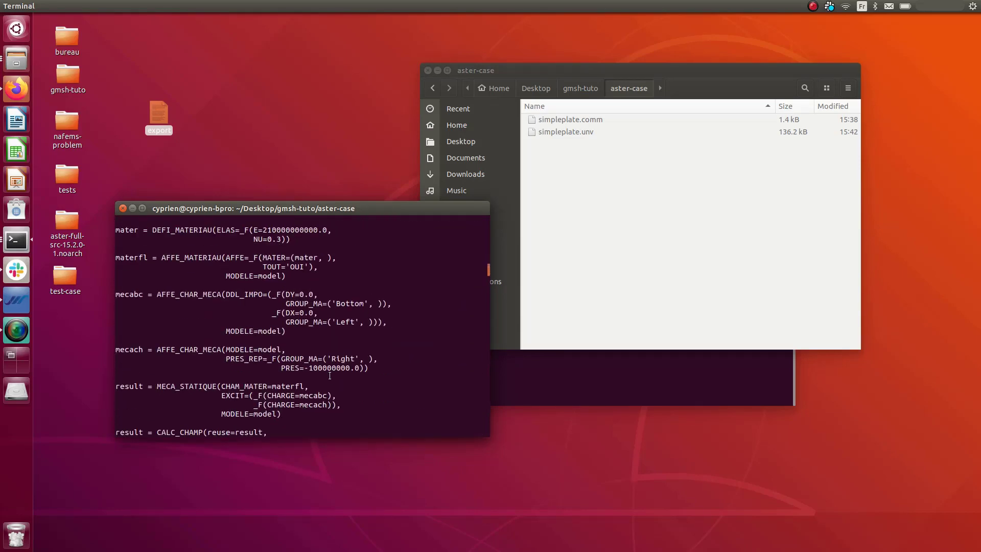
scroll(328, 371, up, 7)
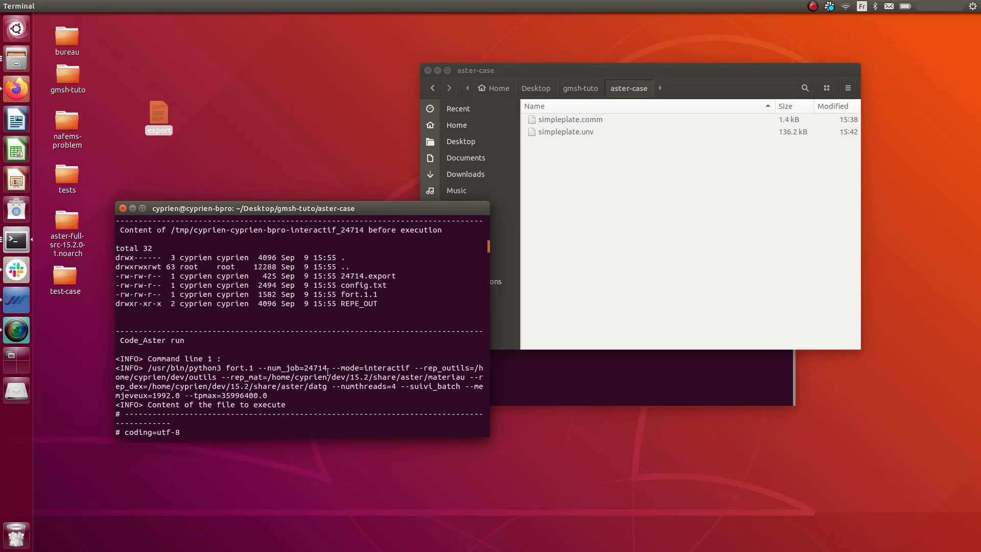
scroll(327, 371, down, 1)
scroll(327, 371, up, 5)
scroll(303, 367, up, 3)
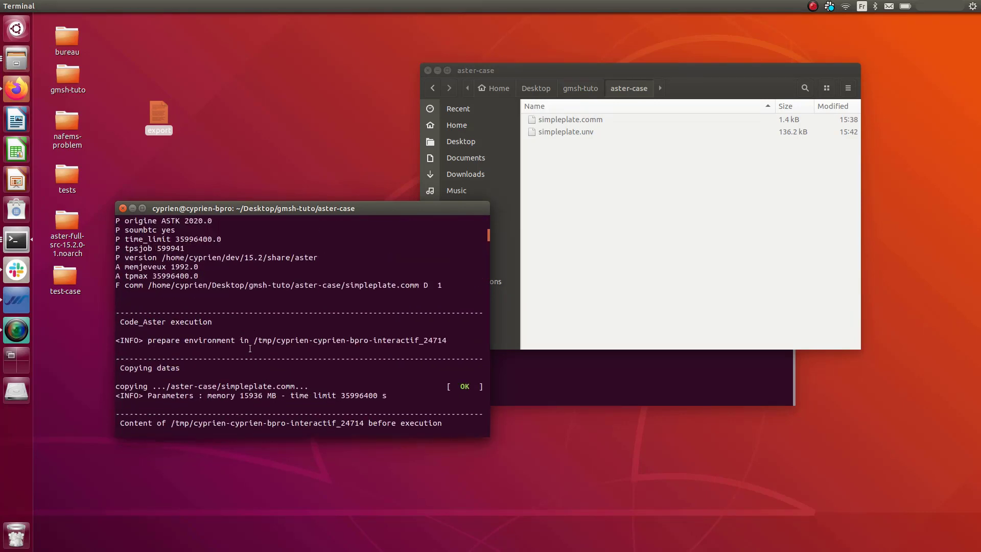
scroll(178, 301, up, 4)
scroll(173, 304, down, 1)
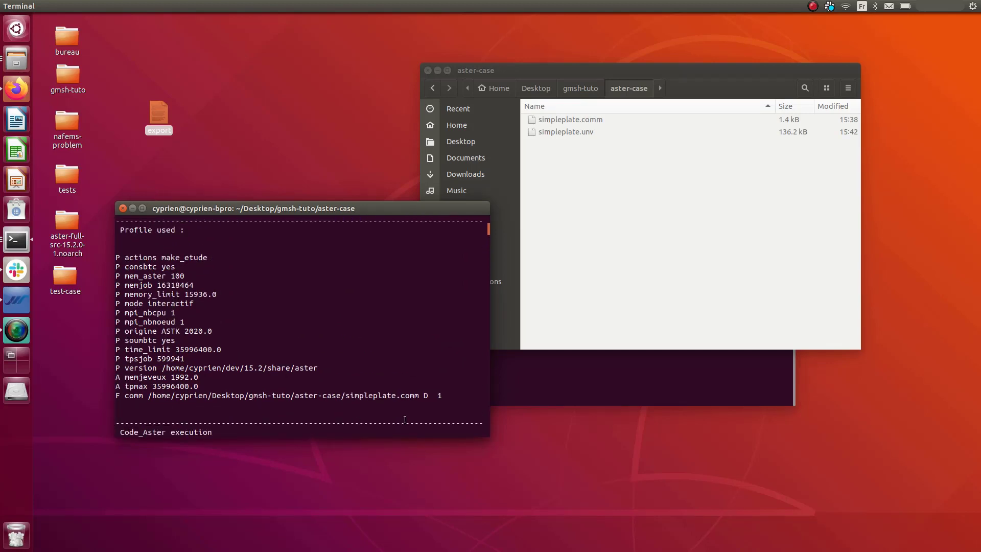
Check the run profile parameters in the terminal output and the line that declares simpleplate.comm.
drag(450, 395, 117, 259)
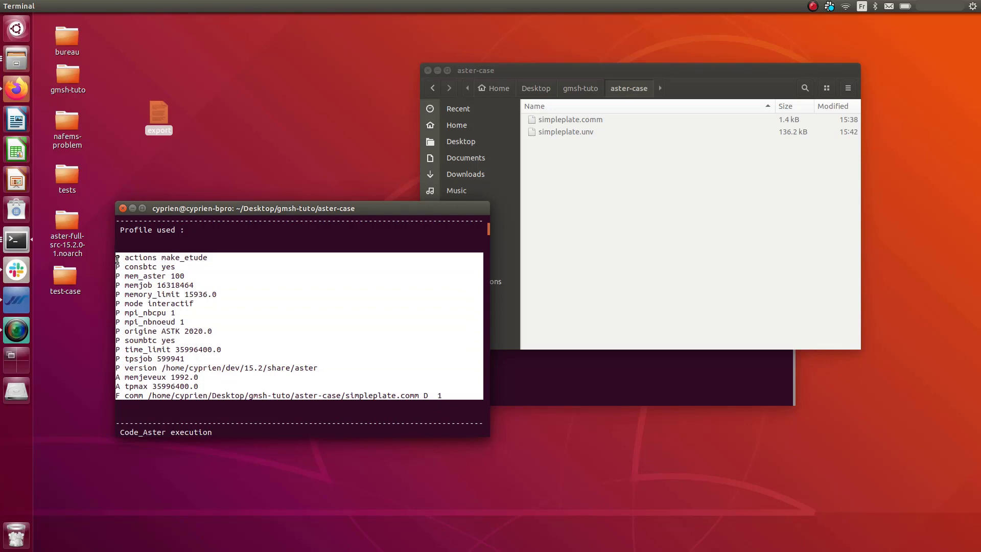
click(227, 397)
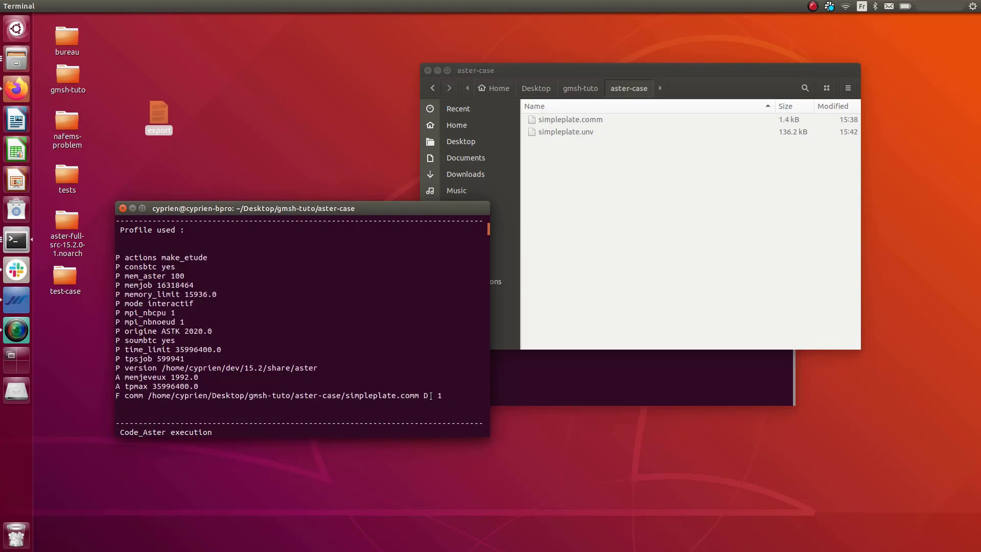
drag(447, 396, 116, 397)
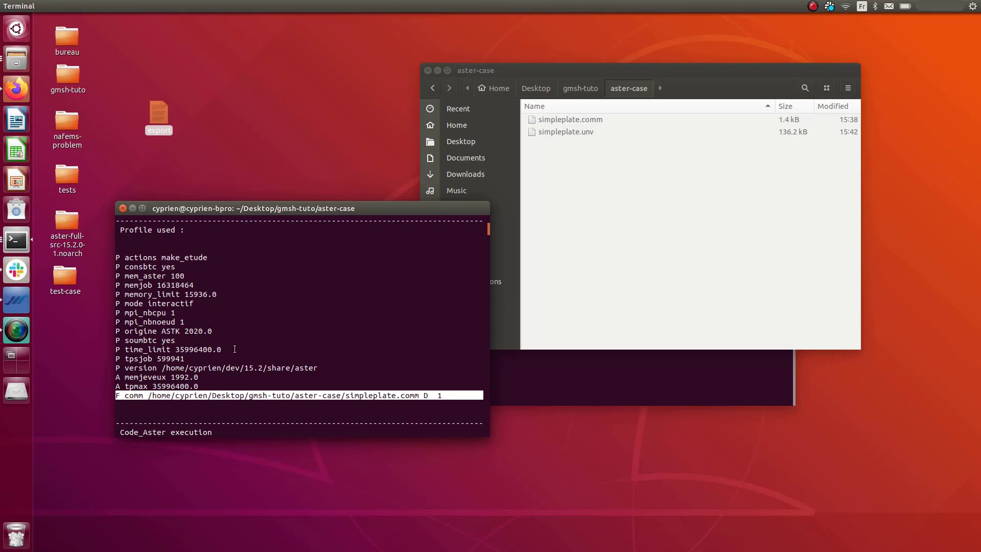
click(285, 350)
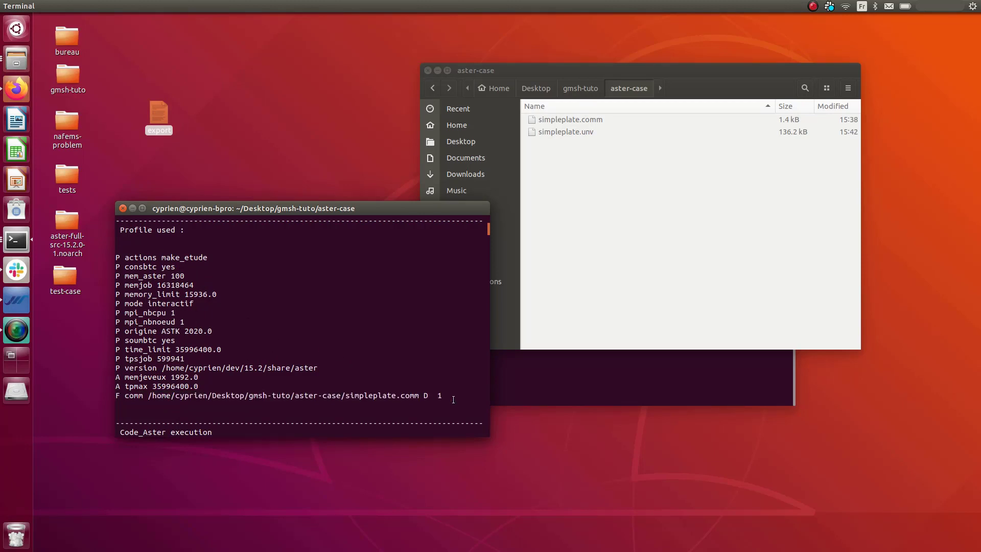
Copy the run profile lines, from P actions make_etude to the F comm line, out of the terminal output.
right_click(574, 182)
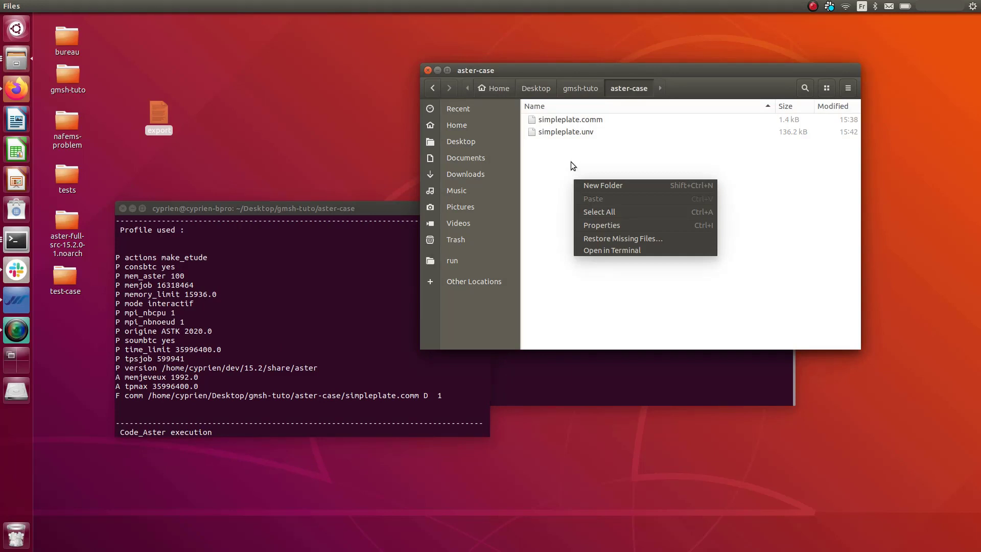
click(384, 352)
drag(445, 401, 89, 261)
right_click(148, 263)
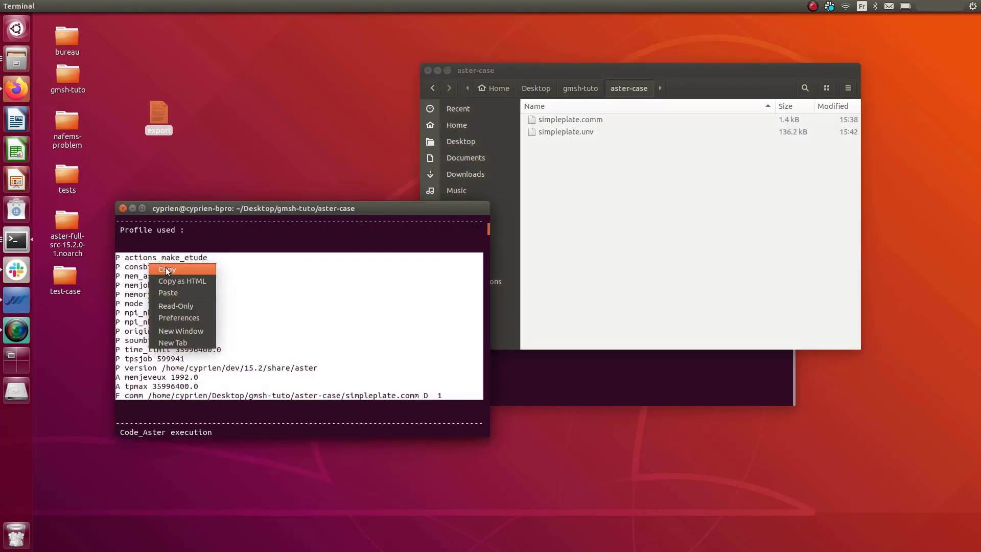
click(169, 271)
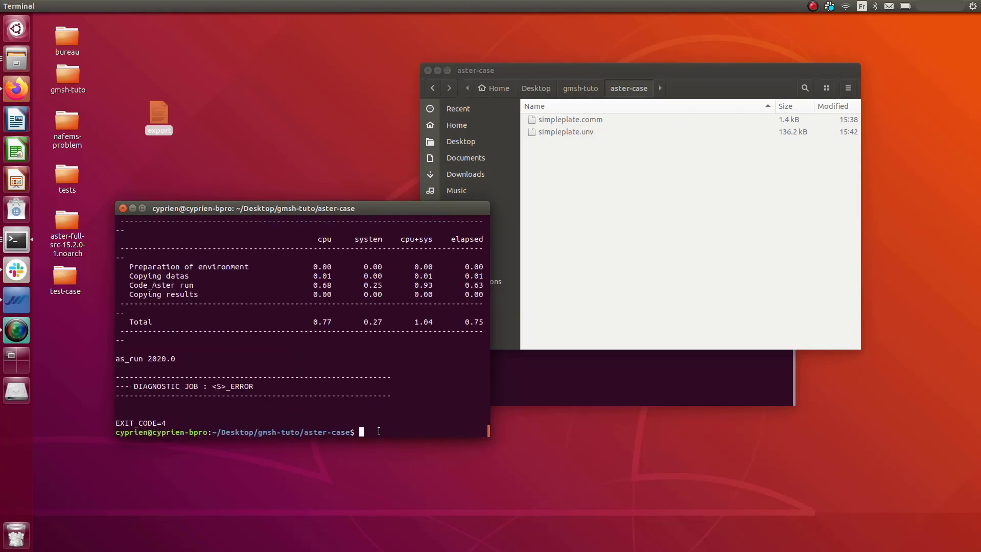
Create export2 in the aster-case folder with touch, paste the copied run profile lines into it and save.
text(touch export2)
key(Return)
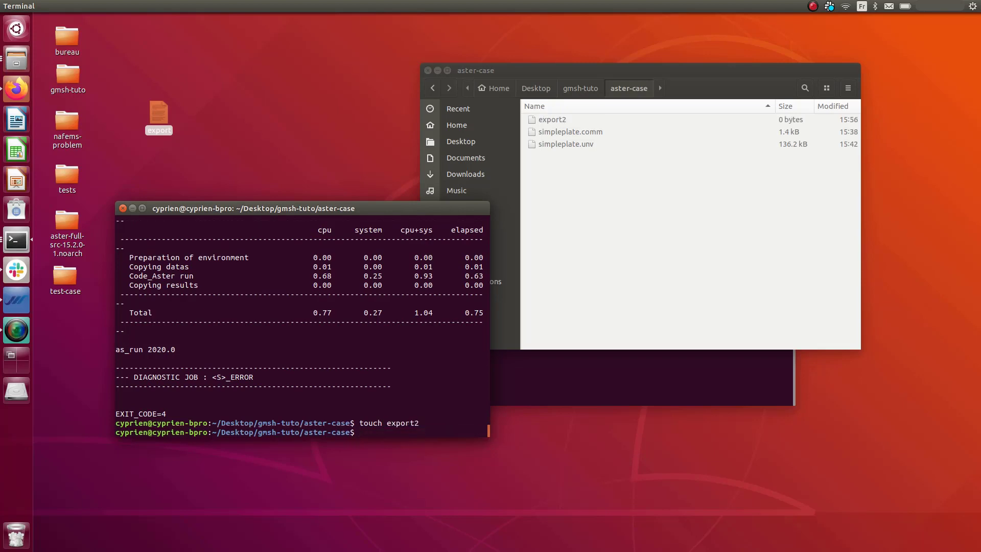
double_click(543, 121)
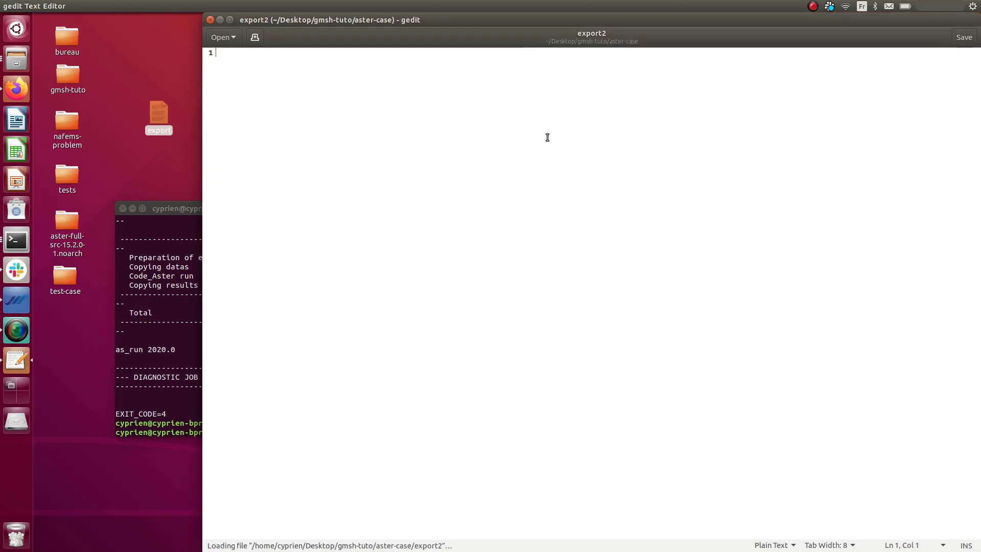
right_click(353, 153)
click(382, 204)
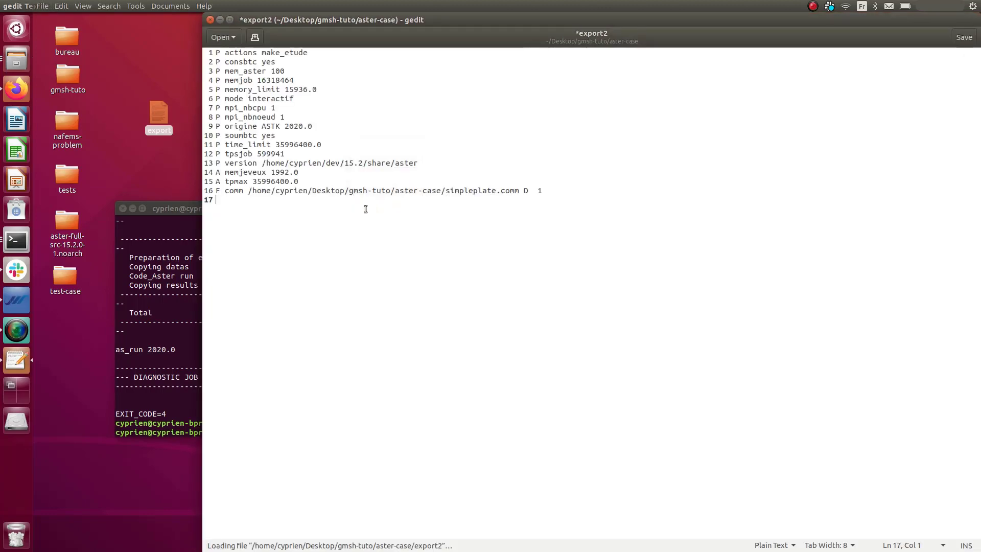
key(ctrl+s)
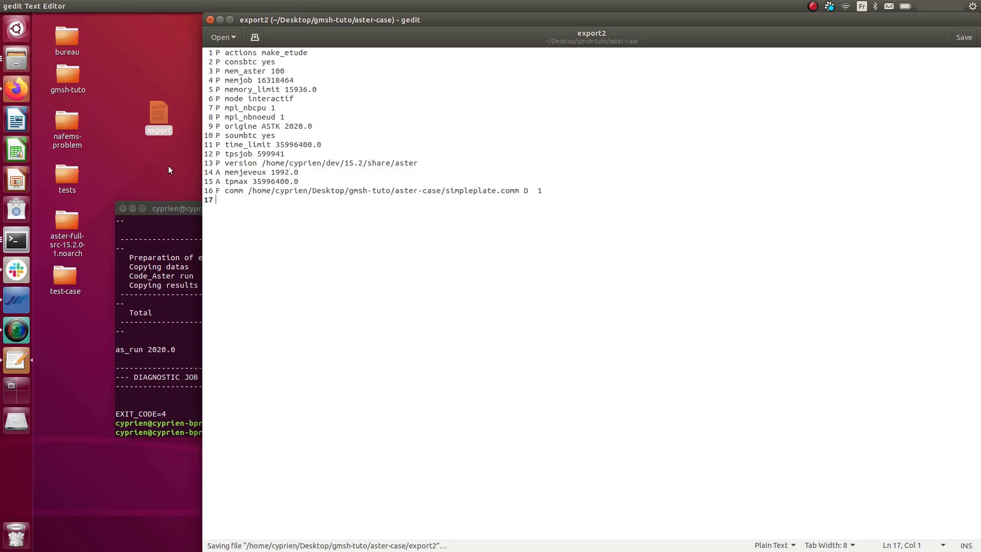
Copy the two libr lines, the mess line and the base line from the desktop's export file to the end of export2.
double_click(158, 117)
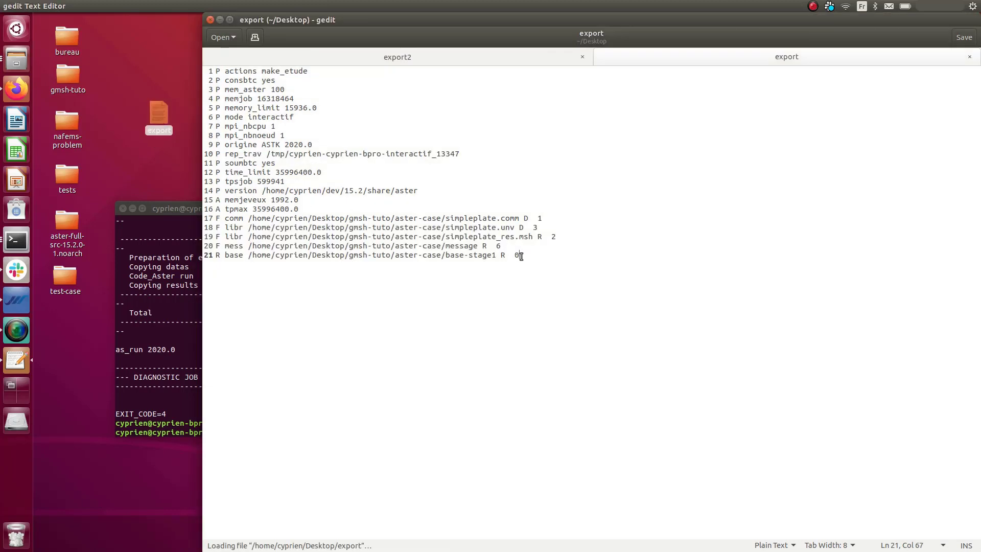
drag(530, 257, 202, 227)
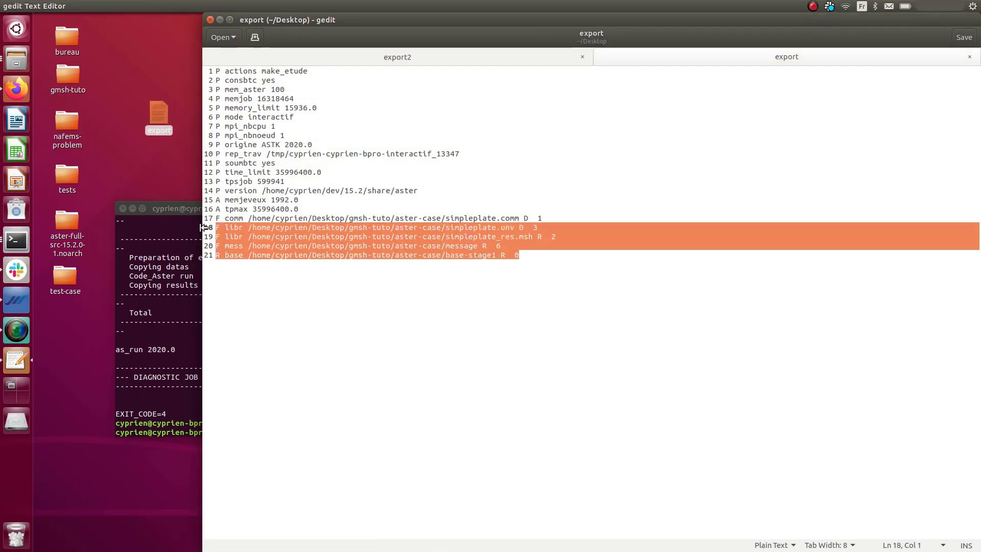
click(332, 57)
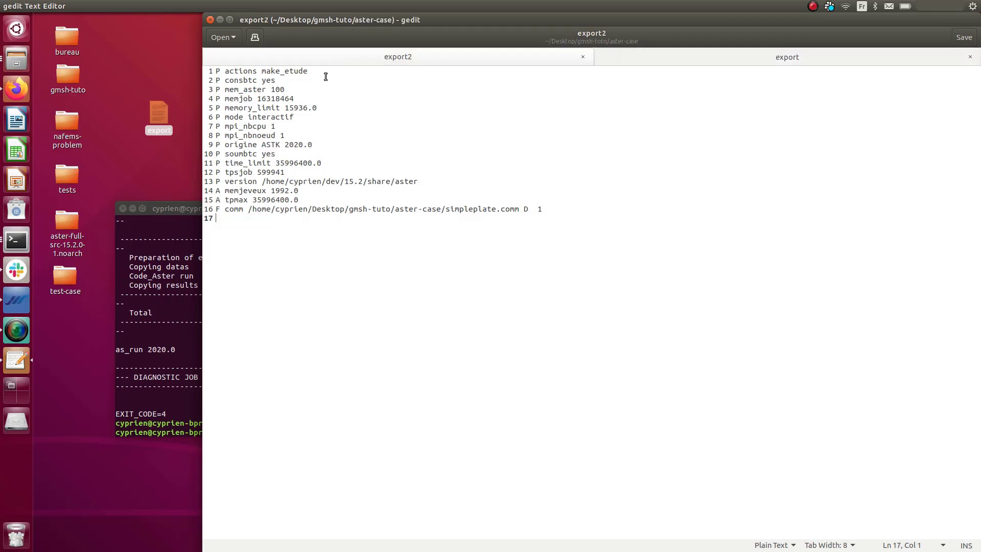
key(ctrl+v)
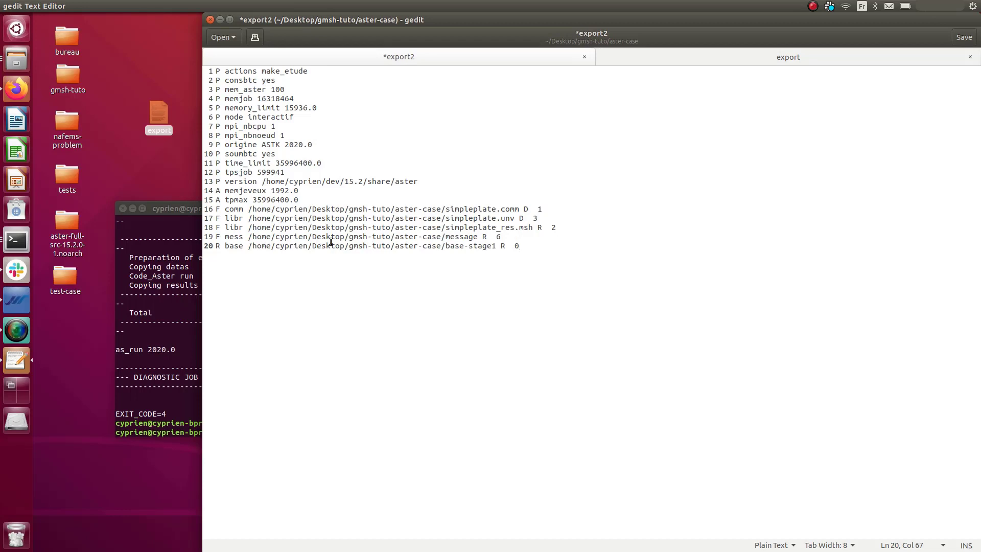
Check the libr, mess and base file types in export2, including the whole base-stage1 line.
double_click(240, 219)
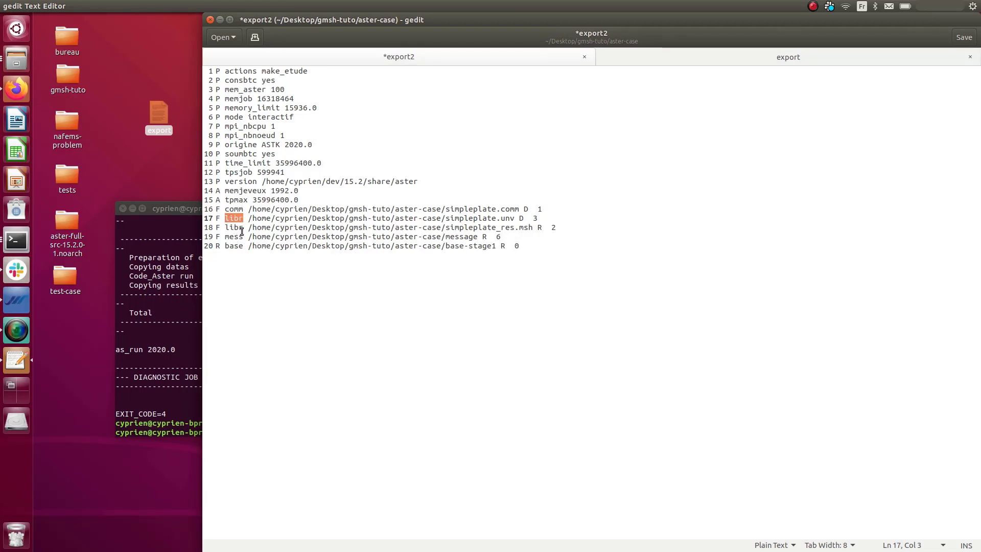
drag(245, 230, 226, 230)
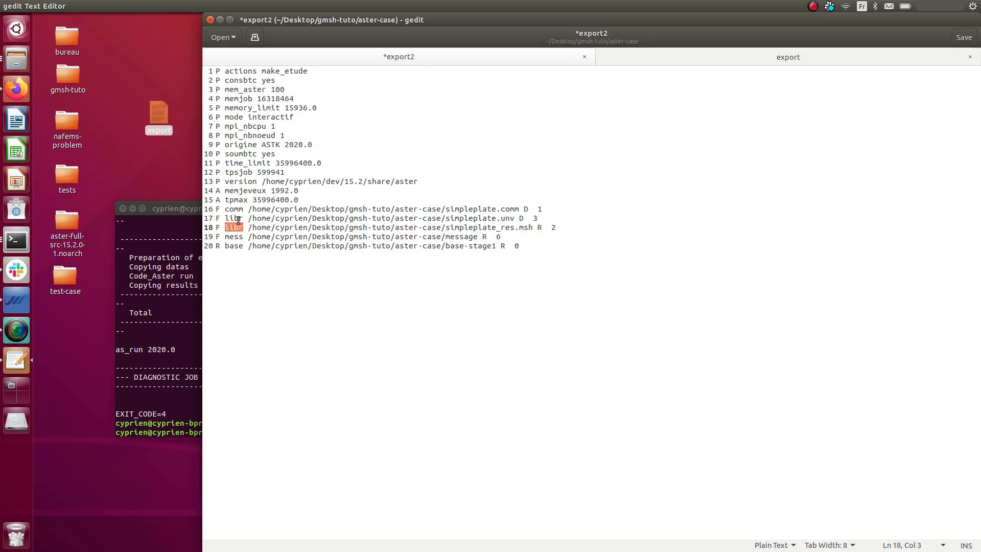
double_click(238, 220)
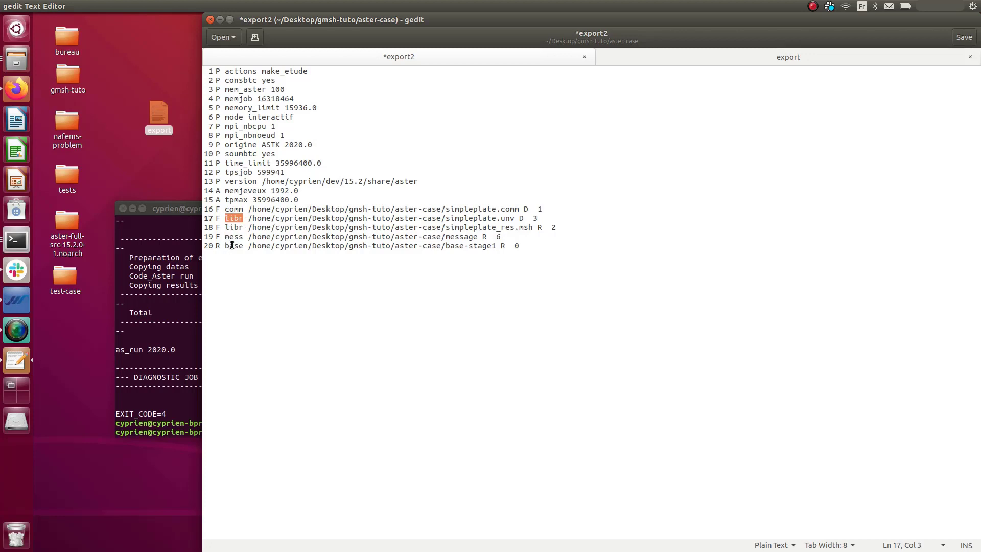
drag(503, 238, 237, 245)
click(235, 244)
double_click(234, 237)
click(484, 245)
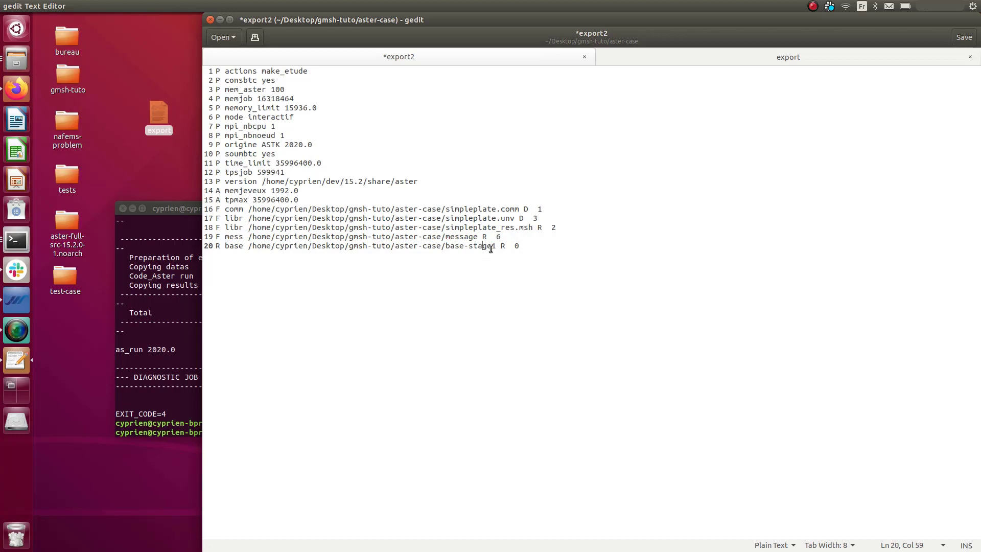
drag(527, 247, 176, 248)
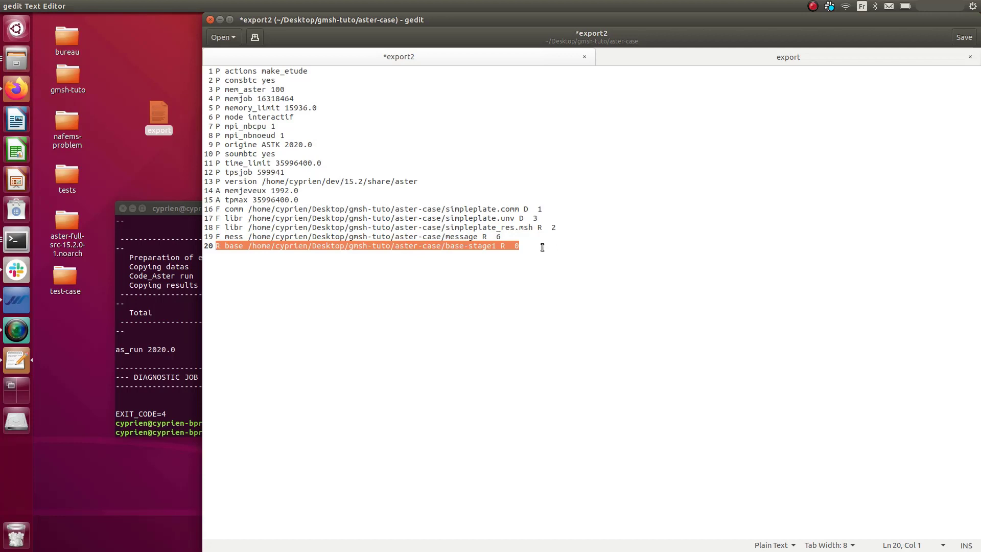
key(End)
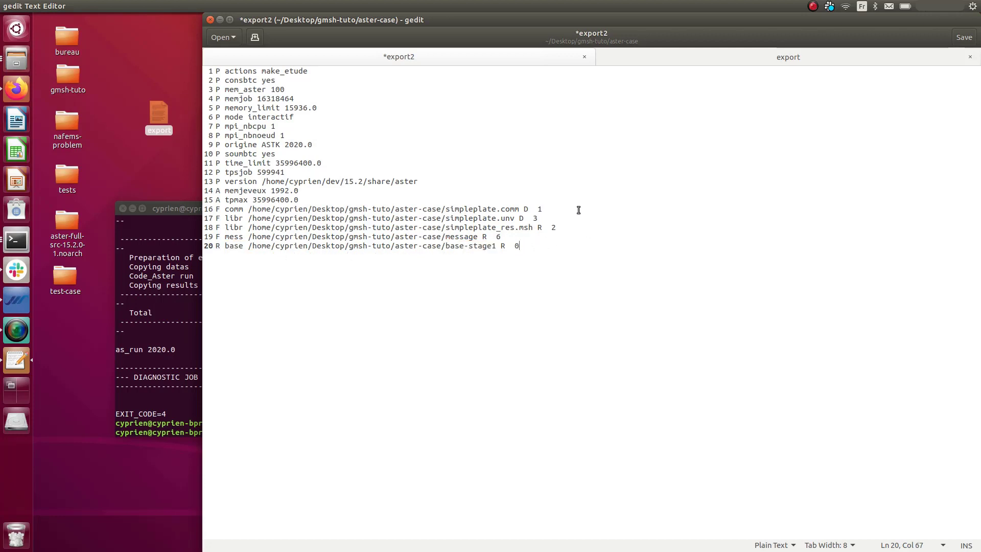
Check the file paths of simpleplate.comm, simpleplate.unv and simpleplate_res.msh and the Code_Aster version path in export2.
double_click(525, 209)
drag(248, 209, 517, 210)
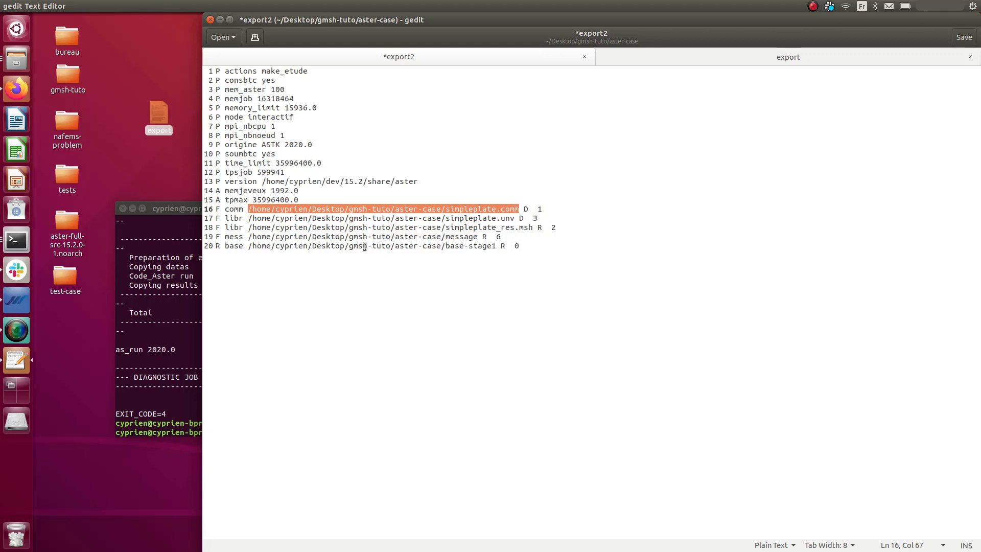
drag(419, 182, 262, 182)
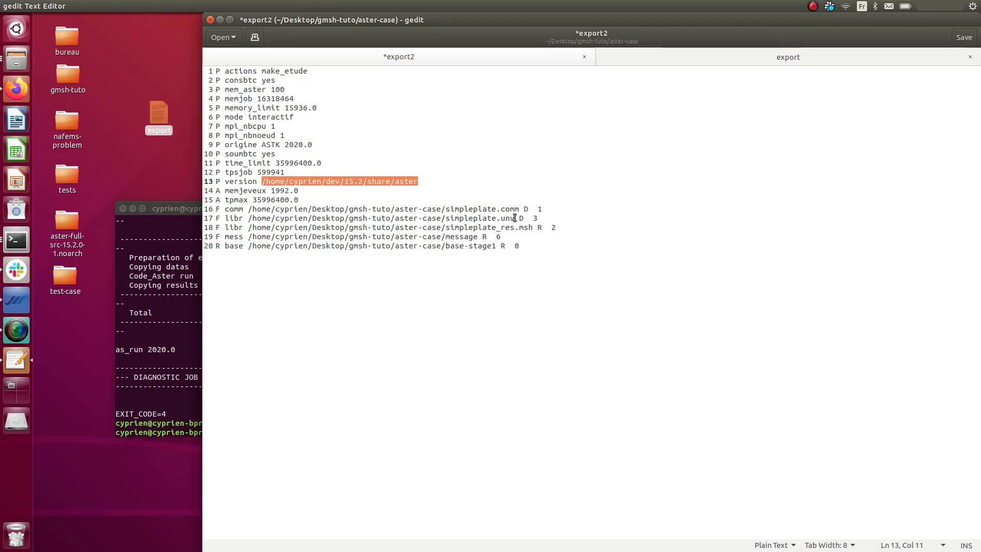
drag(515, 218, 281, 218)
drag(527, 227, 349, 228)
click(409, 242)
Check the D and R flags on the file lines of export2, and dock the editor so the aster-case folder shows beside it.
double_click(526, 209)
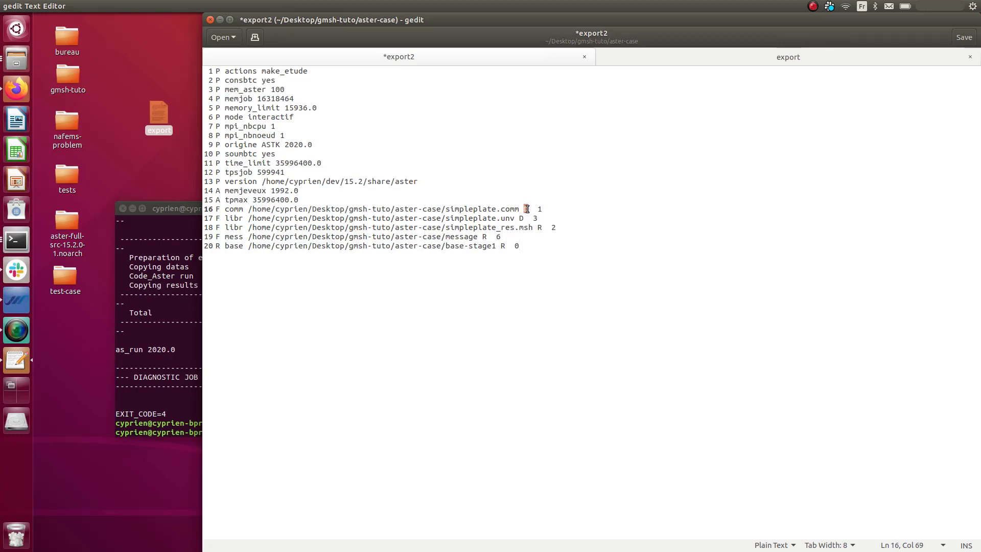
double_click(521, 218)
double_click(541, 228)
double_click(484, 236)
double_click(503, 246)
double_click(524, 209)
drag(595, 19, 10, 113)
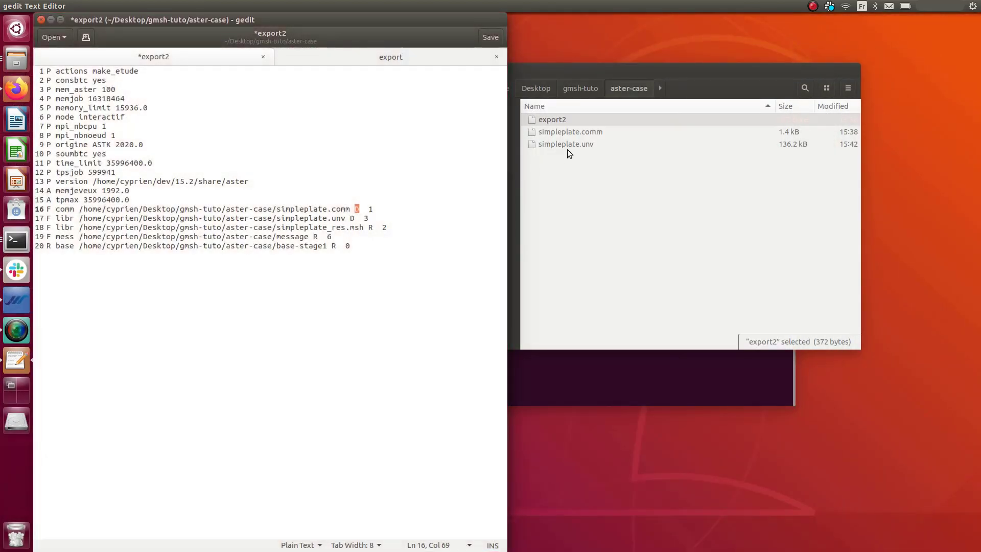
Open simpleplate.comm in its own window beside export2 and compare the LIRE_MAILLAGE unit number with the one on the simpleplate.unv line.
double_click(572, 132)
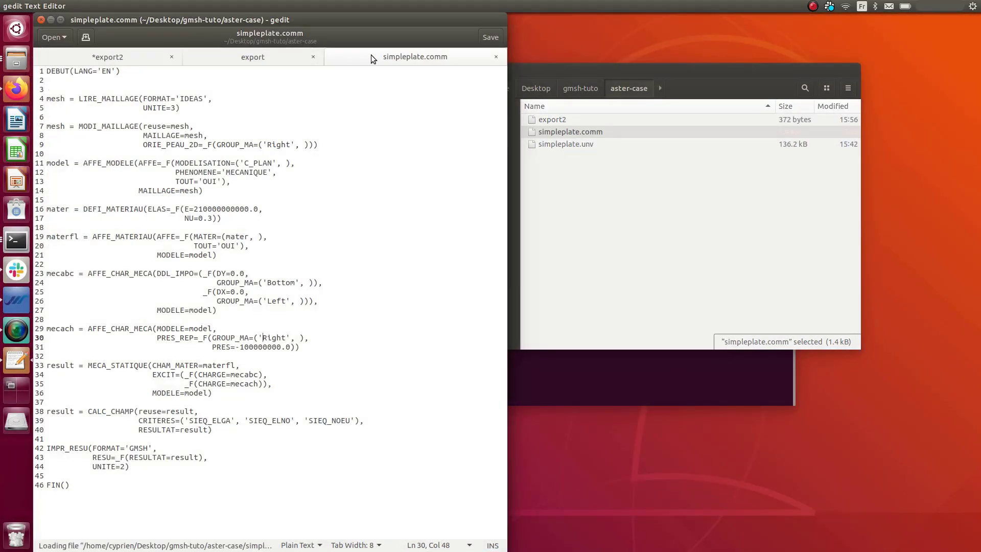
drag(375, 57, 967, 156)
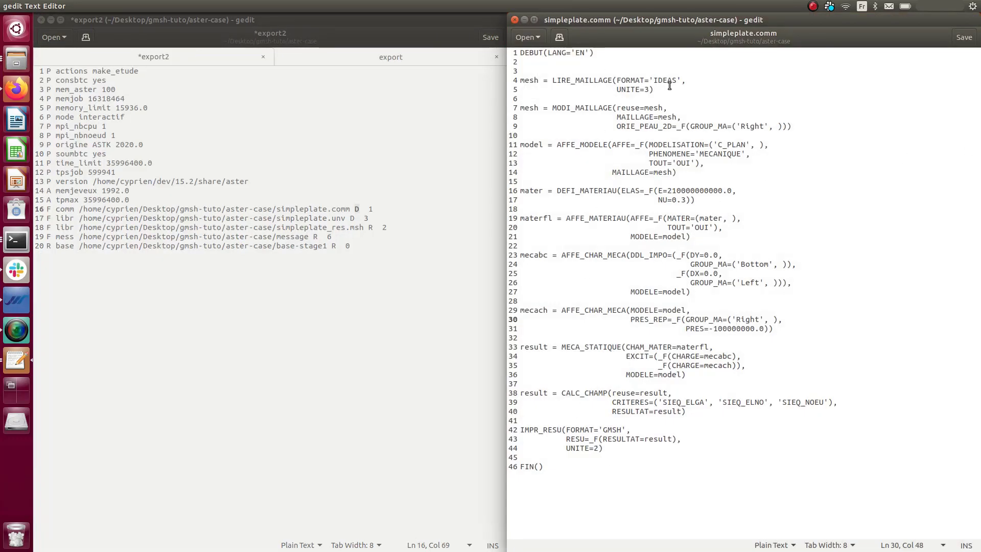
drag(654, 89, 506, 76)
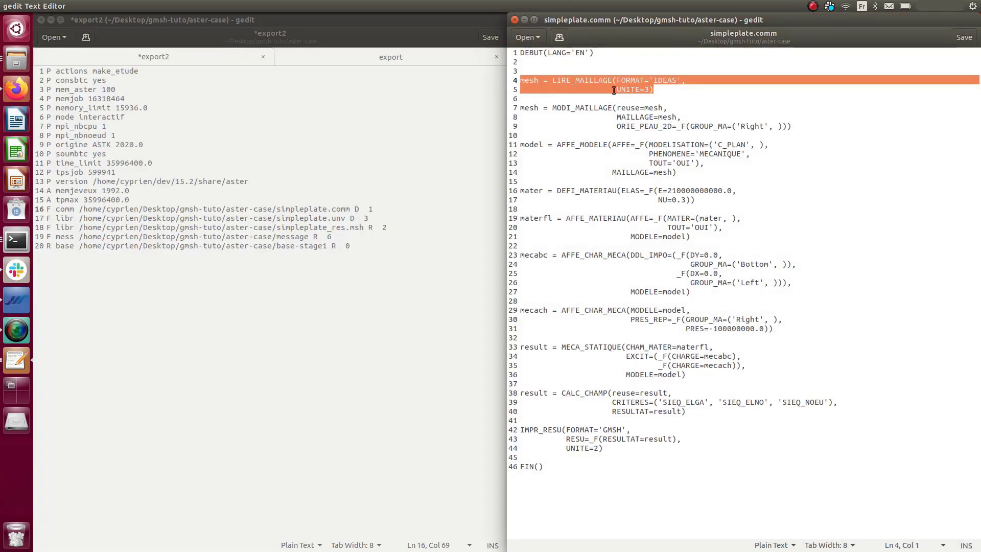
click(649, 90)
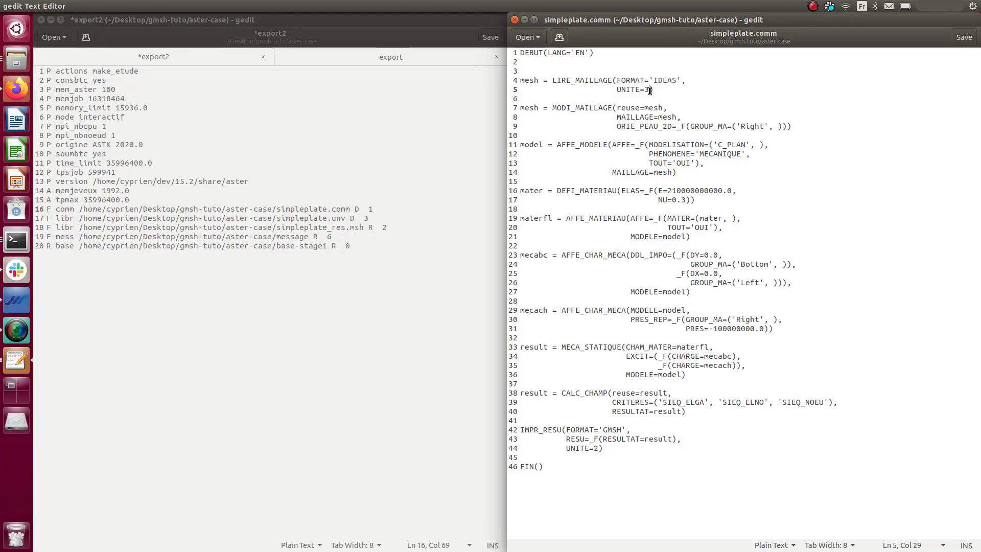
click(379, 220)
key(shift+Left)
key(shift+Left)
key(shift+Left)
key(shift+Left)
key(shift+Left)
key(shift+Left)
key(shift+Left)
key(shift+Left)
key(shift+Left)
key(shift+Left)
key(shift+Left)
key(shift+Left)
key(shift+Left)
key(shift+Left)
key(shift+Left)
key(shift+Left)
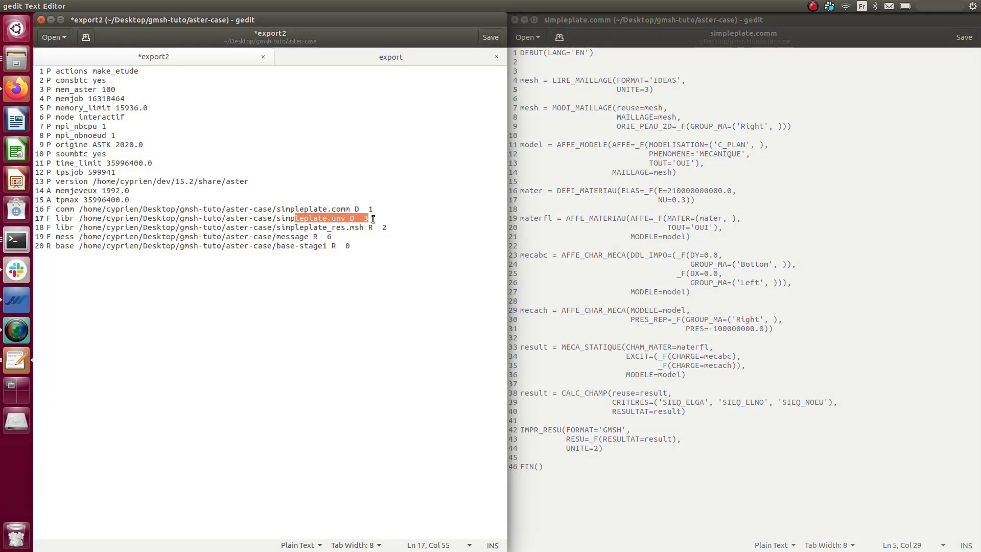
Compare the IMPR_RESU unit number with the one on export2's simpleplate_res.msh line, and check the message line's unit number.
drag(603, 448, 511, 429)
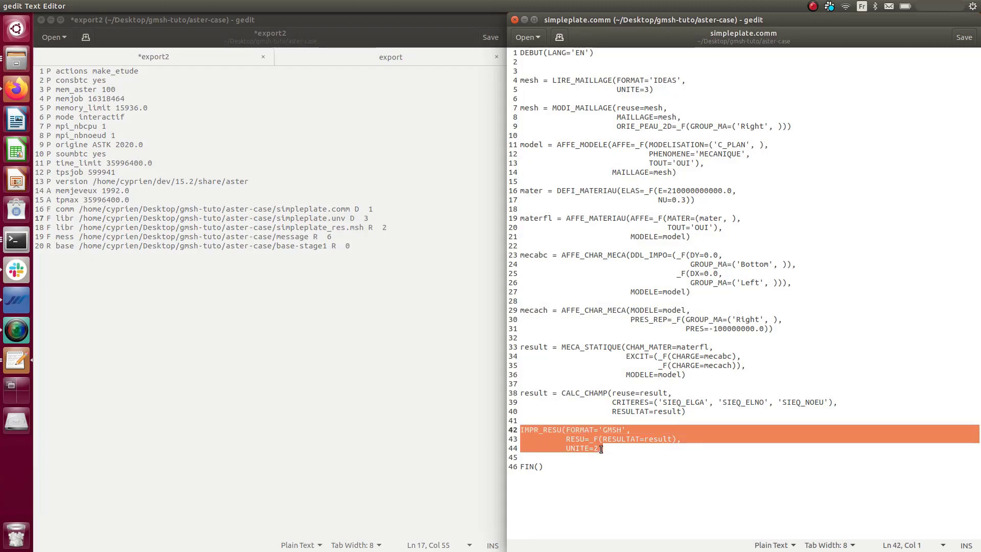
click(383, 227)
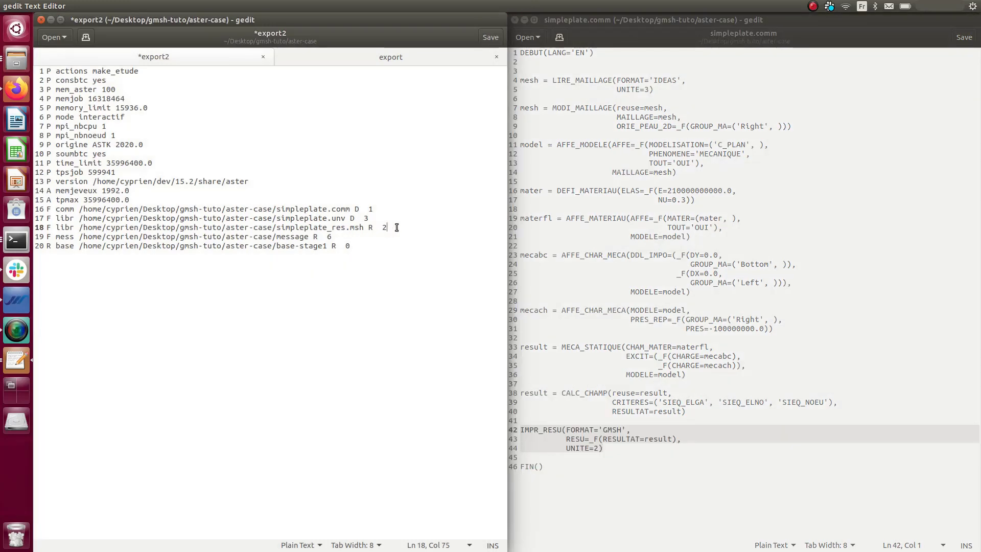
text(2)
drag(387, 227, 26, 227)
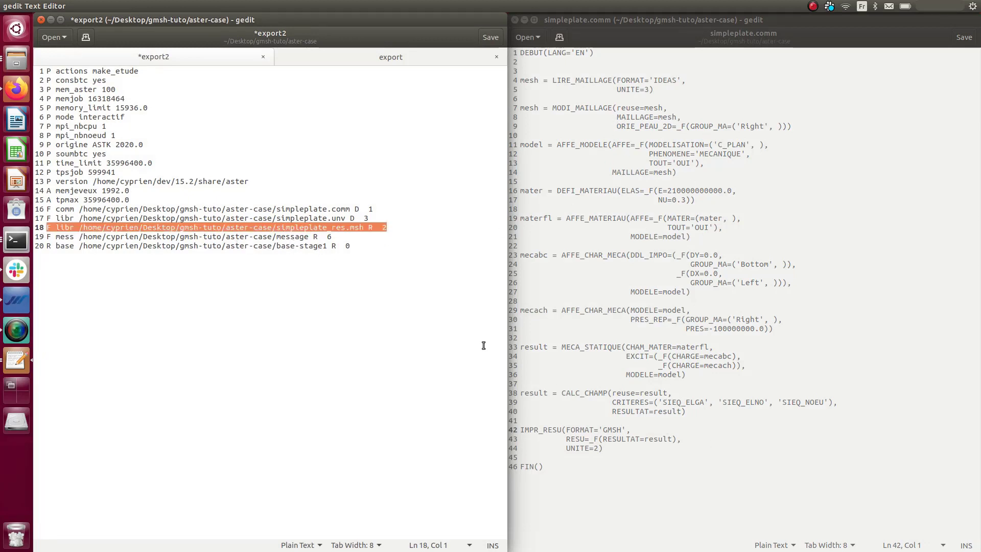
click(370, 246)
double_click(329, 237)
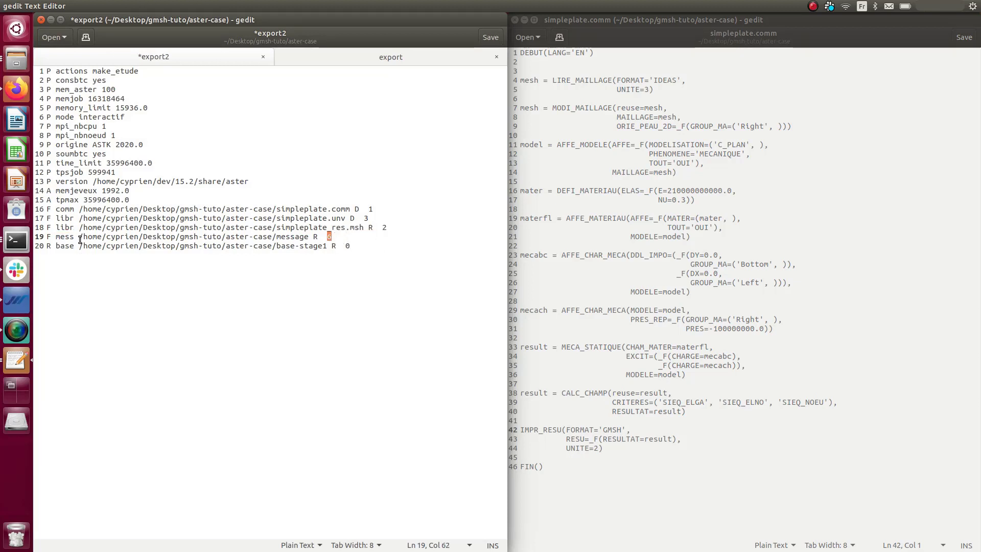
Delete the base-stage1 line from the end of export2 and save the file.
click(365, 245)
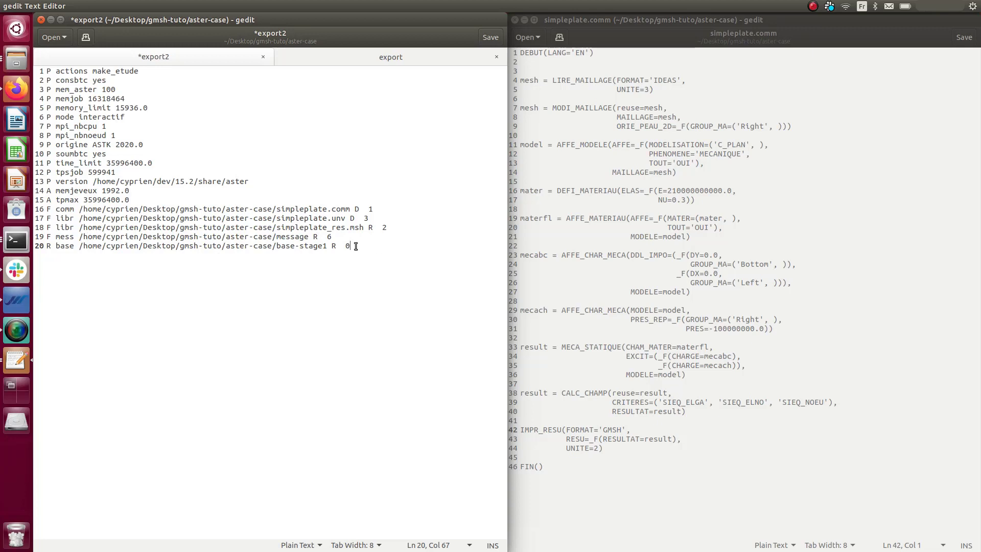
drag(356, 246, 46, 246)
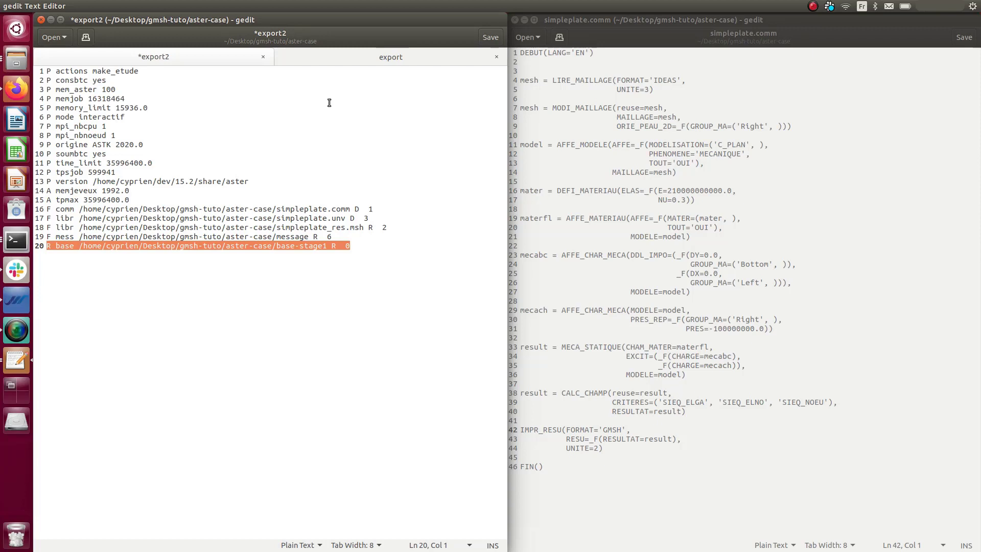
key(BackSpace)
key(BackSpace)
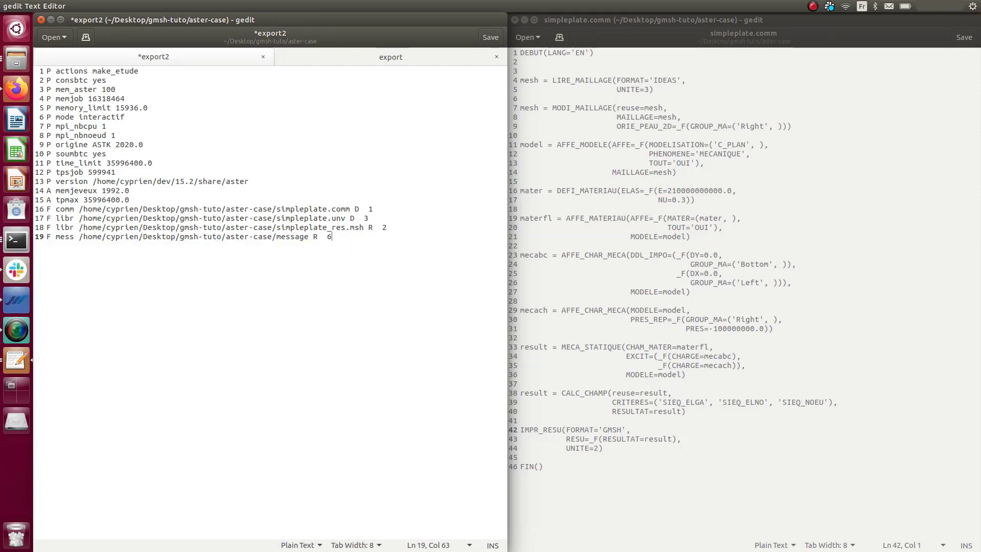
key(ctrl+s)
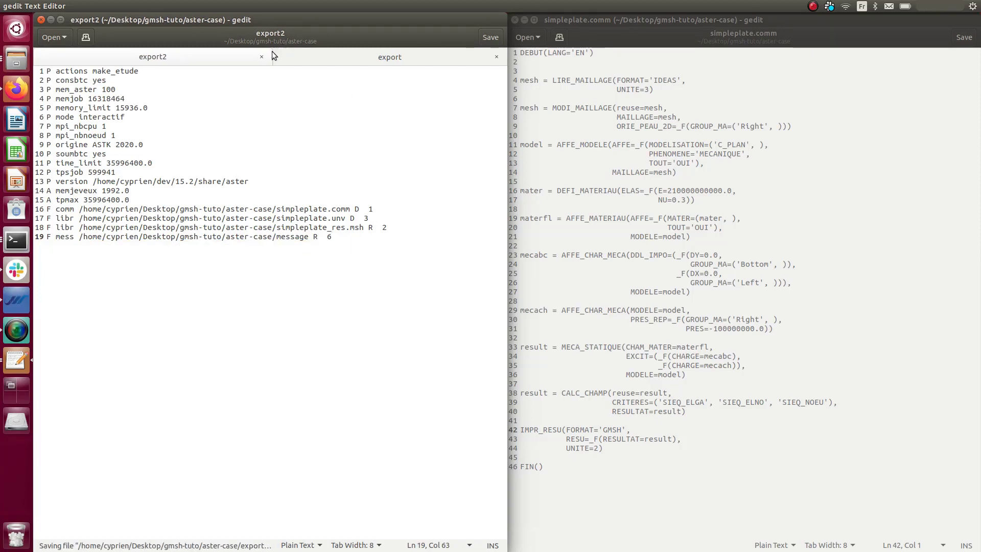
Close the export, export2 and simpleplate.comm files and their editor windows.
click(351, 59)
click(496, 57)
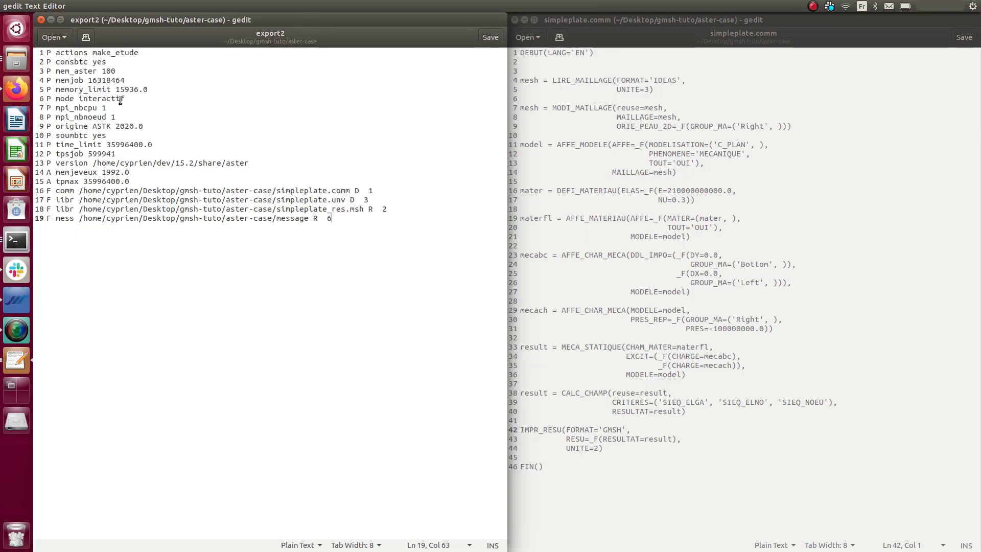
click(41, 19)
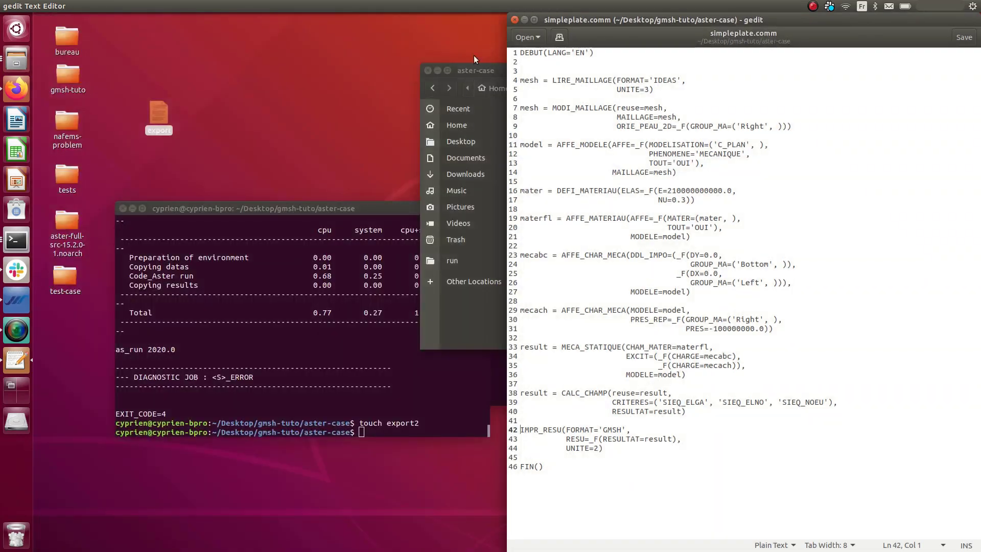
click(512, 22)
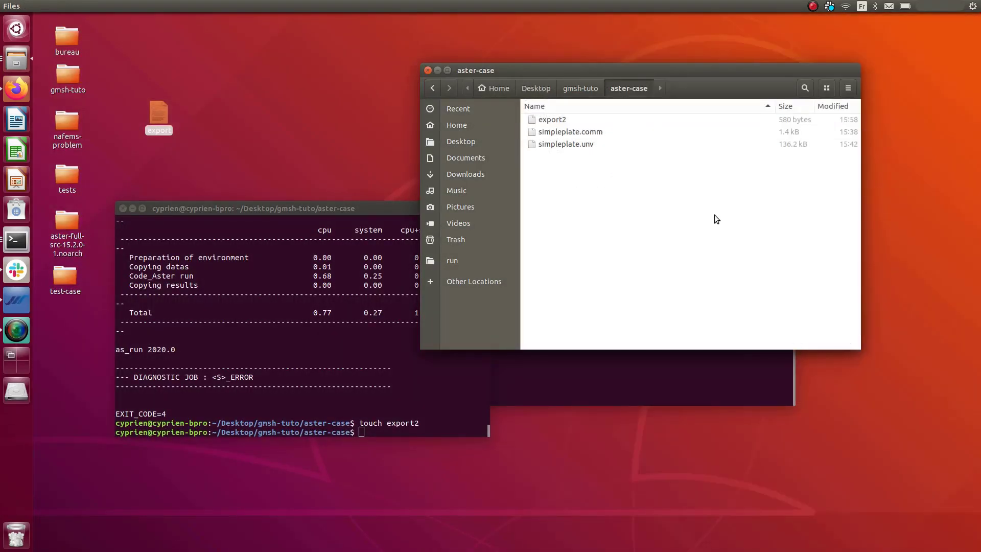
Switch to the terminal in the aster-case folder and run the analysis with as_run export2.
drag(410, 207, 410, 125)
text(as)
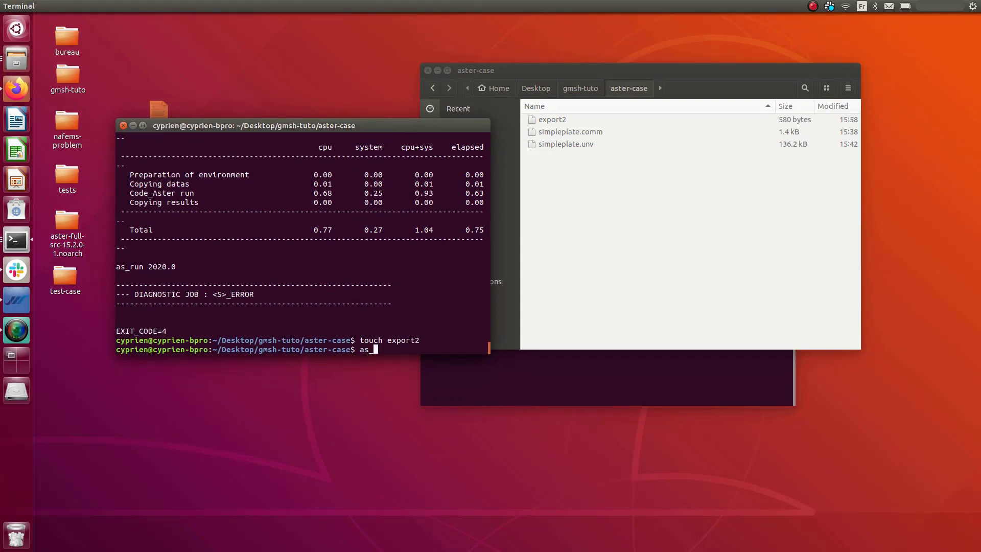
text(_run export2)
key(Return)
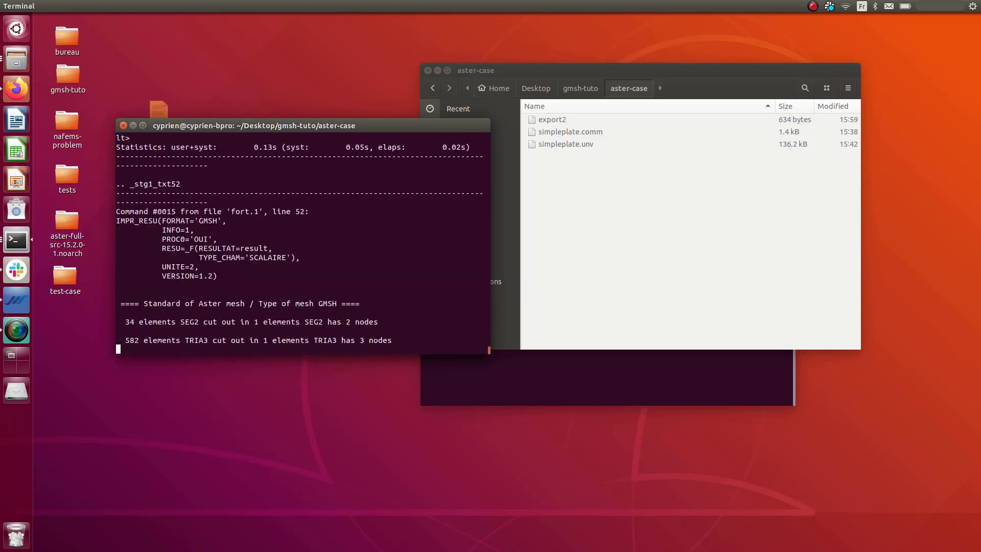
Review the analysis run's terminal output, including the exit code, diagnostic and execution statistics, alongside the files in the aster-case folder.
triple_click(171, 341)
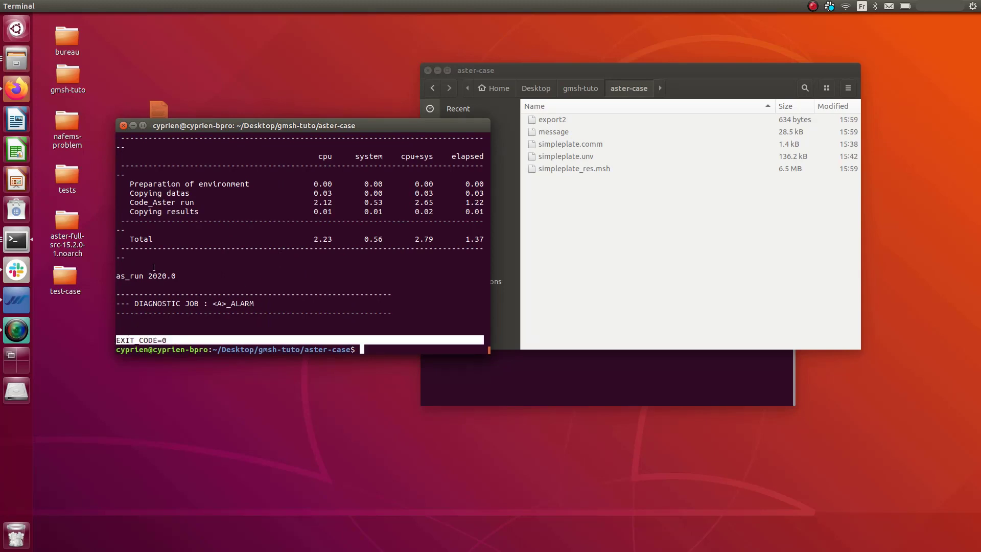
scroll(206, 287, up, 15)
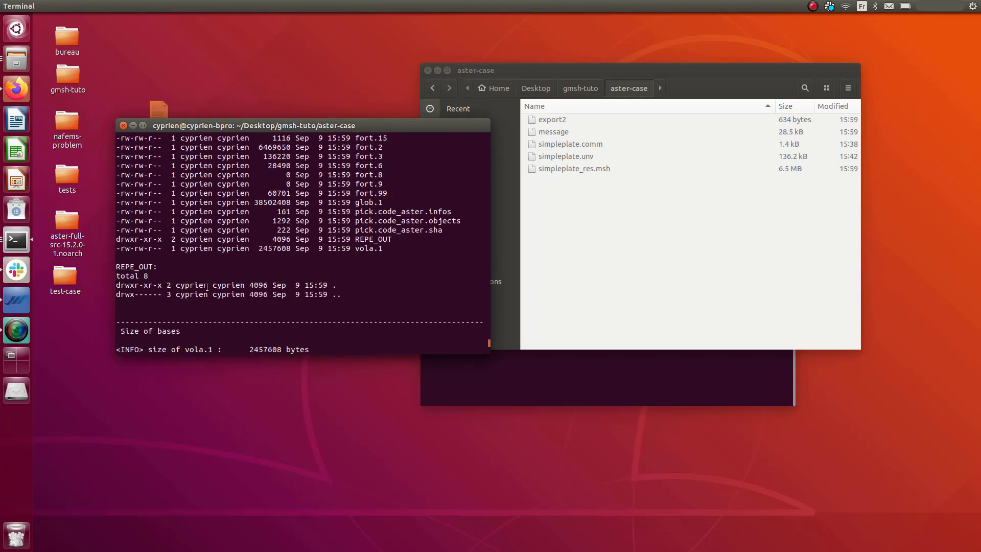
scroll(207, 286, up, 15)
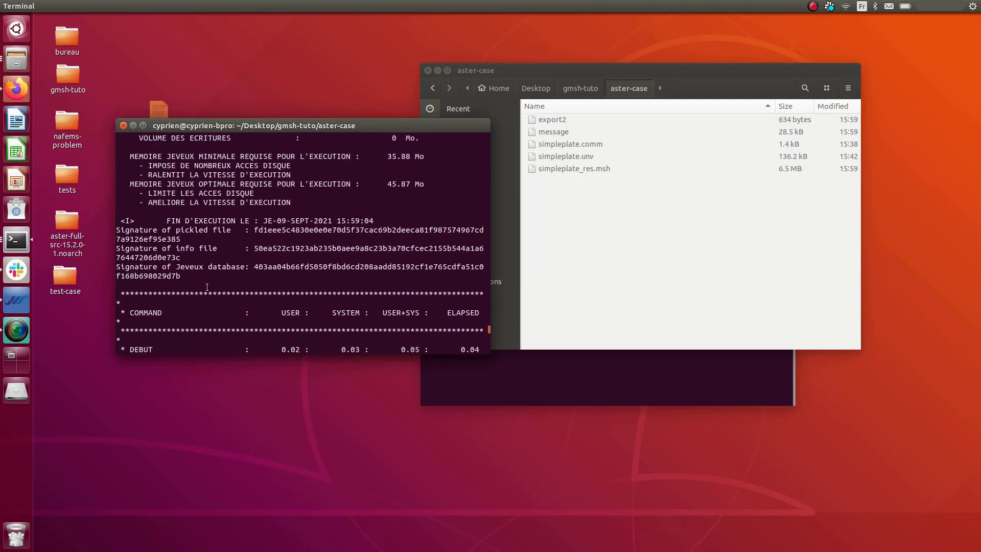
scroll(206, 287, down, 20)
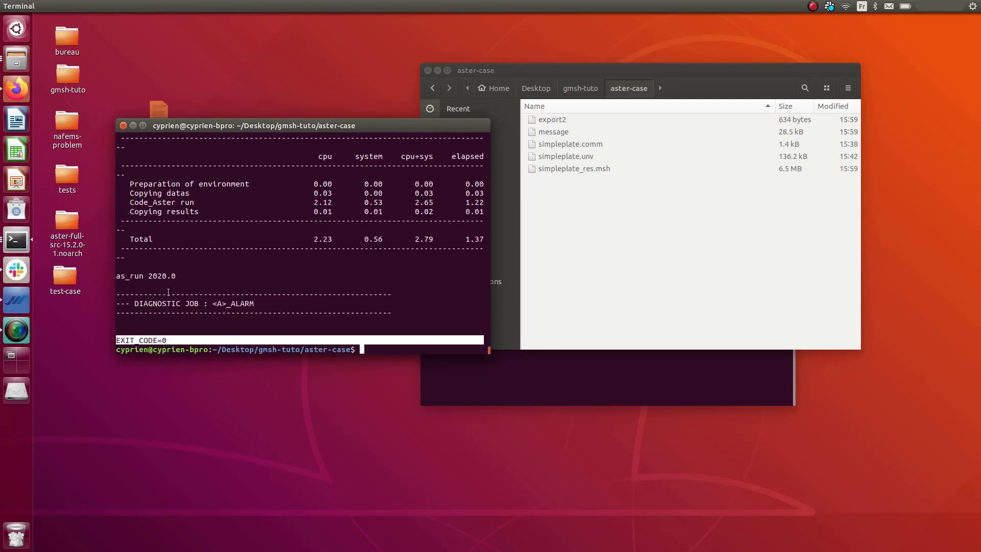
drag(186, 320, 85, 316)
scroll(170, 294, up, 7)
scroll(170, 294, up, 20)
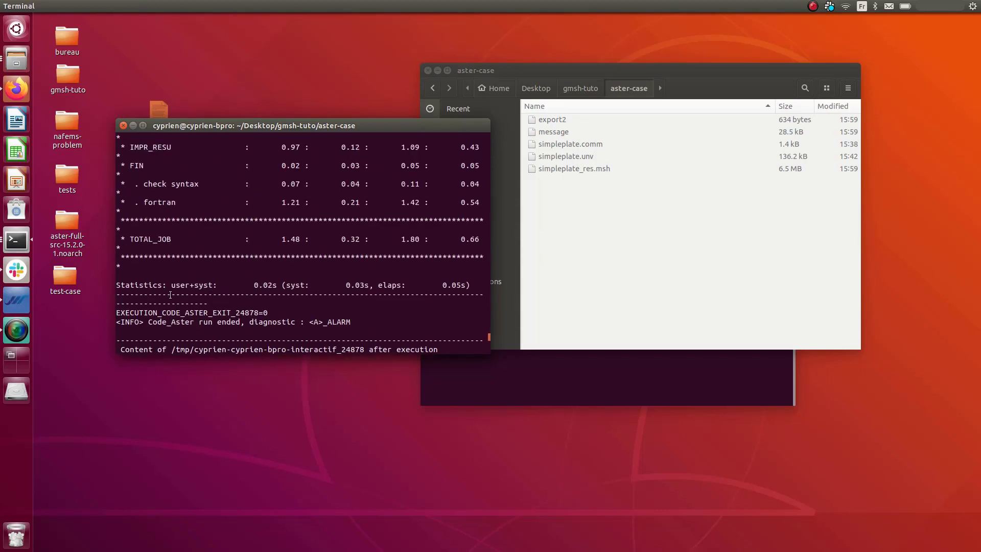
scroll(170, 294, up, 15)
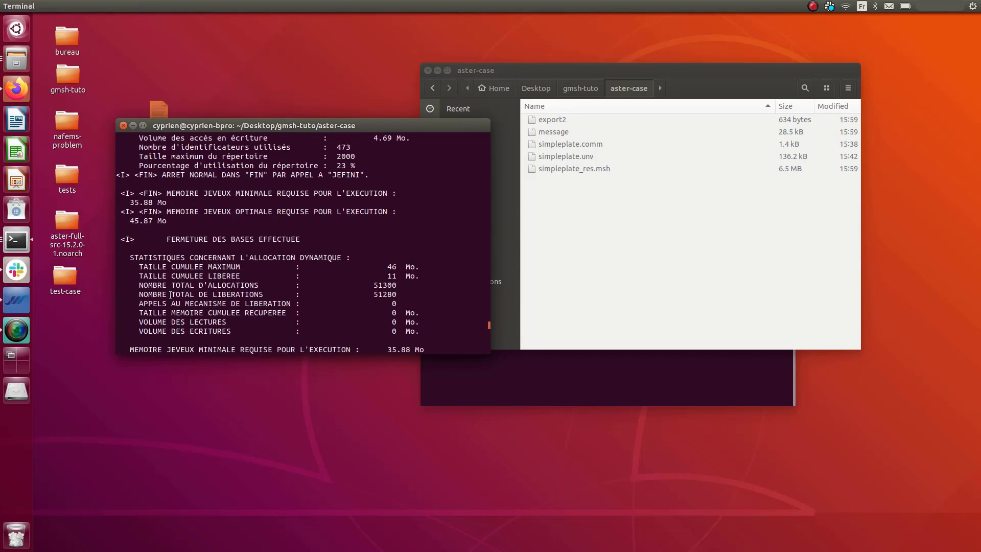
scroll(370, 259, up, 5)
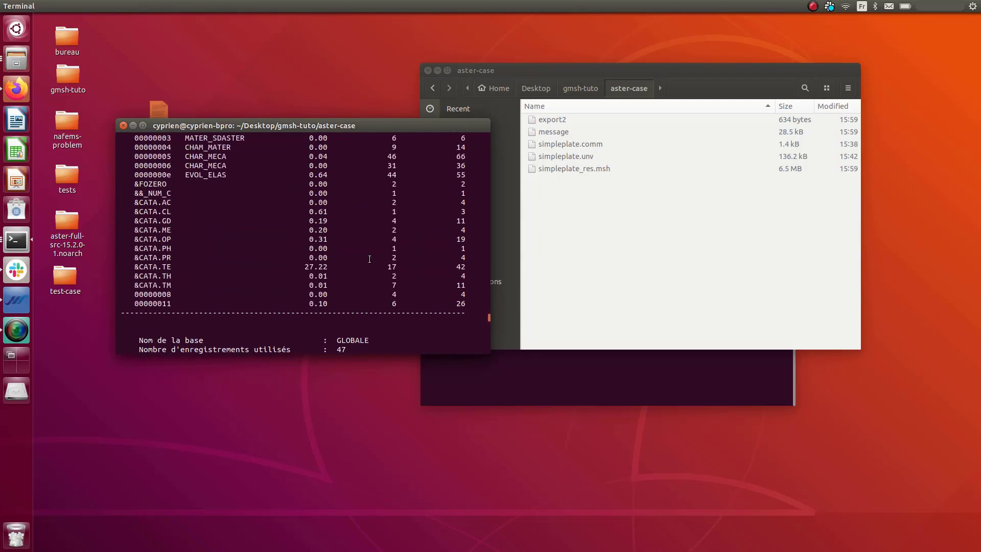
click(617, 145)
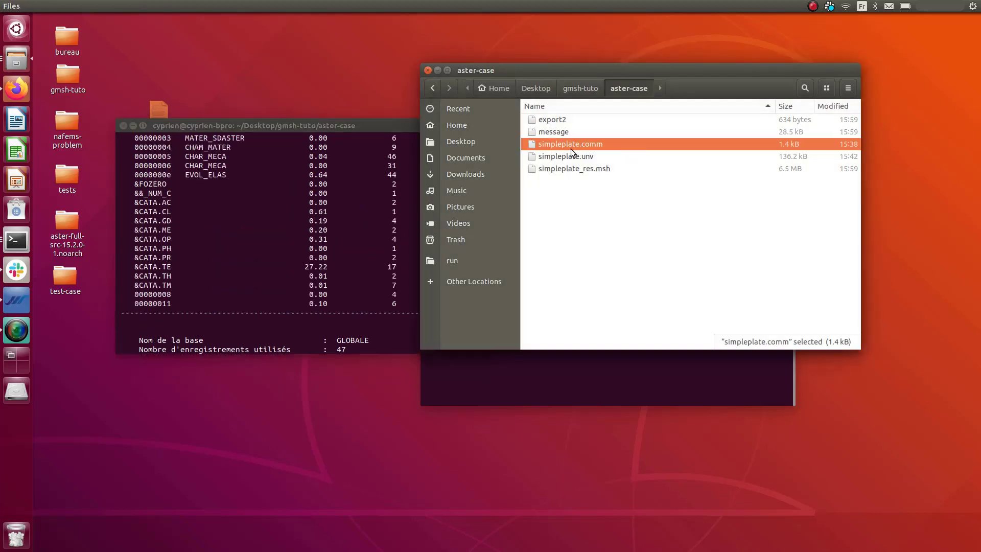
click(346, 236)
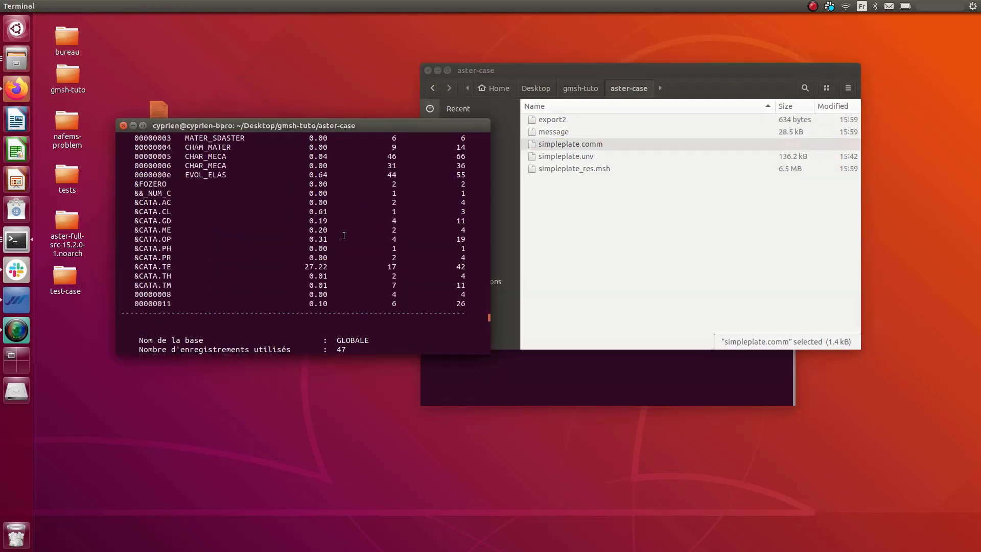
scroll(340, 245, down, 10)
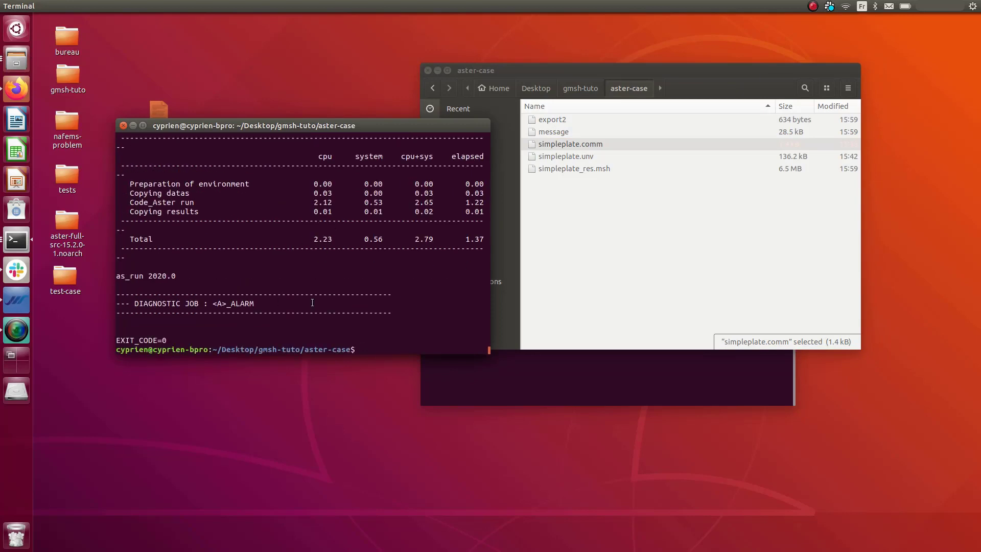
drag(165, 340, 117, 155)
Run the Code_Aster test case with as_run --test forma02a and check its closing diagnostic output.
click(460, 308)
text(as_run --test foma)
key(BackSpace)
key(BackSpace)
text(rma02a)
key(Return)
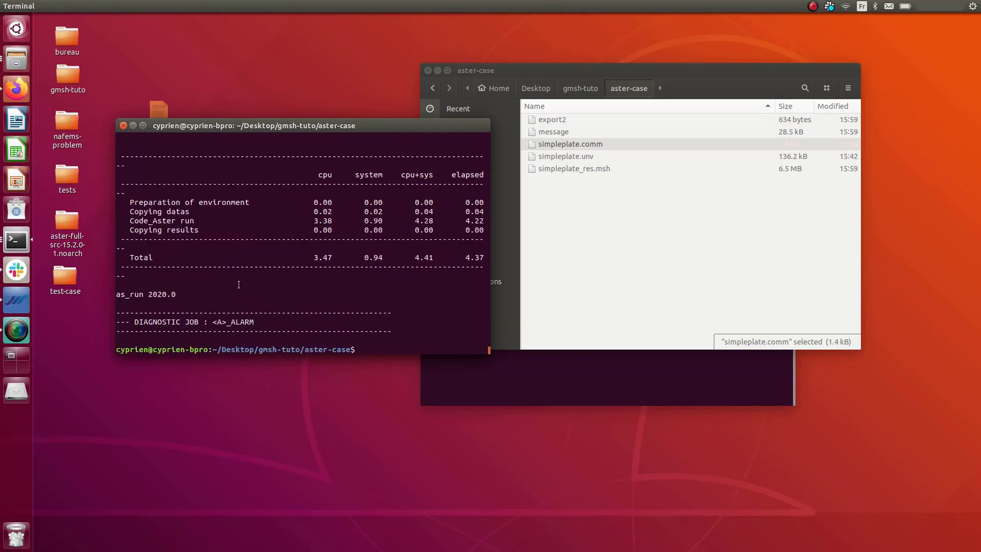
scroll(238, 284, up, 5)
scroll(264, 289, down, 6)
Locate simpleplate_res.msh in the aster-case folder and launch Gmsh from the gmsh-tuto terminal with ./gmsh.
click(599, 207)
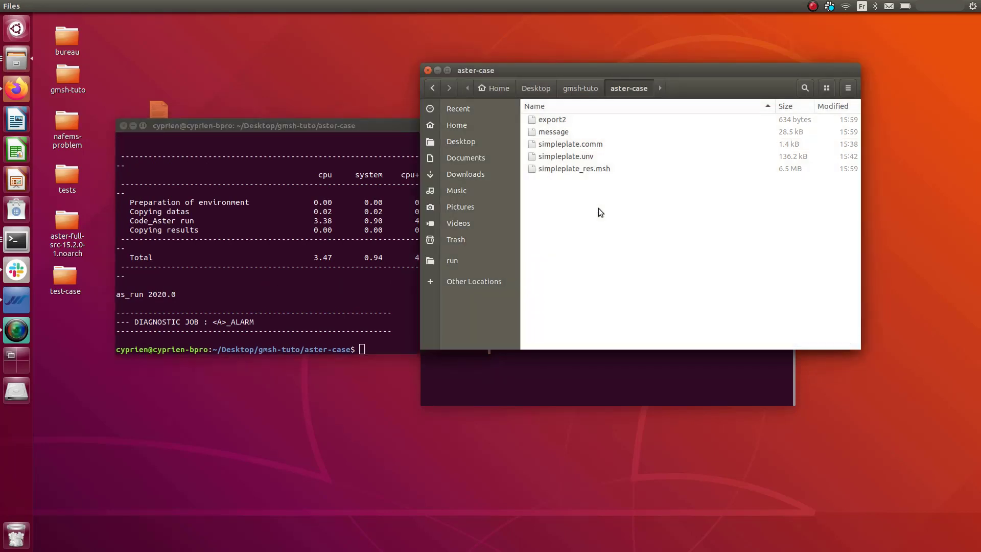
click(593, 168)
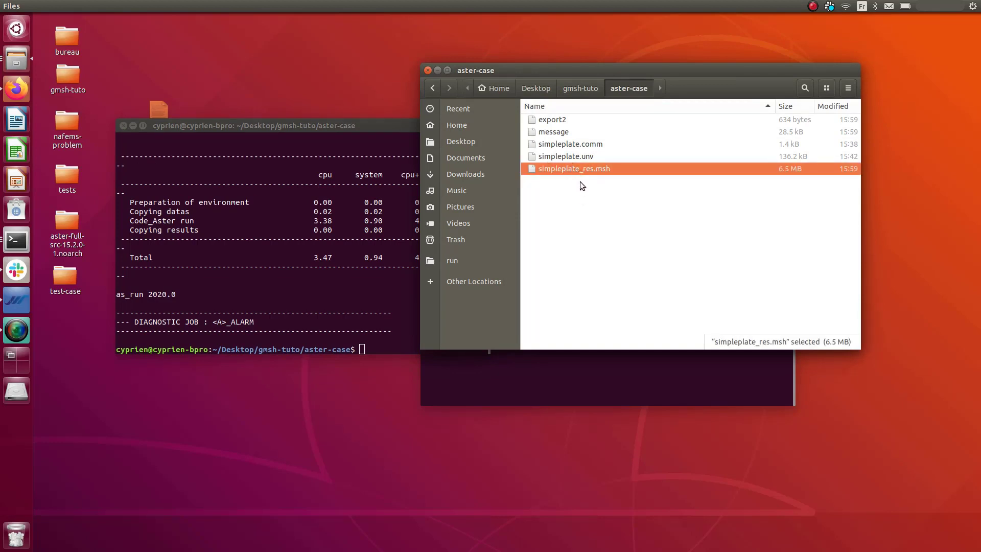
click(520, 369)
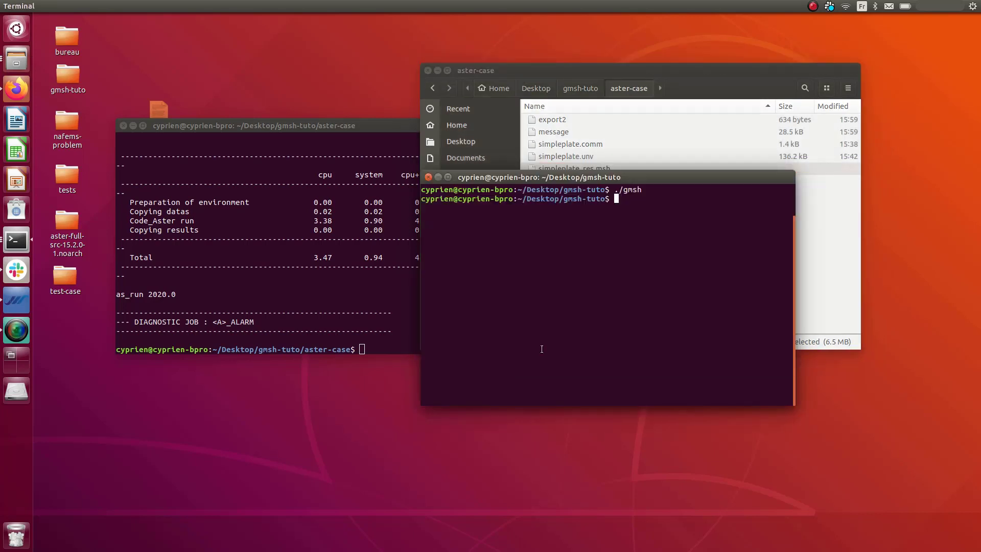
key(Up)
key(Return)
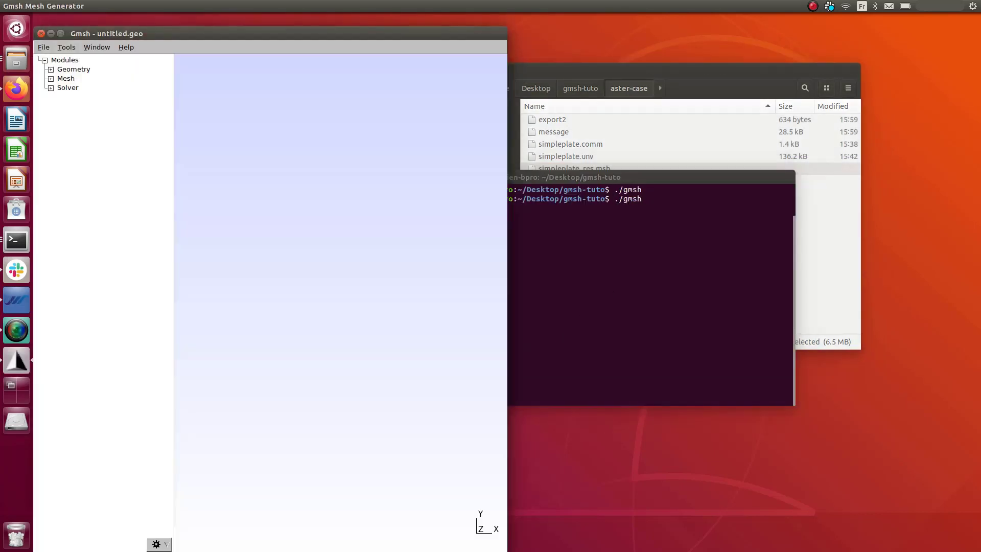
Maximize the Gmsh window and open simpleplate_res.msh from the aster-case folder.
click(60, 34)
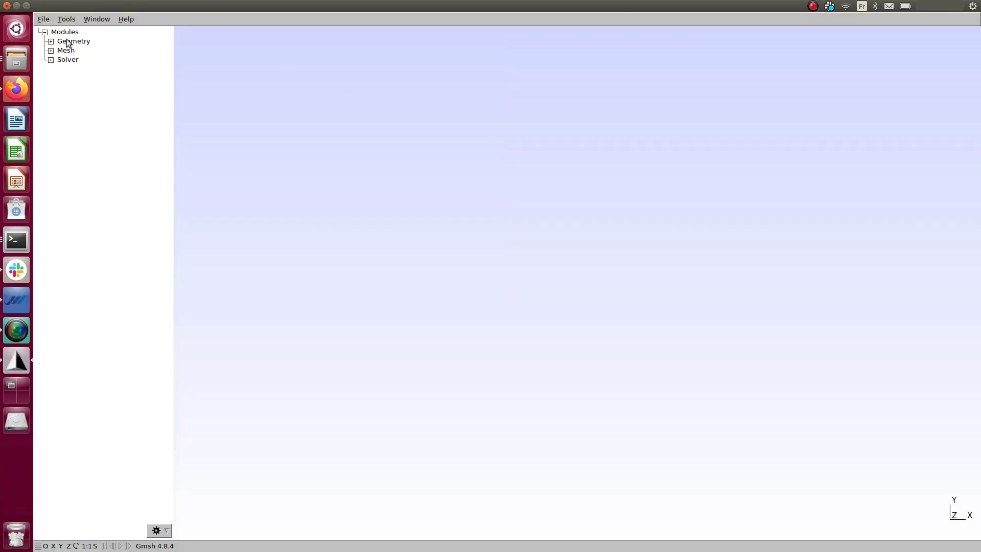
click(47, 21)
click(47, 42)
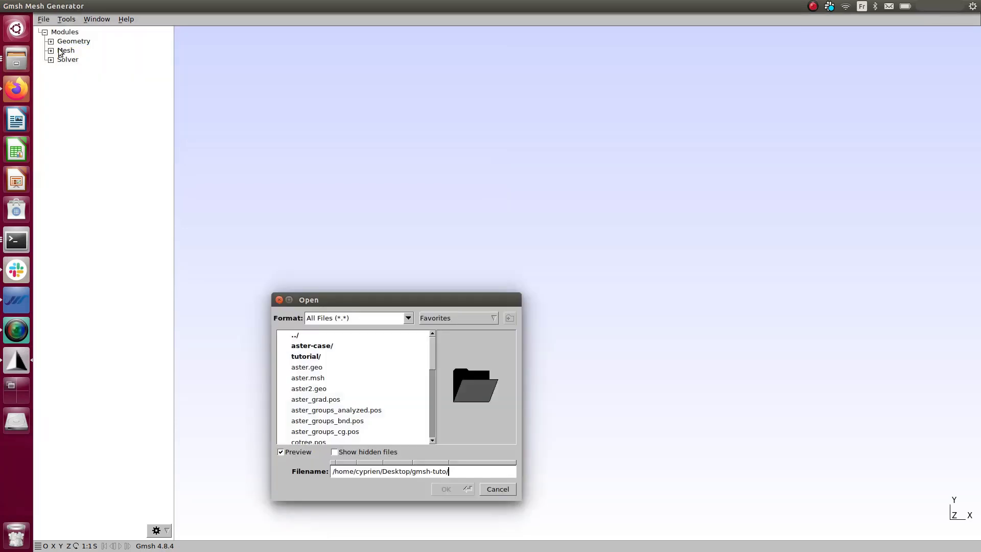
double_click(329, 346)
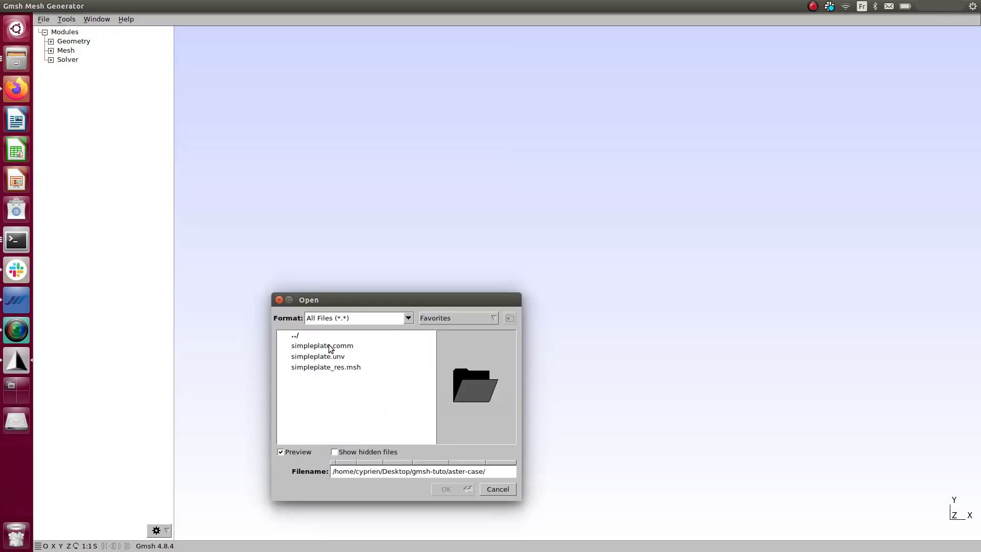
click(339, 368)
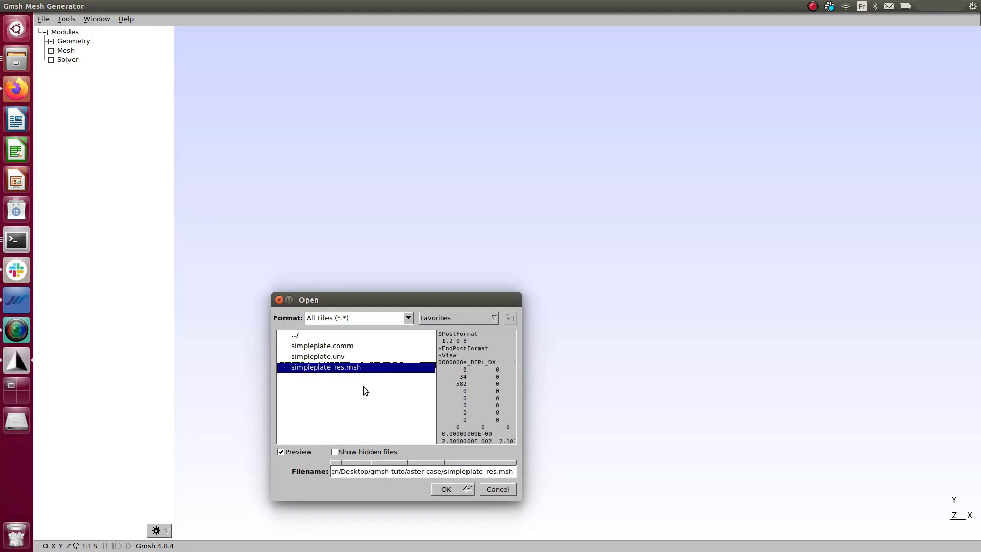
click(443, 488)
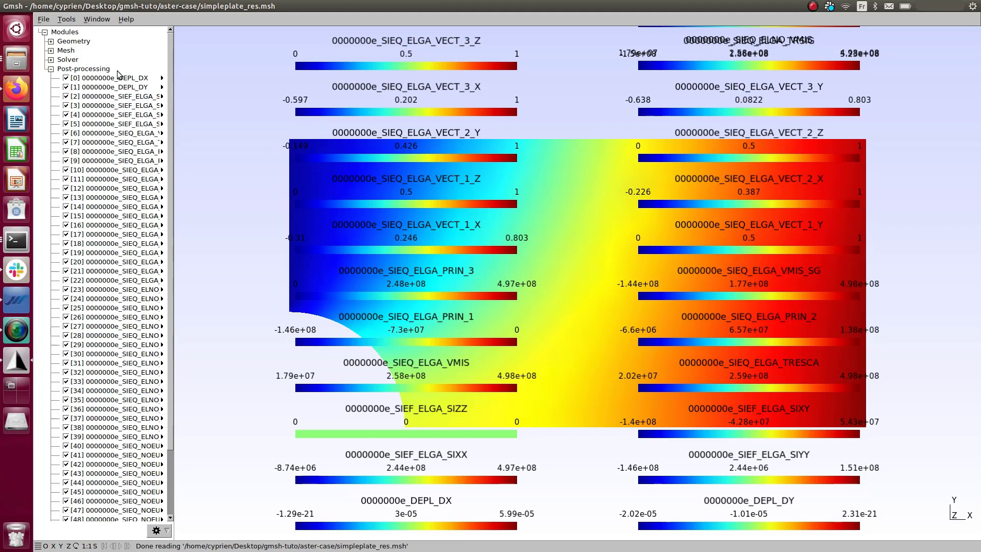
Hide all post-processing views, show only the DEPL_DX displacement field, and inspect it from a tilted angle.
click(103, 69)
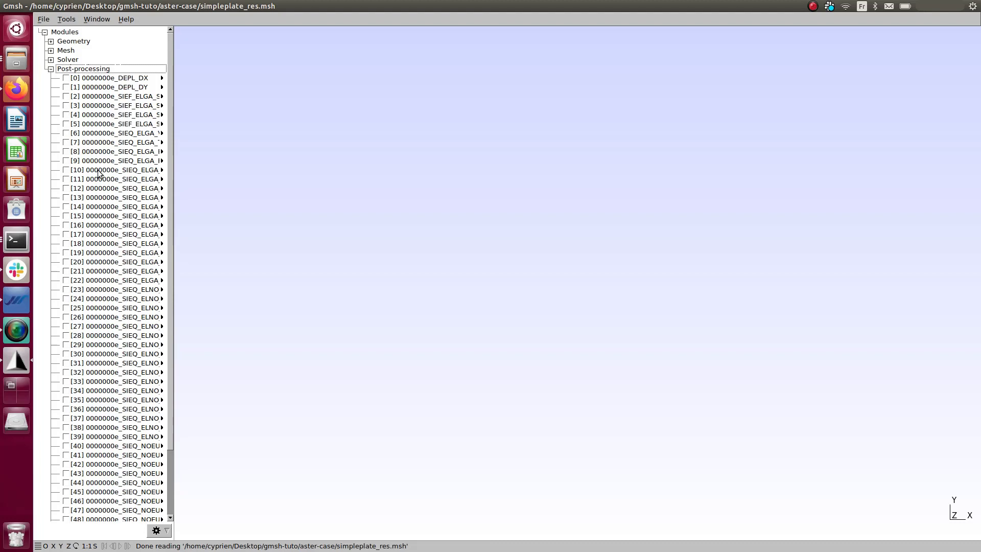
click(66, 78)
drag(620, 329, 735, 199)
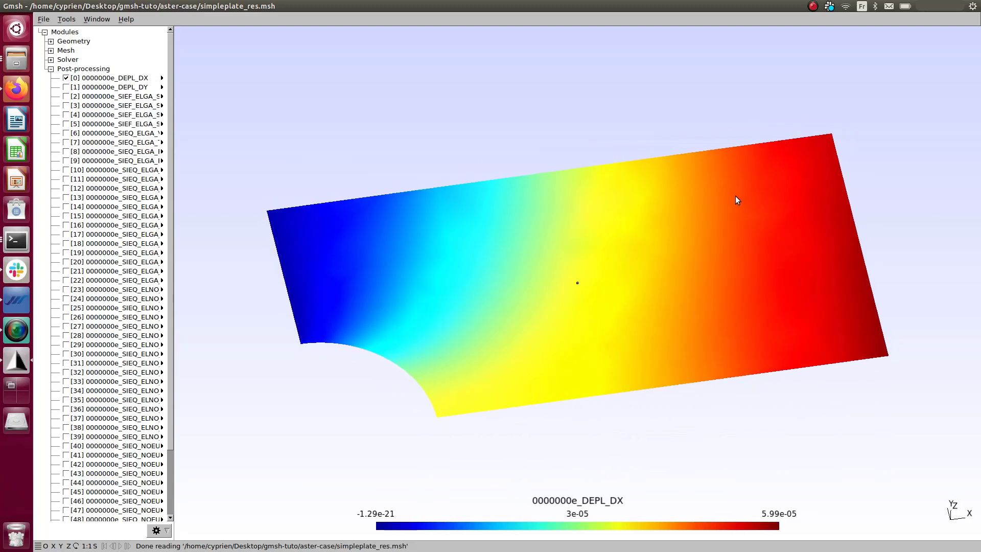
Replace the DEPL_DX view with SIEQ_NOEU_VMIS, widening the module tree to read the full names, and inspect the stress around the hole.
click(67, 78)
scroll(161, 82, down, 2)
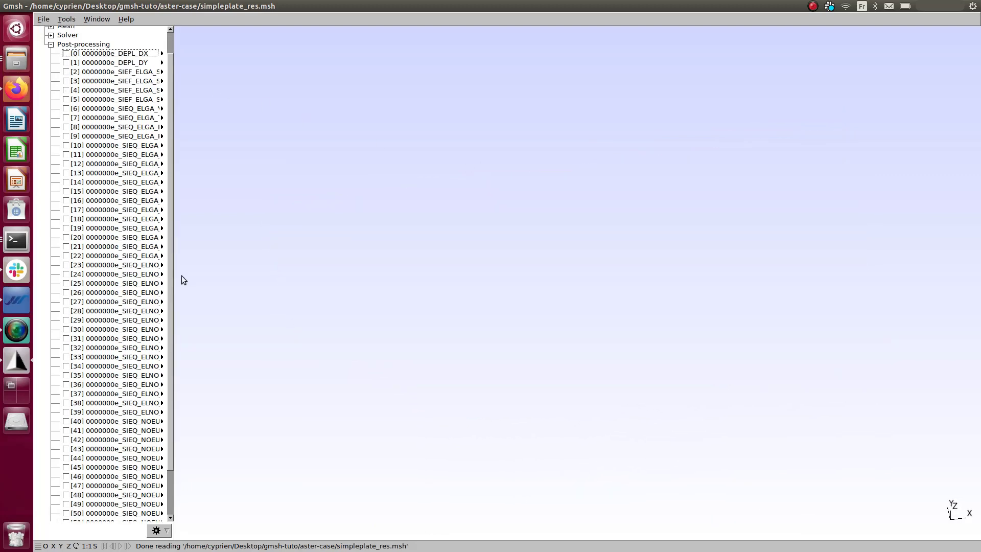
drag(181, 278, 245, 278)
scroll(139, 313, down, 4)
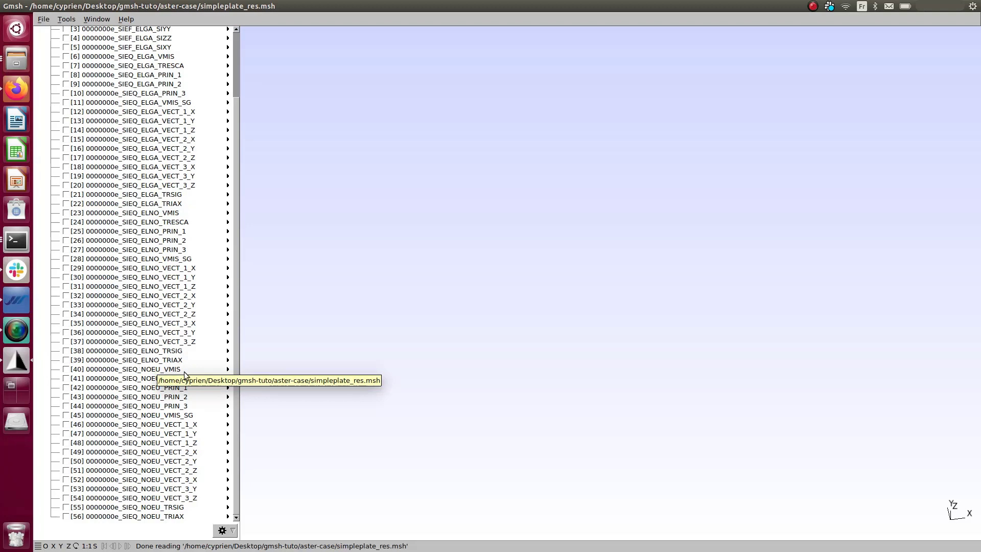
click(96, 372)
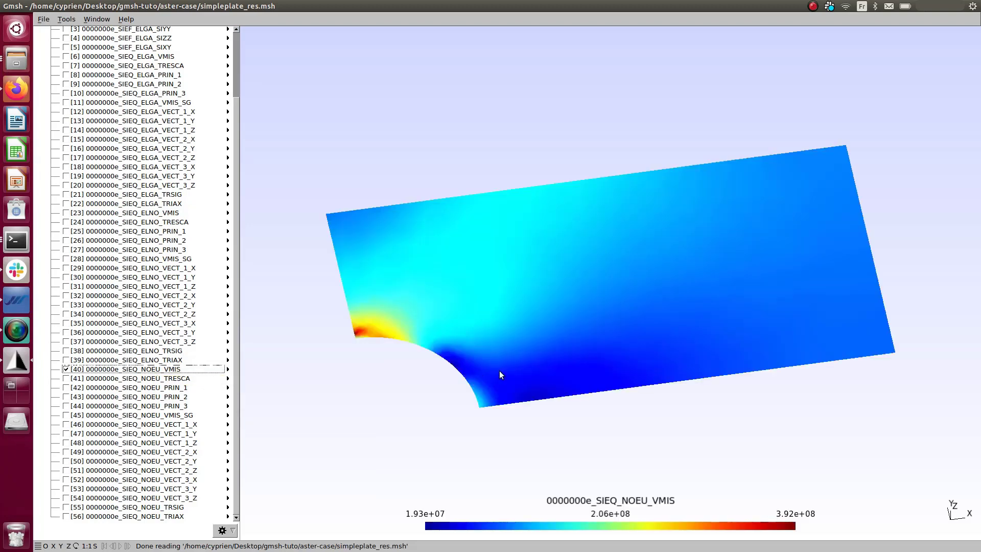
drag(553, 389, 590, 405)
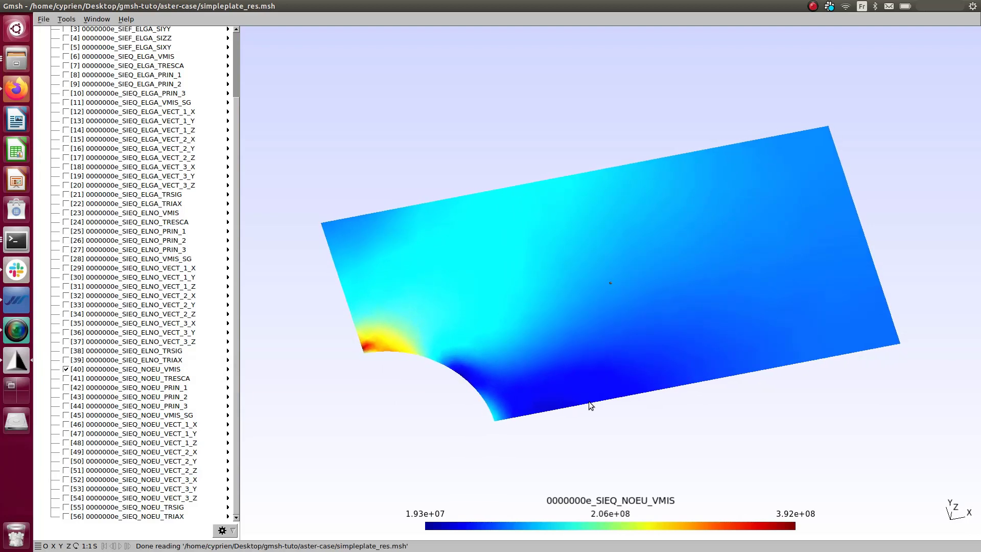
drag(495, 324, 537, 367)
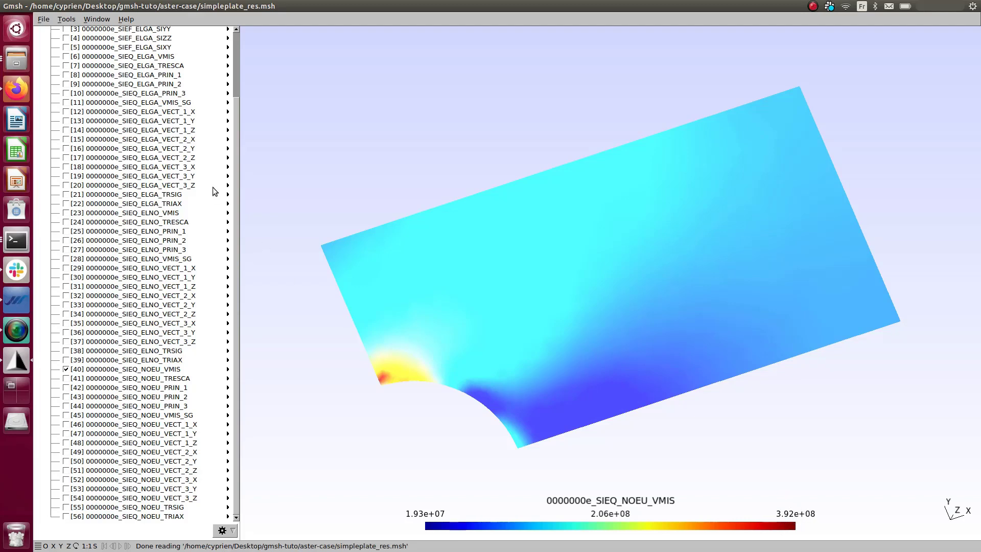
Switch to Firefox and consult the Code_Aster download page and the analytical stress comparison on the plate-with-a-hole page.
click(19, 97)
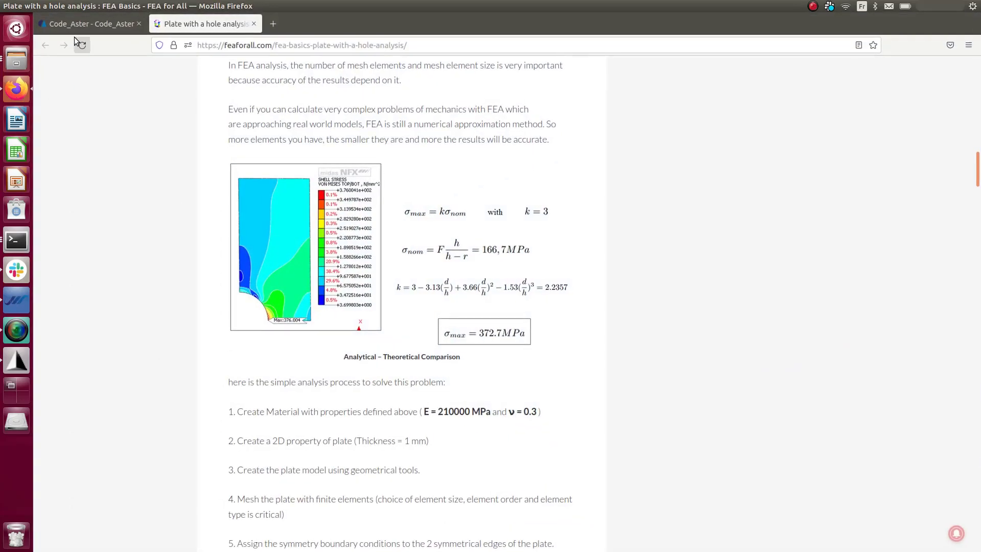
click(74, 24)
scroll(471, 295, down, 4)
scroll(483, 293, up, 3)
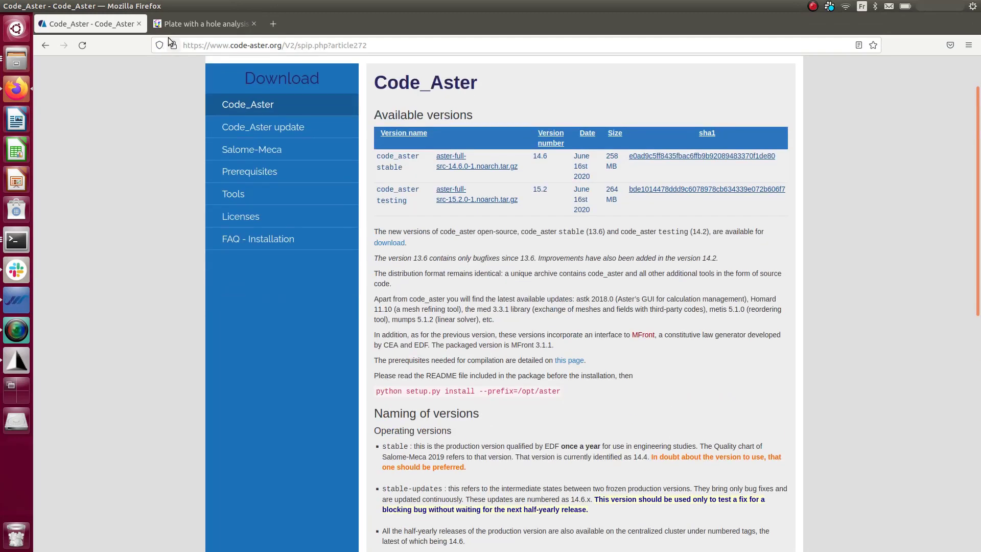
click(199, 24)
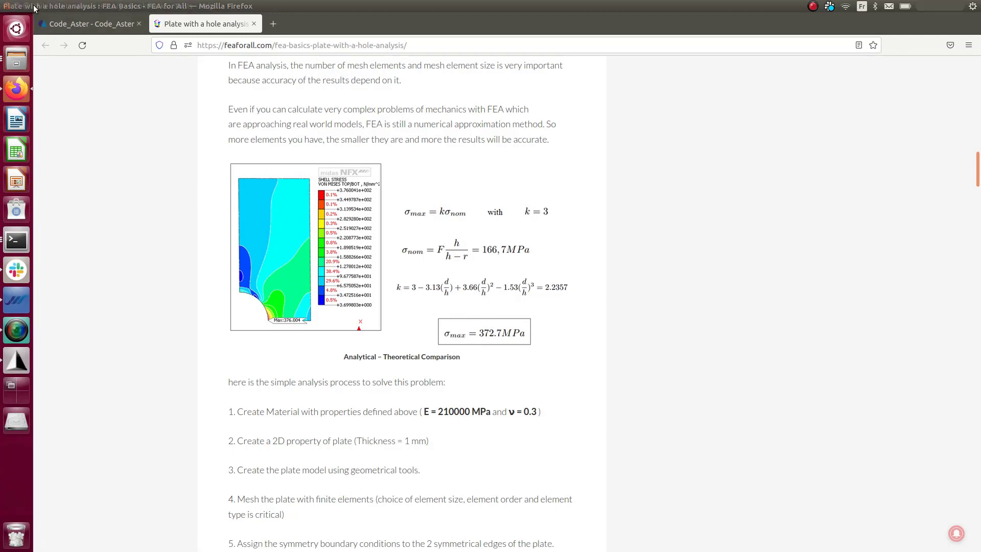
Return to Gmsh, expand the Geometry module, and inspect the SIEQ_NOEU_VMIS stress plot from a slightly rotated angle.
key(alt+Tab)
scroll(595, 315, up, 2)
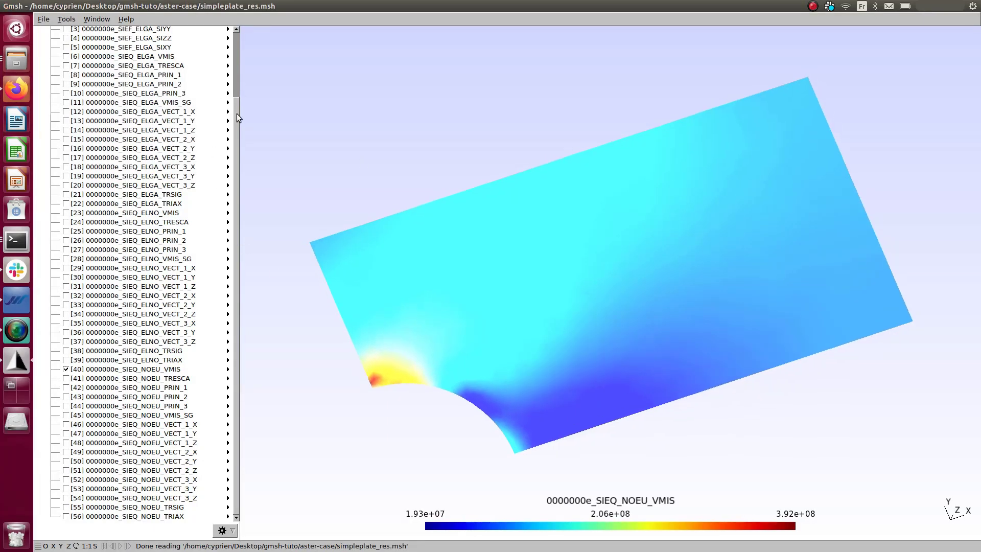
scroll(235, 127, up, 3)
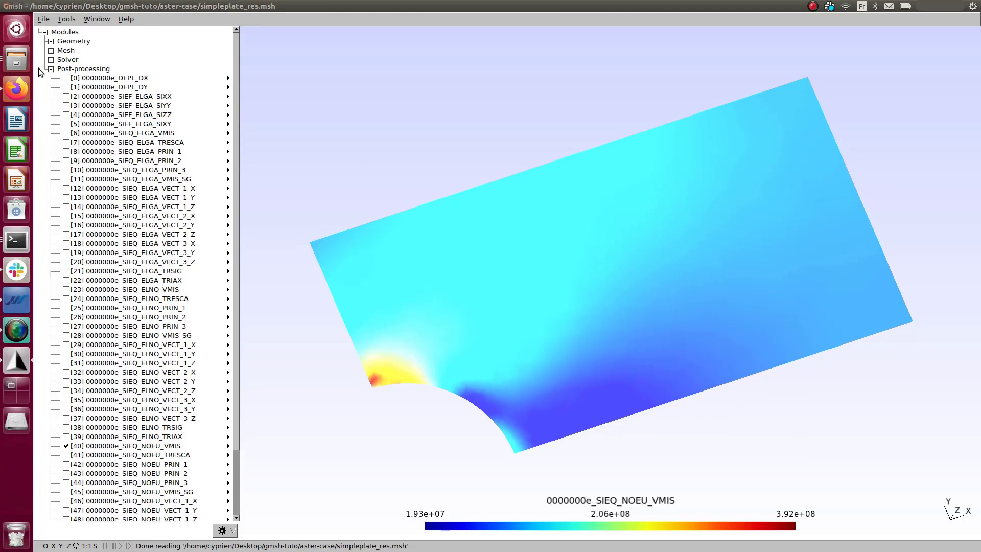
click(51, 41)
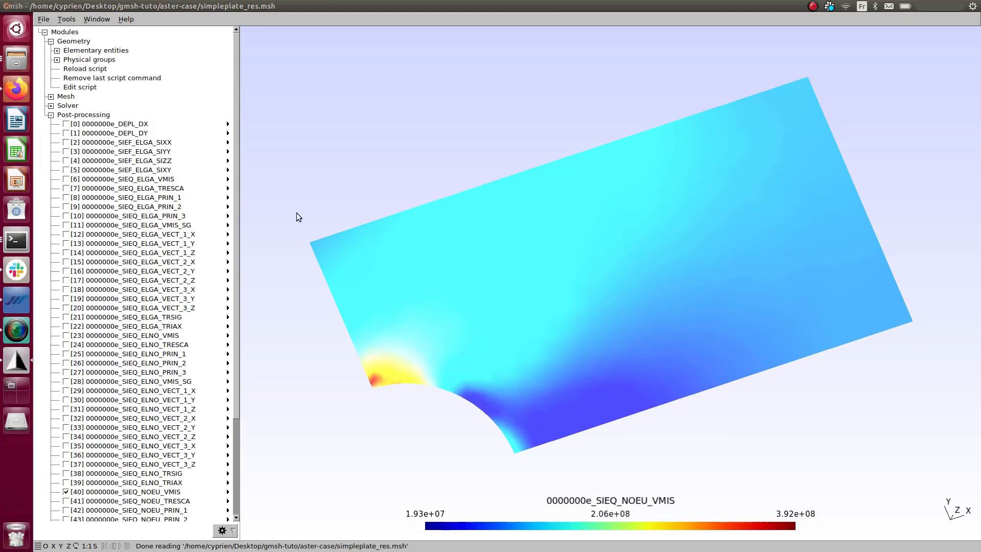
drag(637, 355, 658, 352)
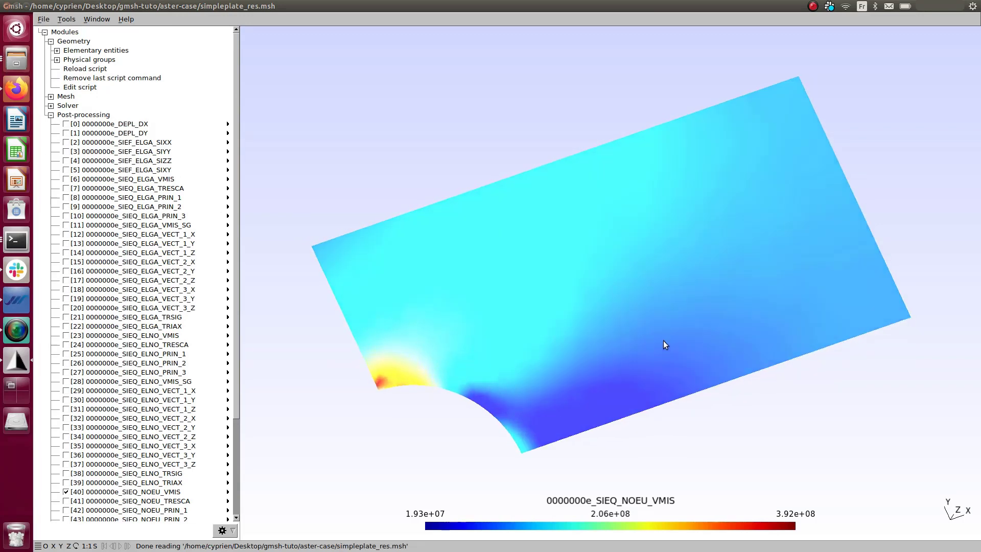